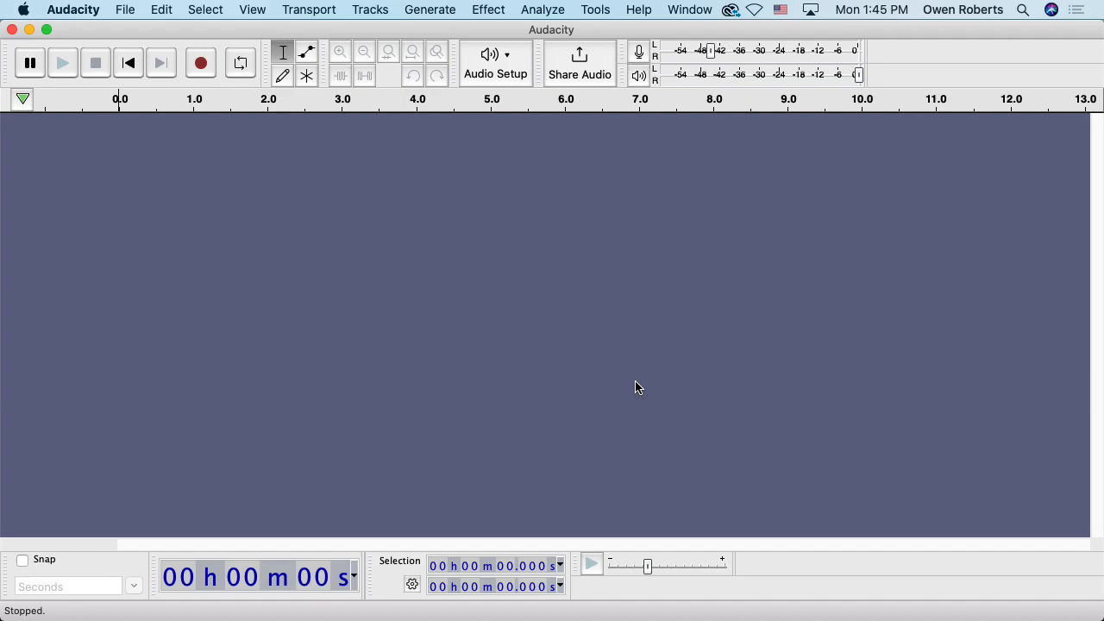
Switch to Finder, move its window aside and open the MMP 100 folder on the Desktop
key(super+Tab)
key(super+Tab)
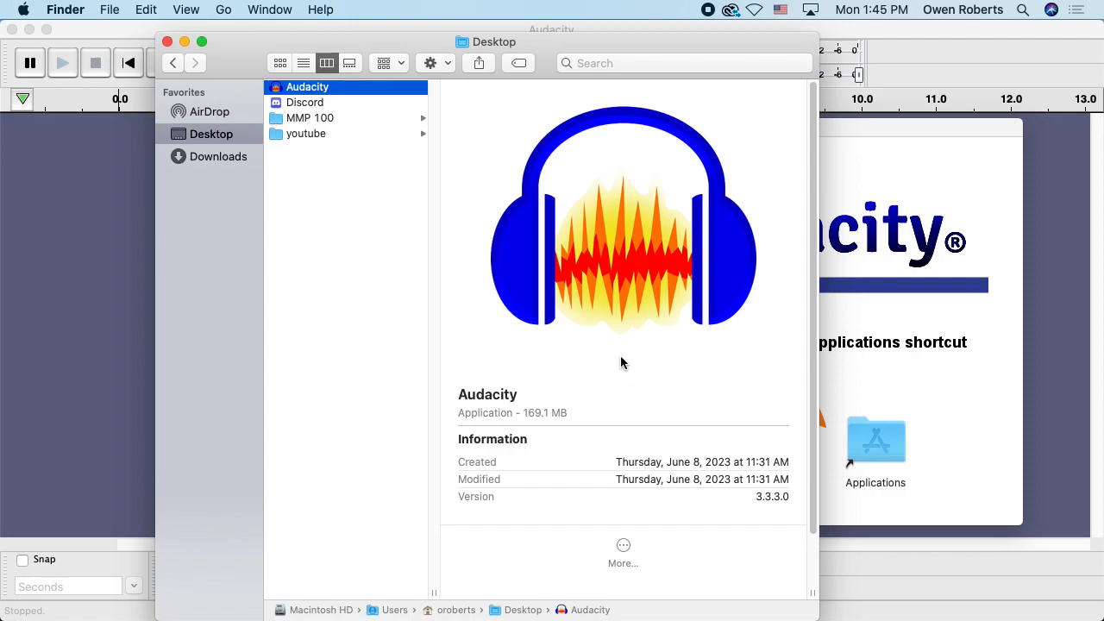
drag(565, 42, 409, 7)
click(565, 128)
click(518, 128)
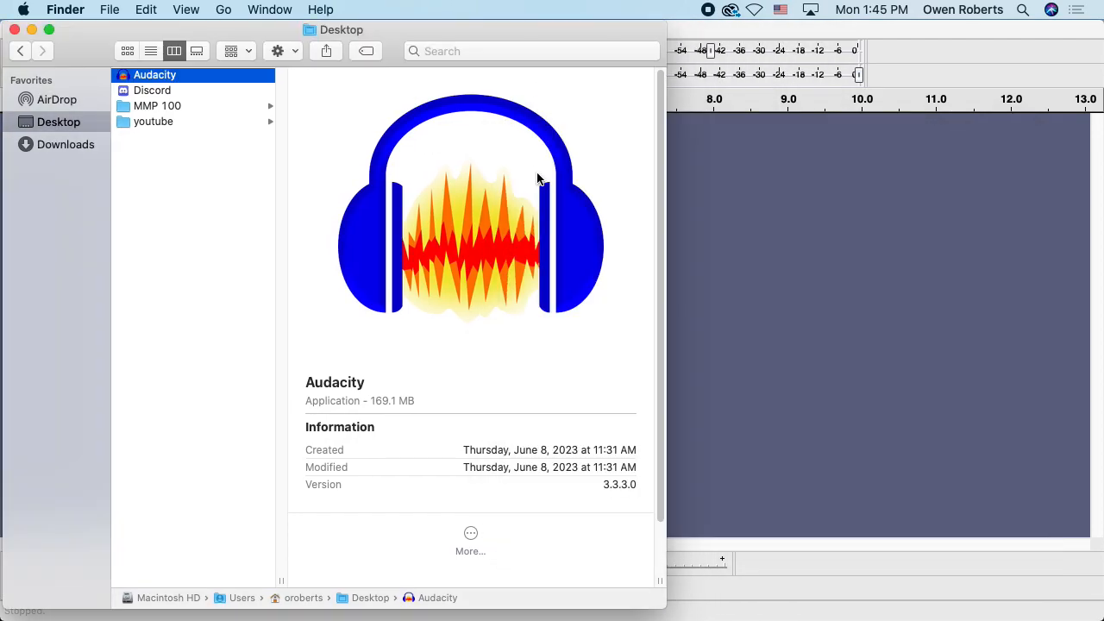
click(229, 104)
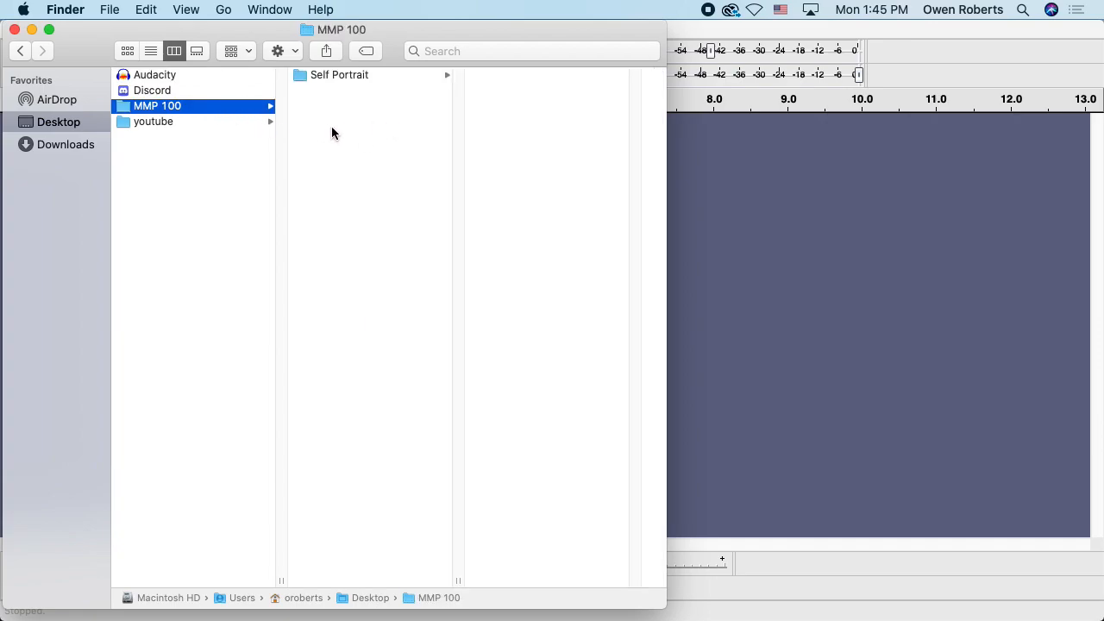
Create a new folder named "Audio Portrait of a Place" inside MMP 100
key(super+shift+n)
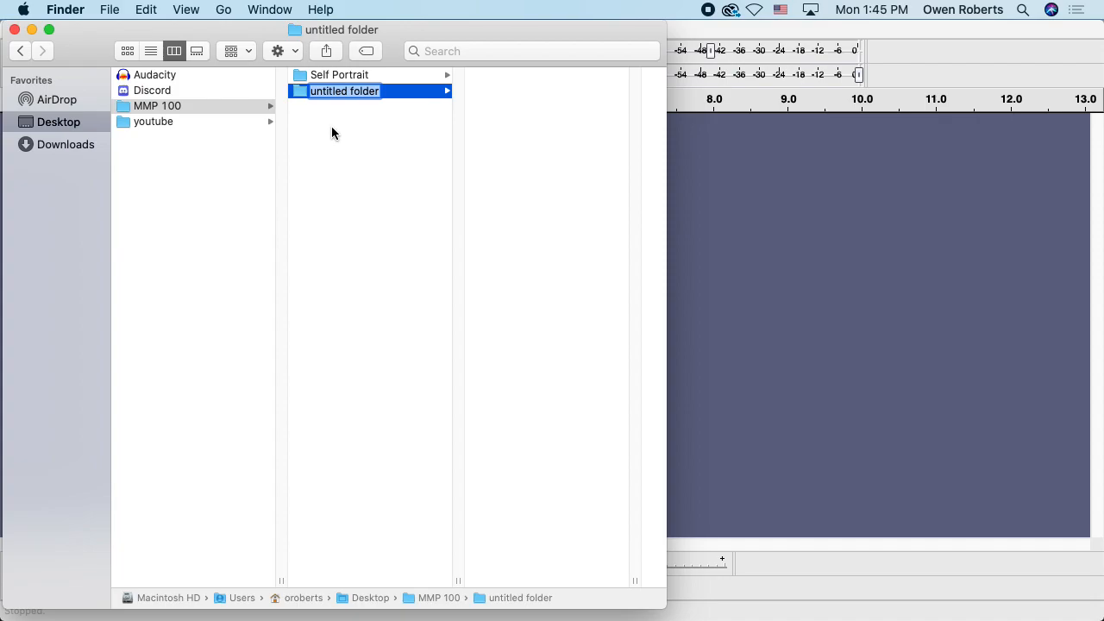
text(Audio Protrait)
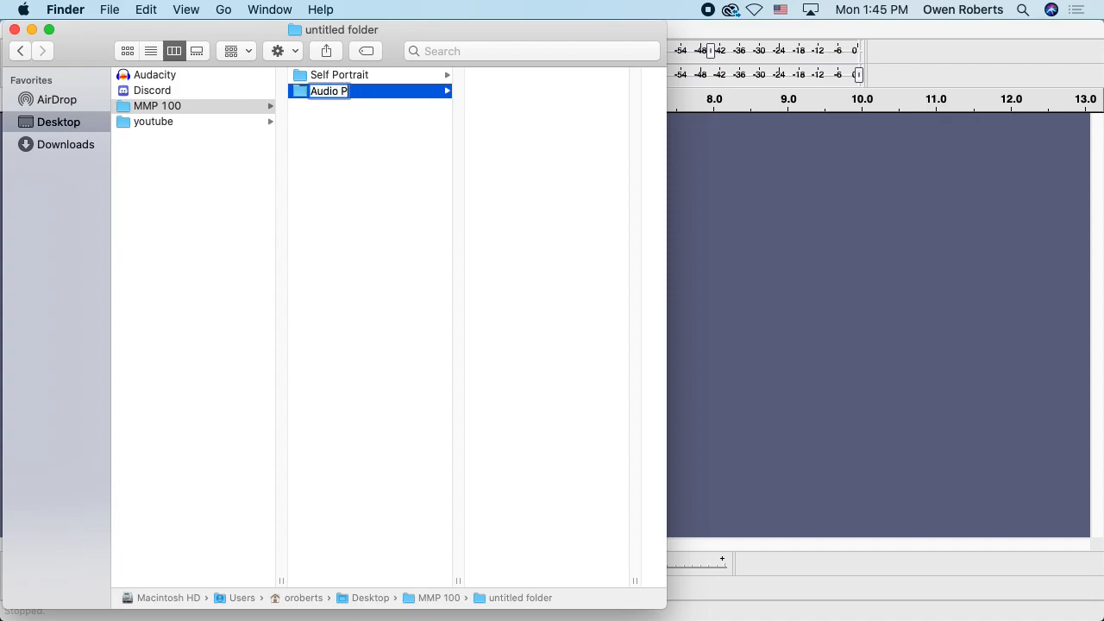
key(BackSpace)
key(BackSpace)
key(BackSpace)
key(BackSpace)
key(BackSpace)
key(BackSpace)
text(or)
key(BackSpace)
key(BackSpace)
key(BackSpace)
text(ortrait of a Place)
key(Return)
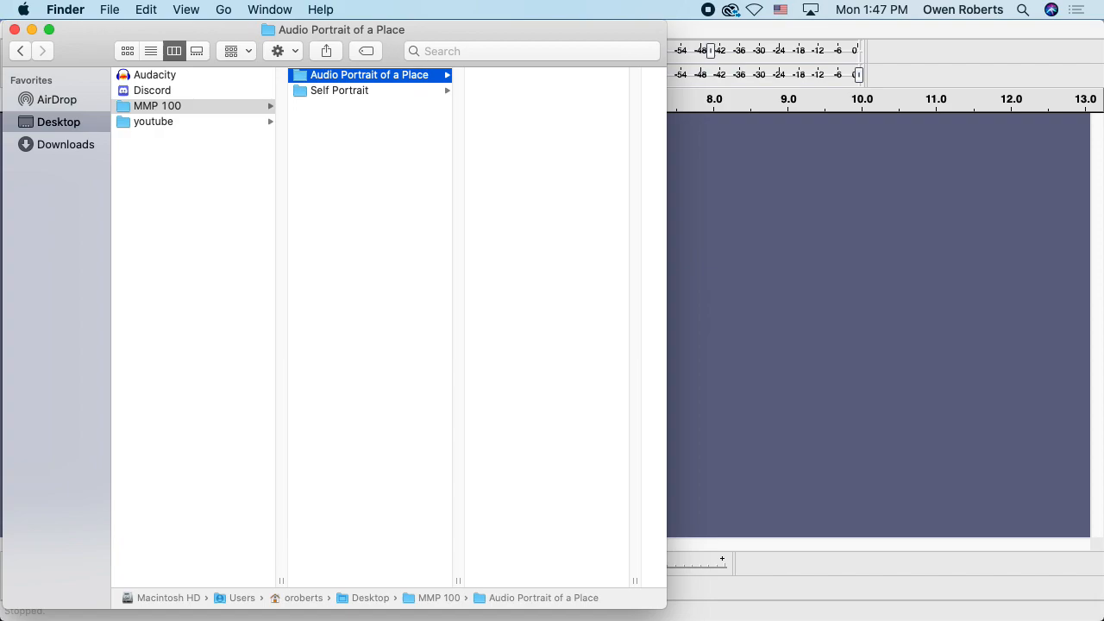
Launch Discord from the Desktop, turning Wi-Fi on beforehand and off again while it loads
click(754, 9)
click(799, 46)
click(172, 92)
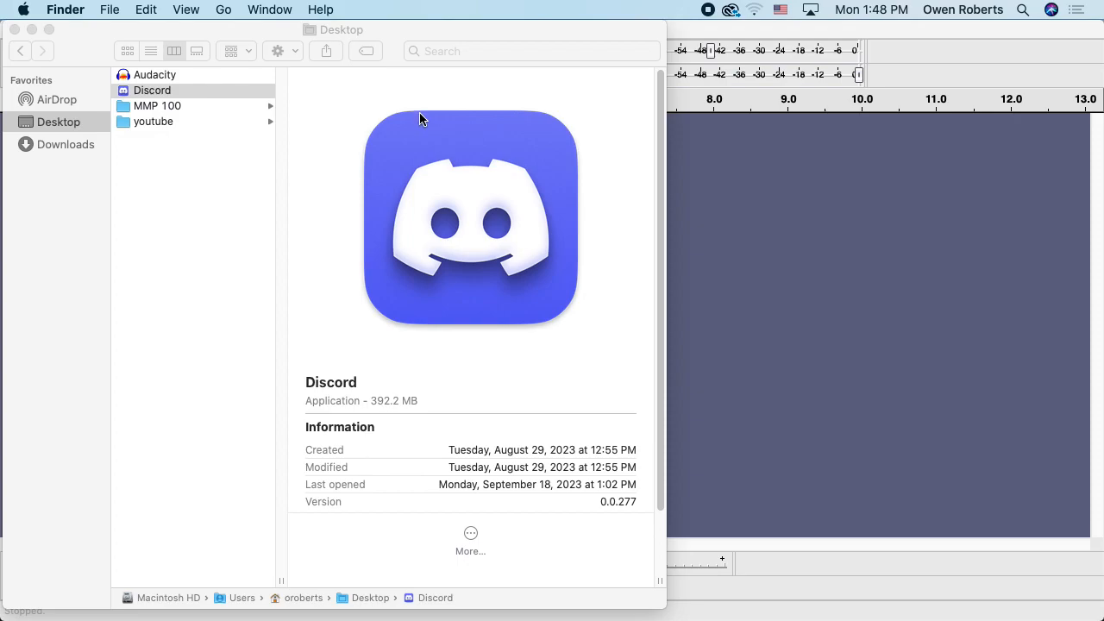
click(753, 10)
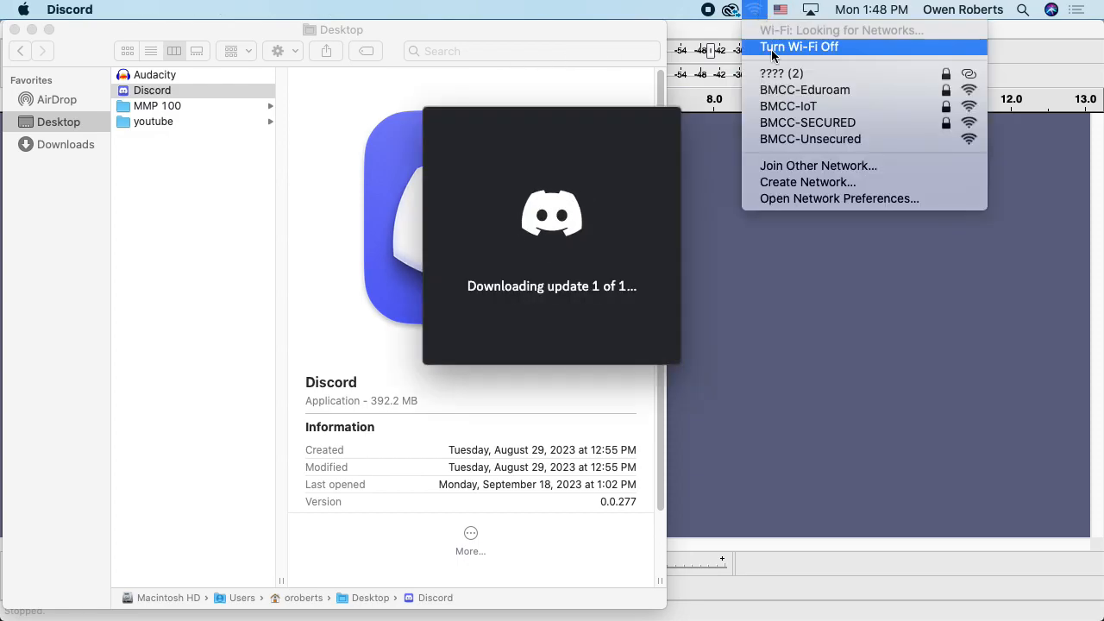
click(758, 44)
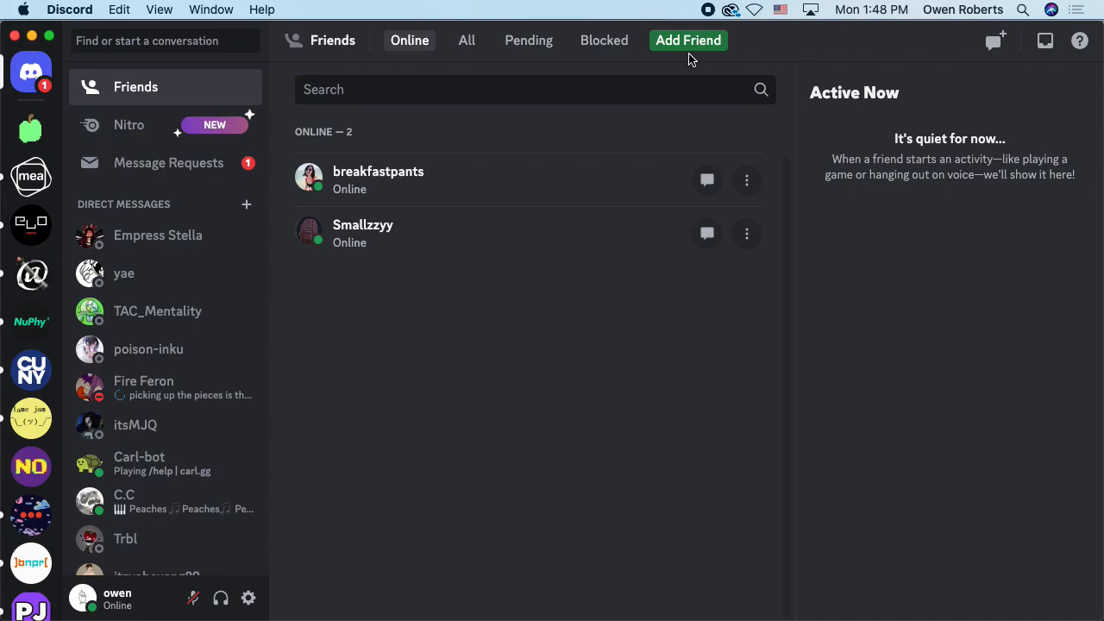
Open the mmp100 channel on the BMCC class server and download the posted audio file Borough_of_Manhattan_Community_College_7.m4a
click(38, 147)
click(142, 224)
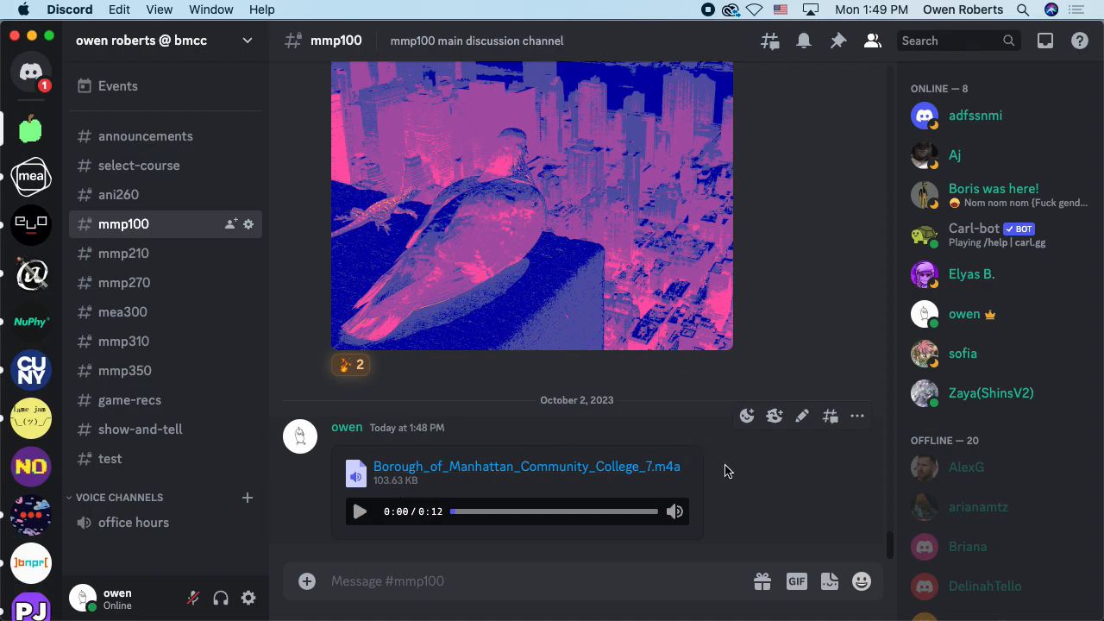
click(697, 455)
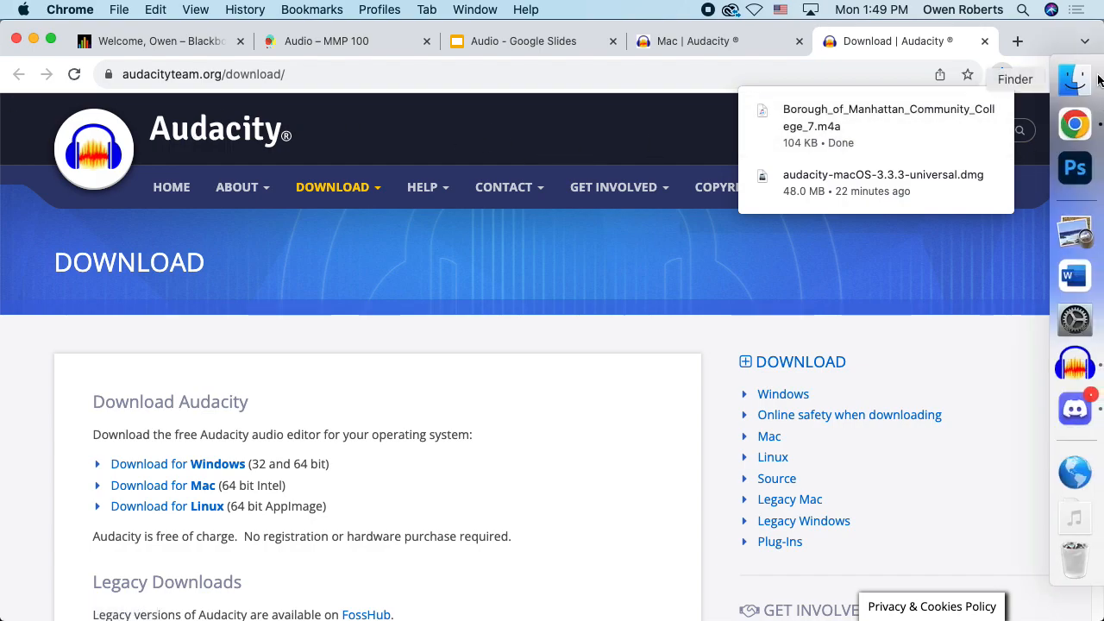
Switch to Finder and open a second window beside the first, showing the Downloads folder
click(1076, 74)
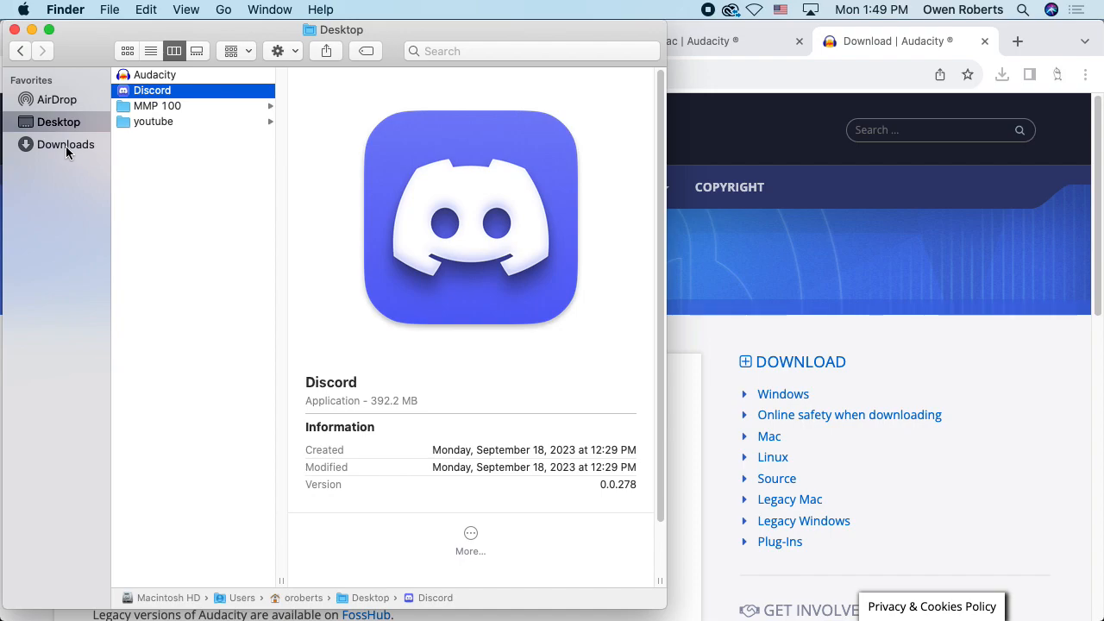
key(super+n)
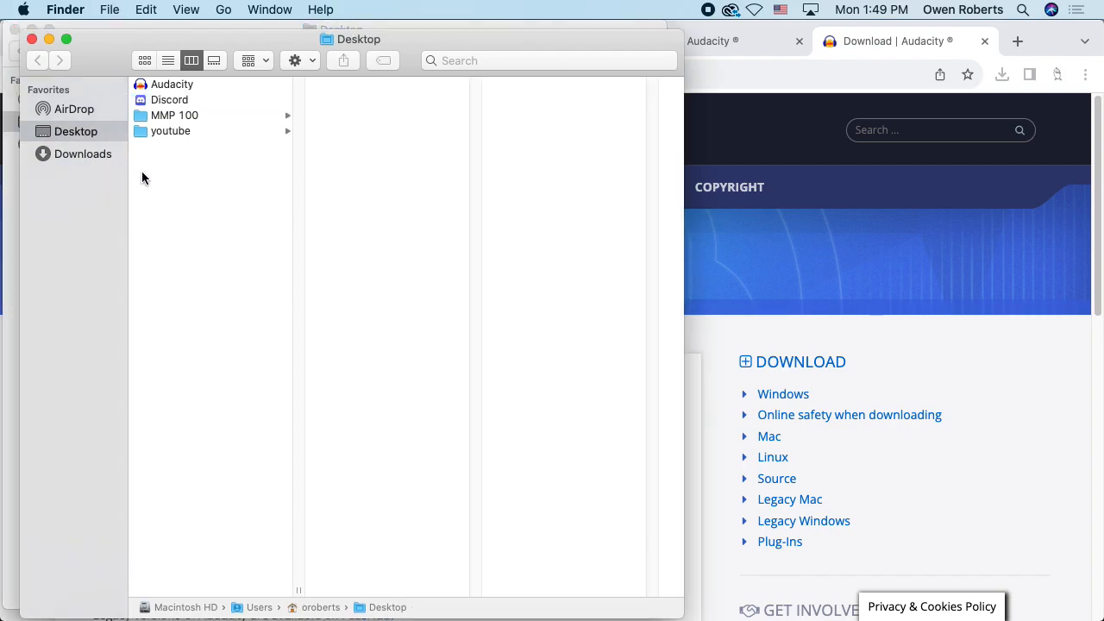
drag(241, 34, 725, 23)
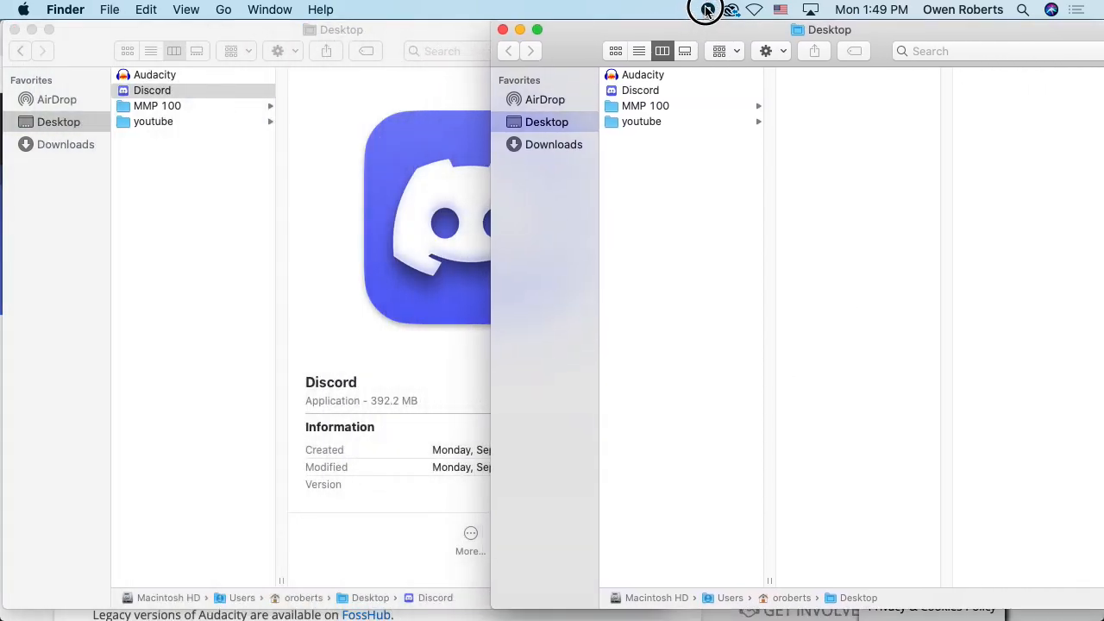
click(557, 145)
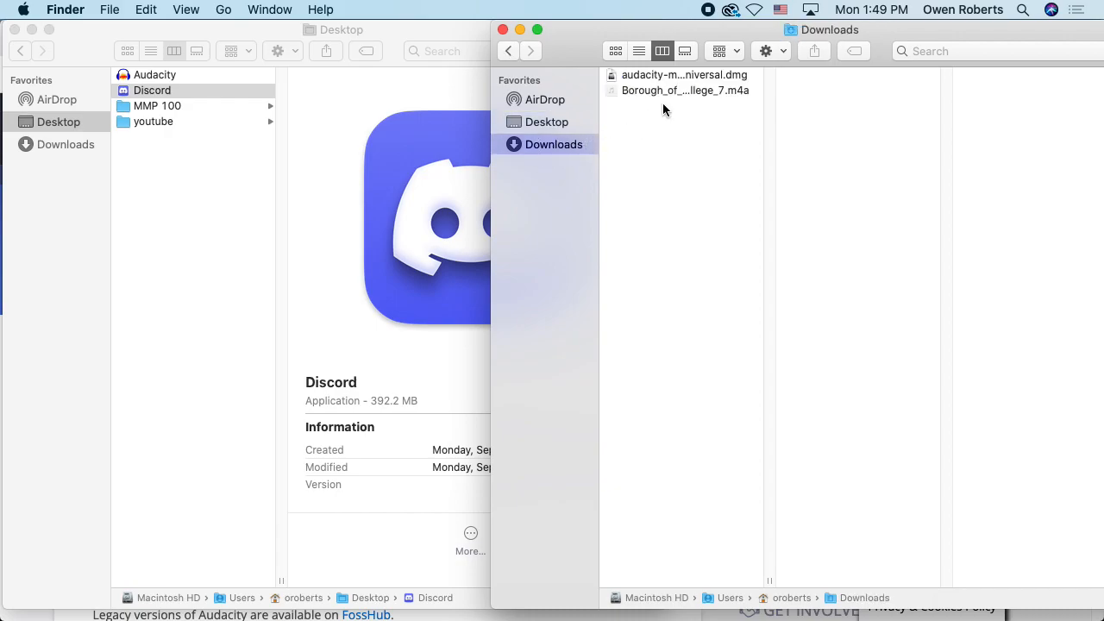
Listen to the downloaded Borough_of_Manhattan_Community_College_7.m4a in a quick preview with the system volume raised
click(680, 90)
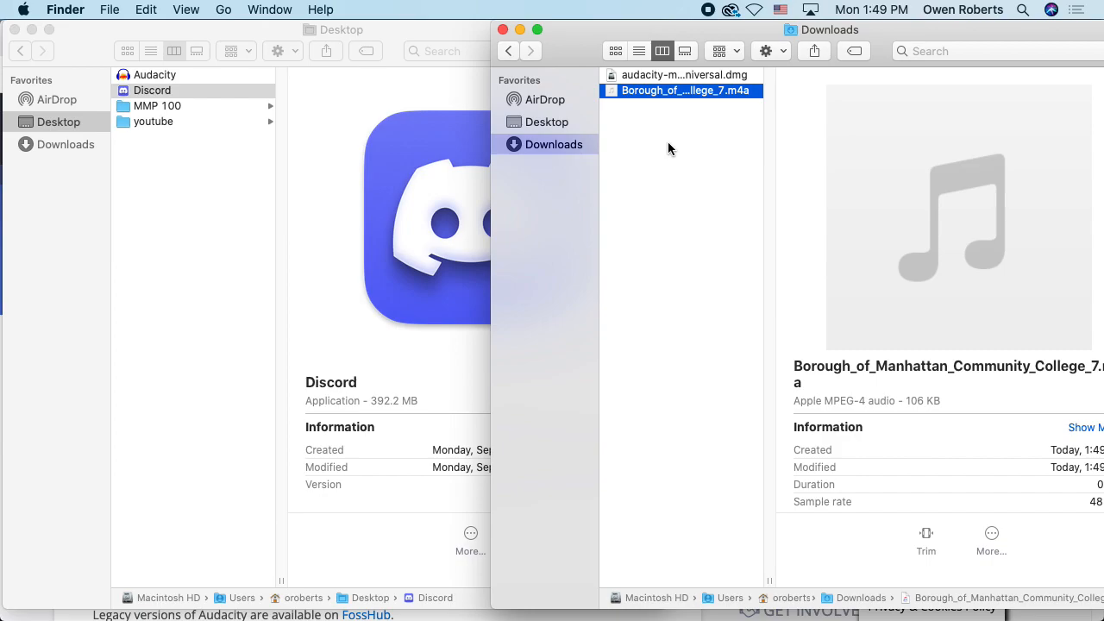
key(space)
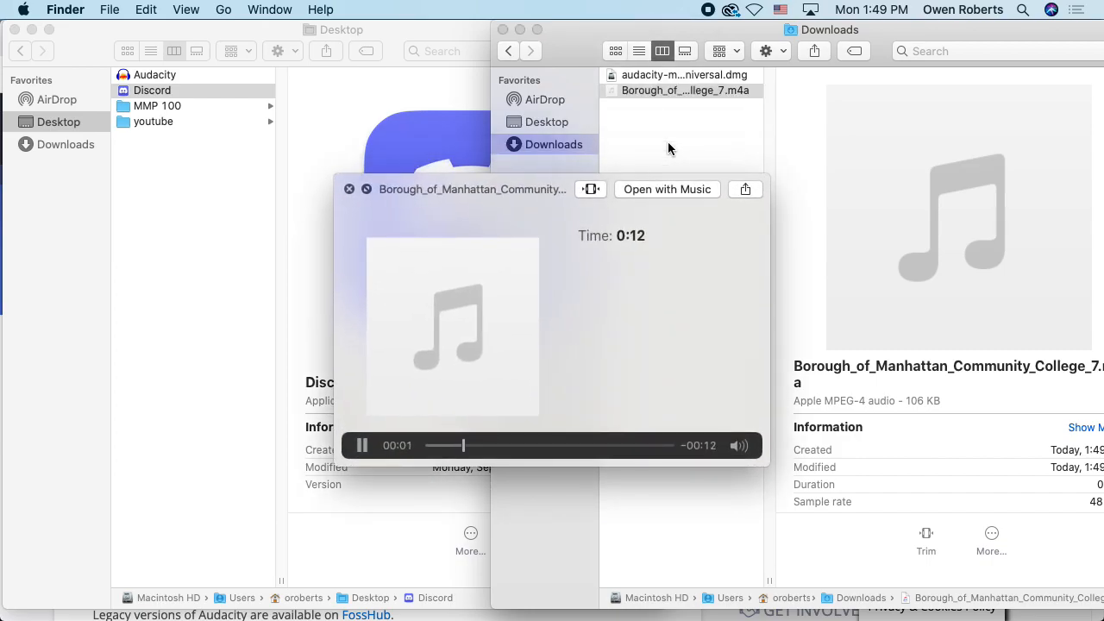
key(XF86AudioRaiseVolume)
key(XF86AudioRaiseVolume)
key(XF86AudioRaiseVolume)
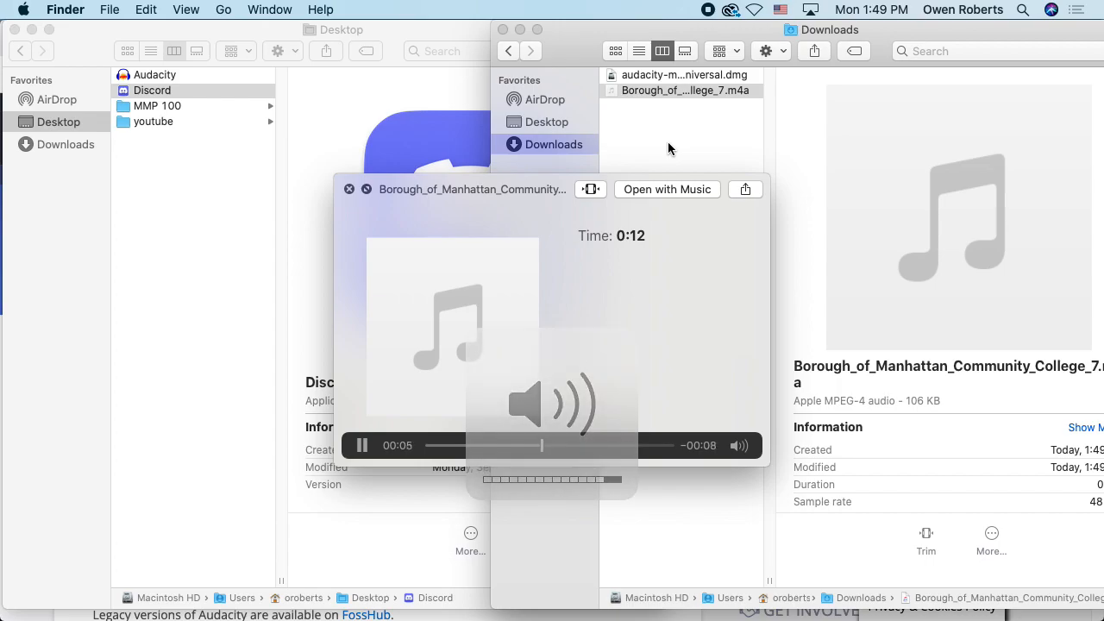
key(space)
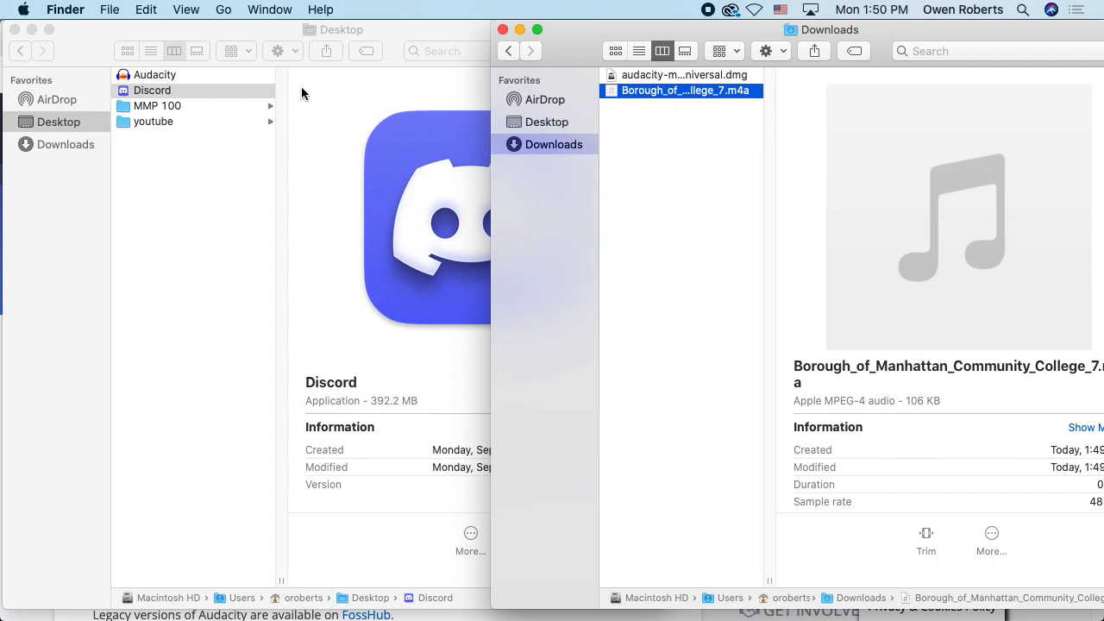
Move the m4a recording from Downloads into the MMP 100 subfolder Audio Portrait of a Place, and close the Downloads window
click(201, 106)
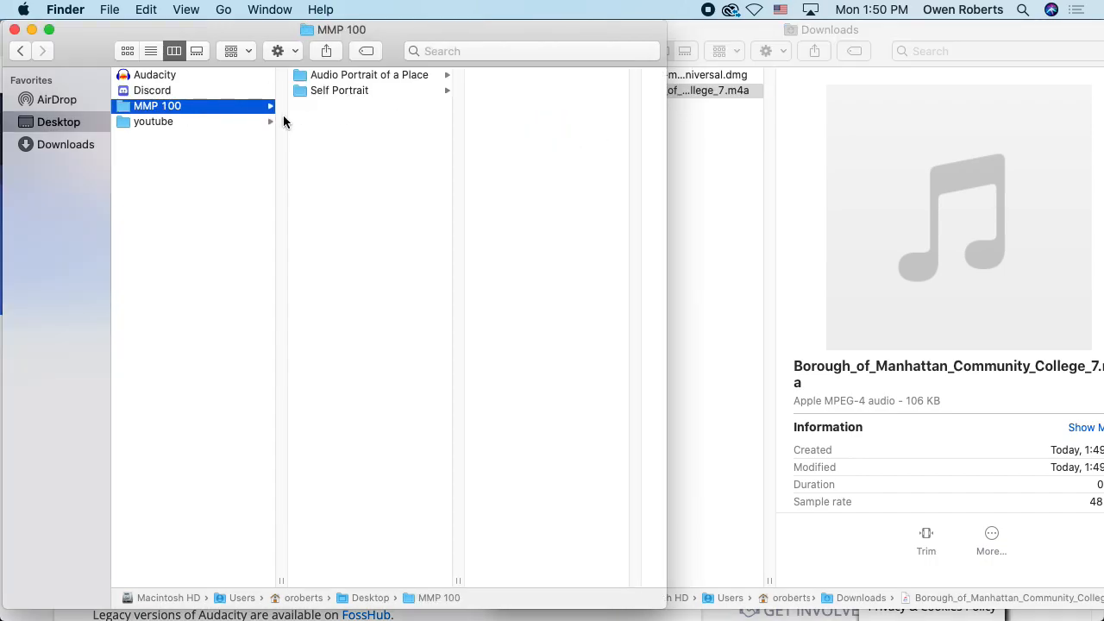
click(393, 91)
click(403, 77)
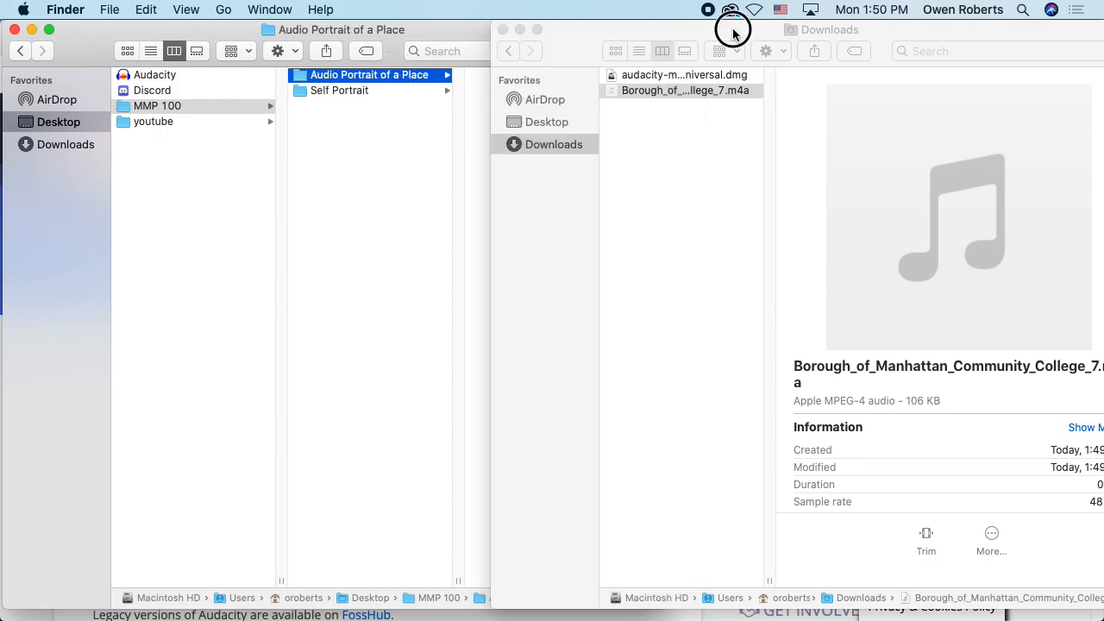
drag(731, 30, 951, 108)
drag(833, 169, 535, 130)
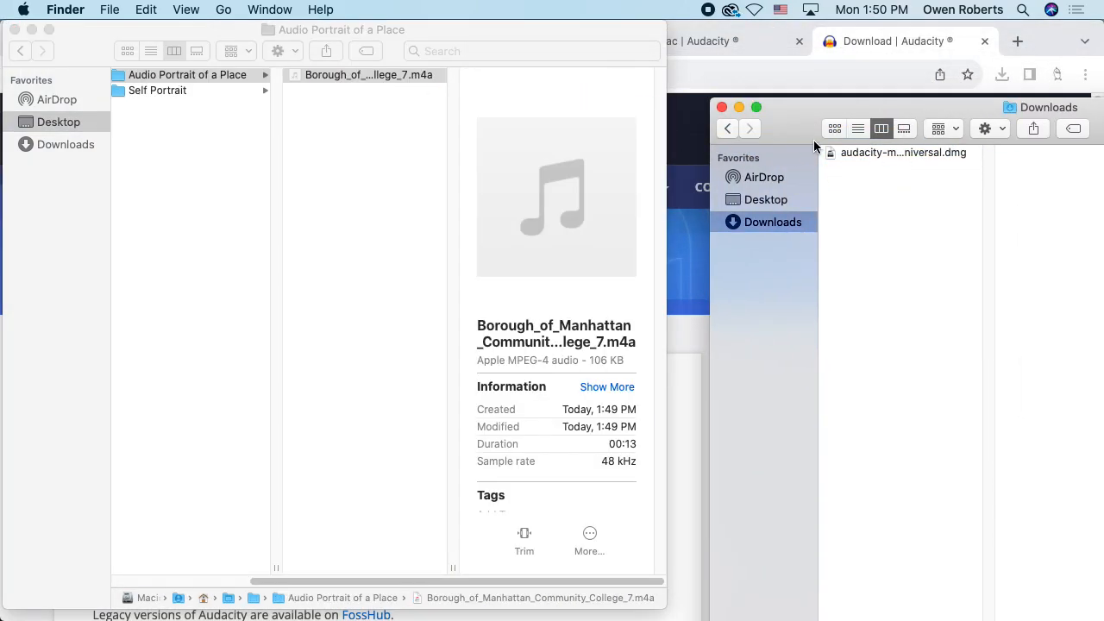
drag(799, 141, 731, 89)
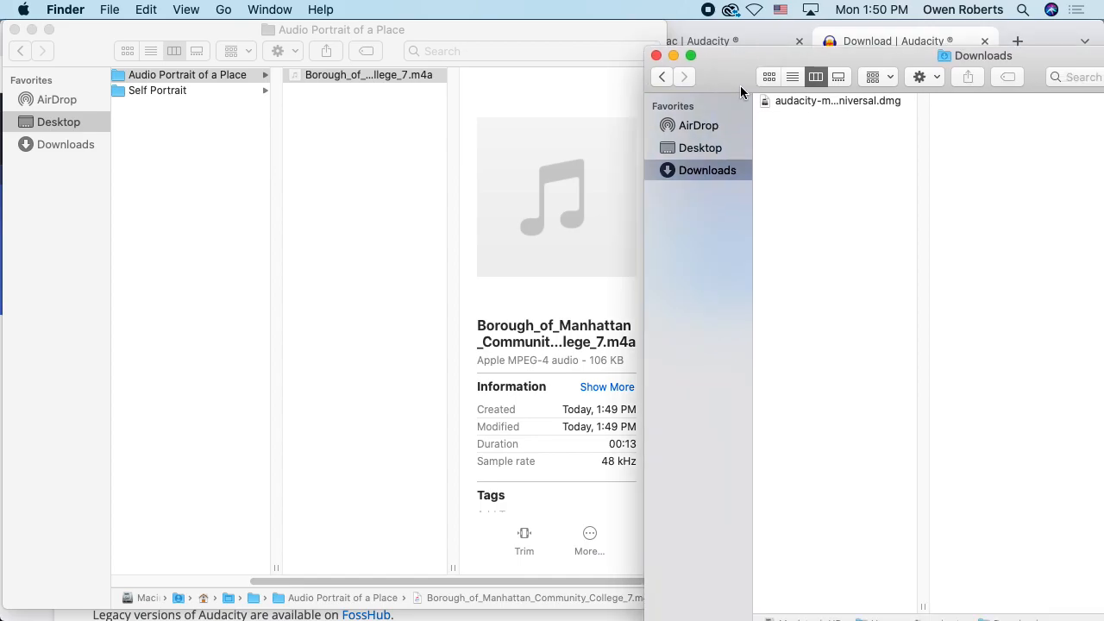
click(656, 57)
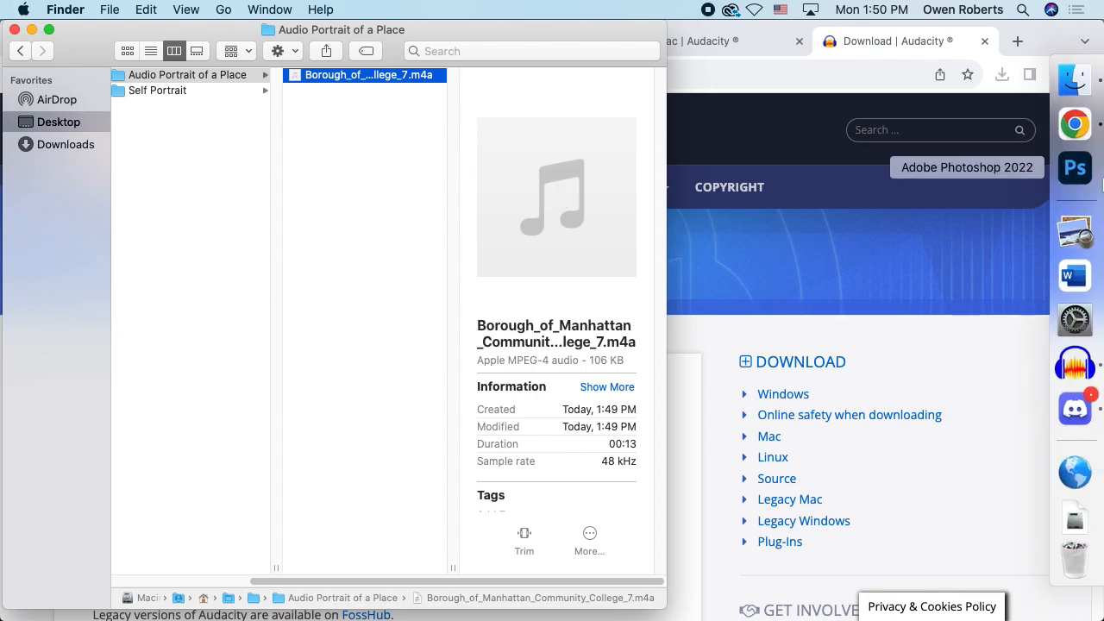
Switch to Audacity, bring the m4a recording in directly from the Finder window as a new track, and delete that track
click(1070, 355)
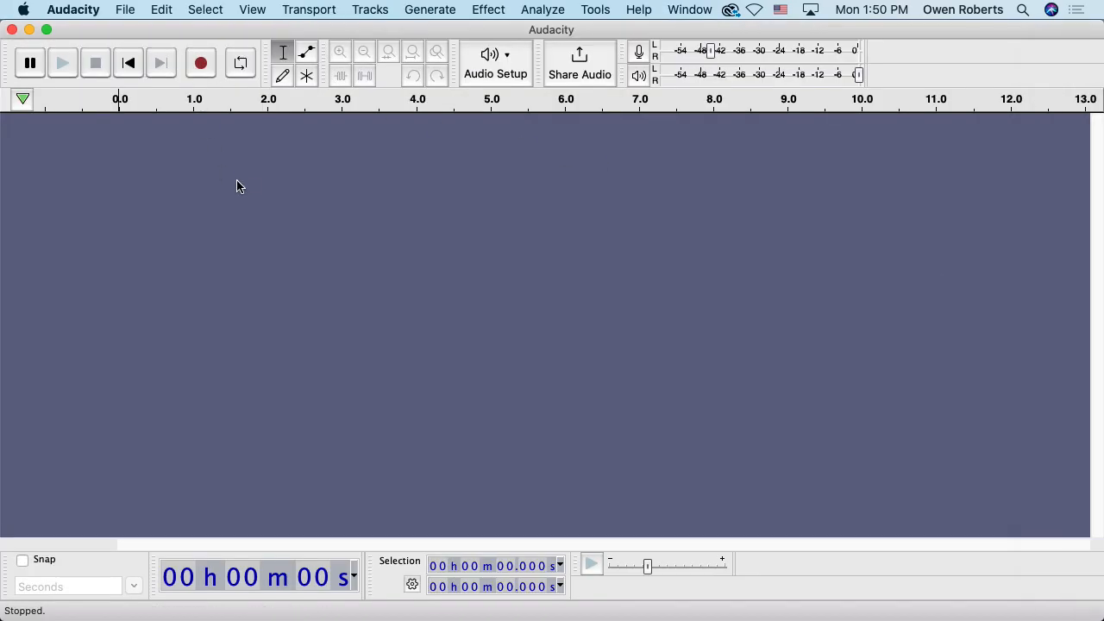
key(super+Tab)
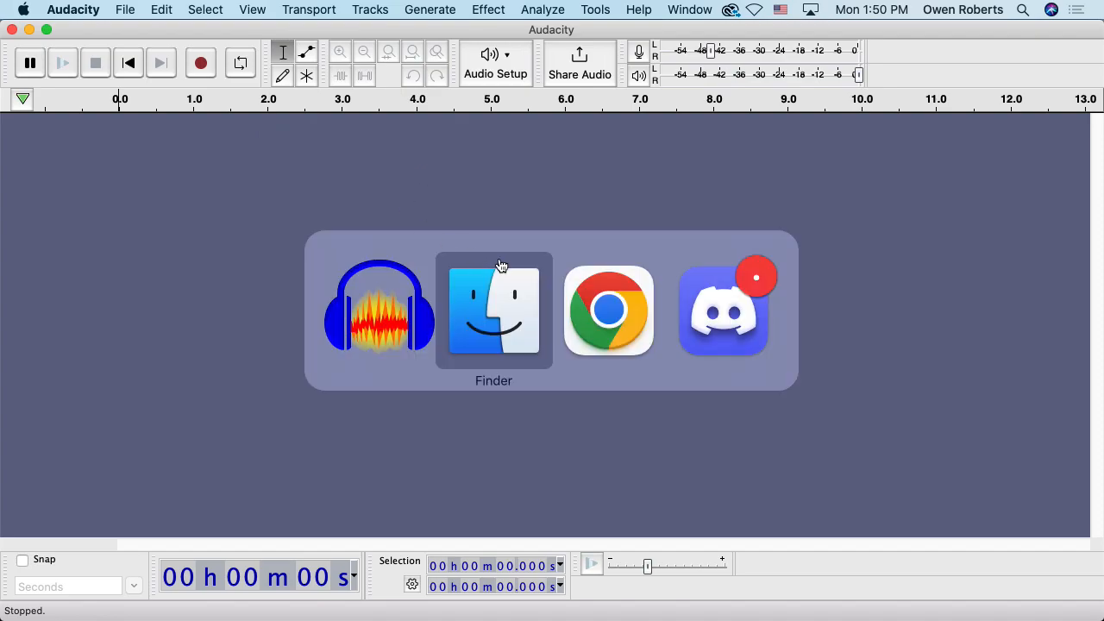
drag(383, 32, 876, 32)
drag(799, 78, 301, 165)
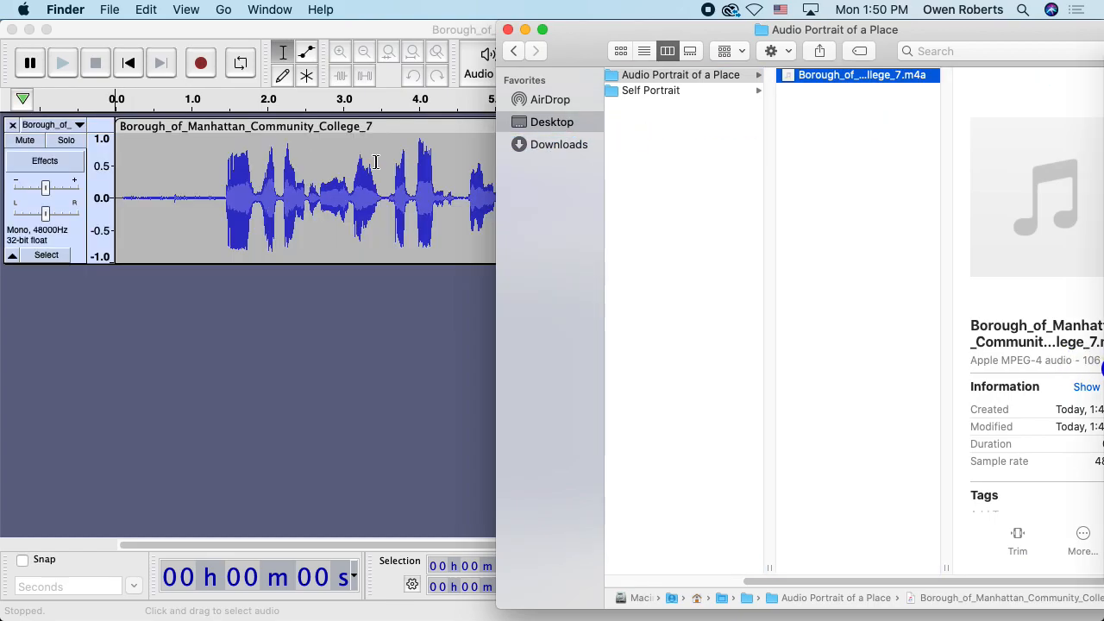
click(454, 375)
mouse_move(1103, 449)
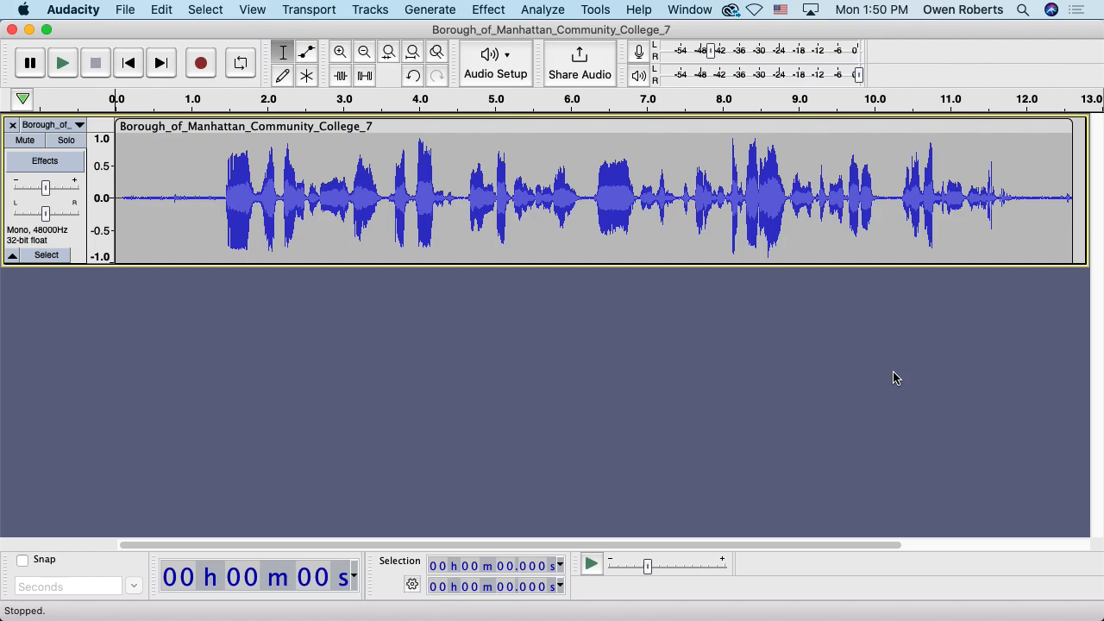
click(12, 125)
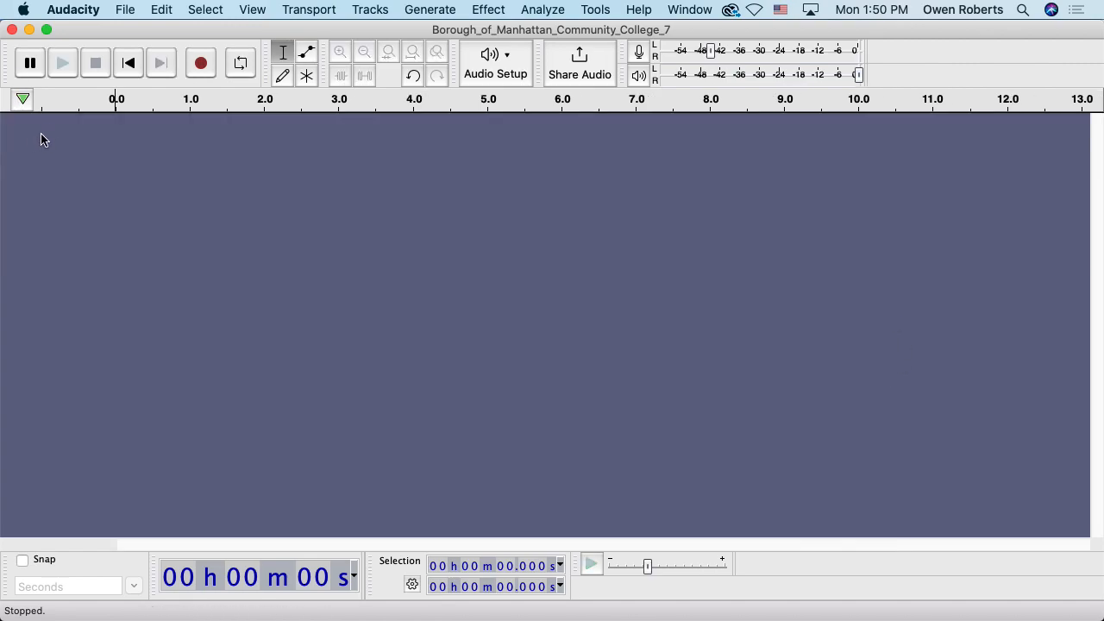
Import Borough_of_Manhattan_Community_College_7.m4a as an audio track from Desktop > MMP 100 > Audio Portrait of a Place
click(125, 10)
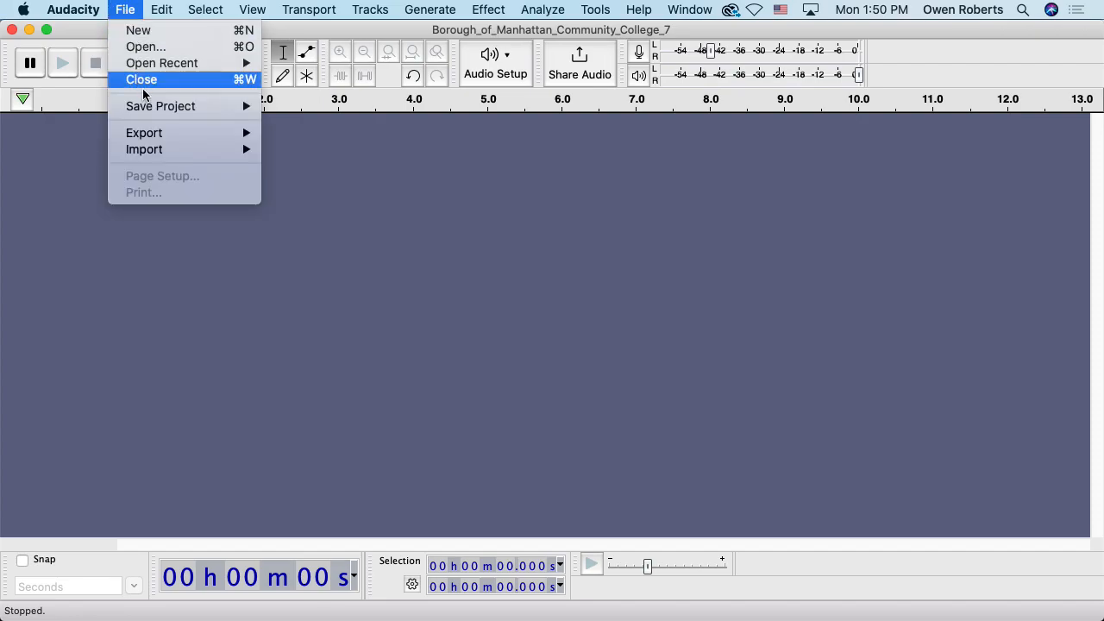
mouse_move(203, 150)
click(302, 151)
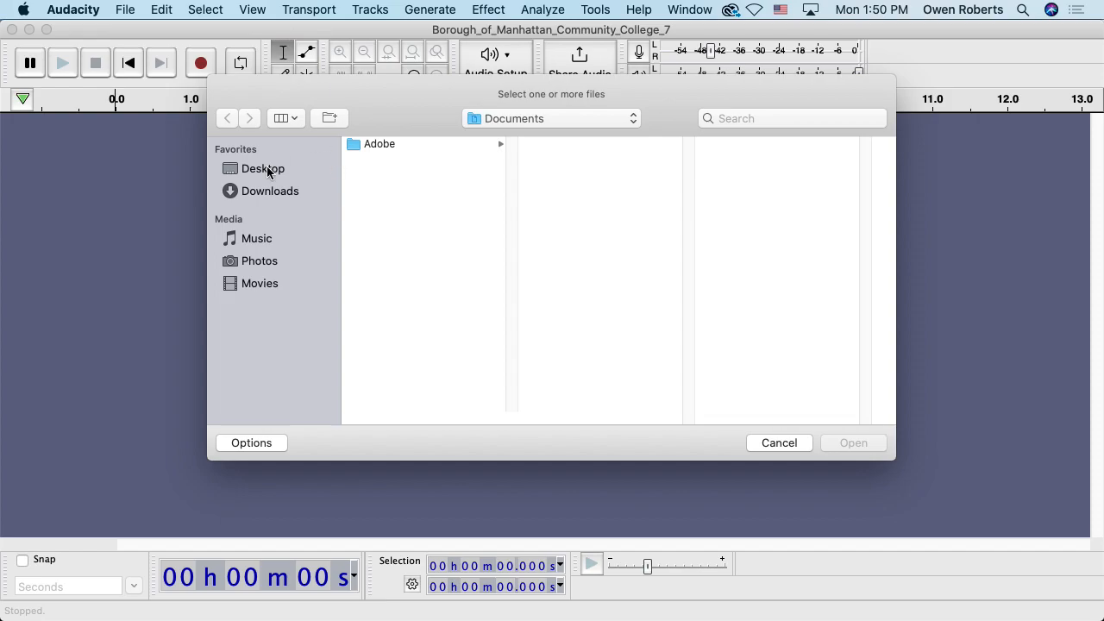
click(267, 170)
click(420, 176)
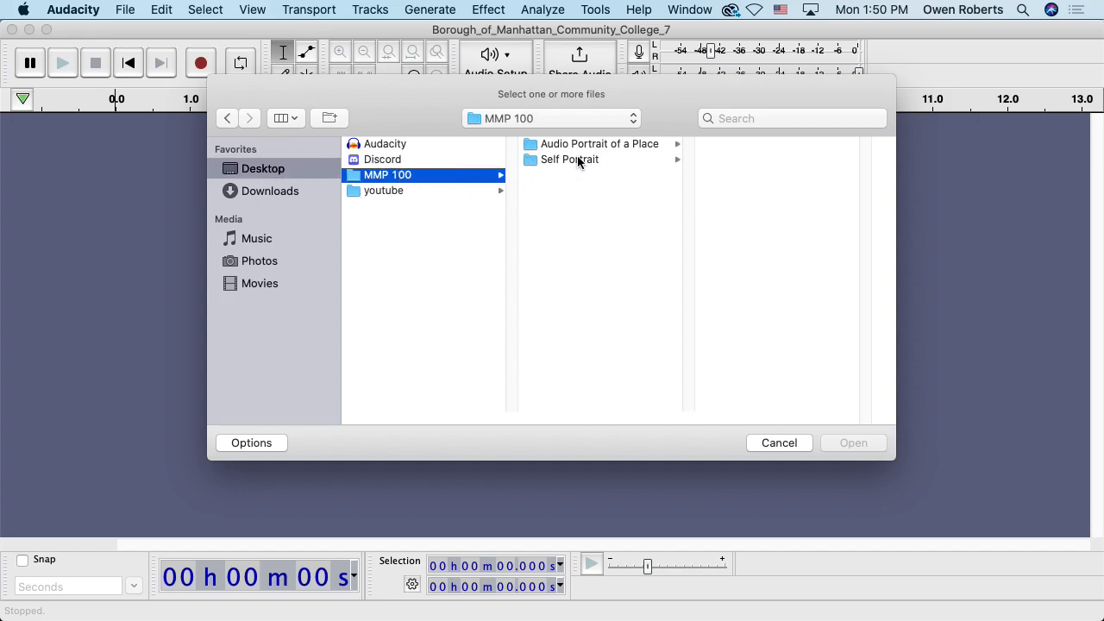
click(603, 144)
click(771, 144)
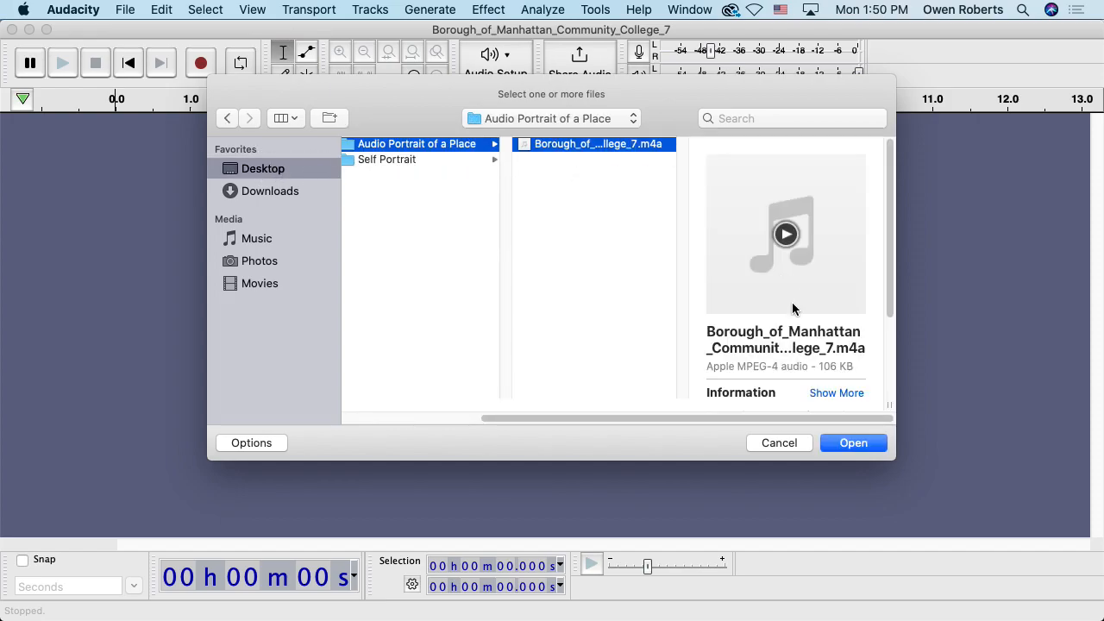
click(851, 445)
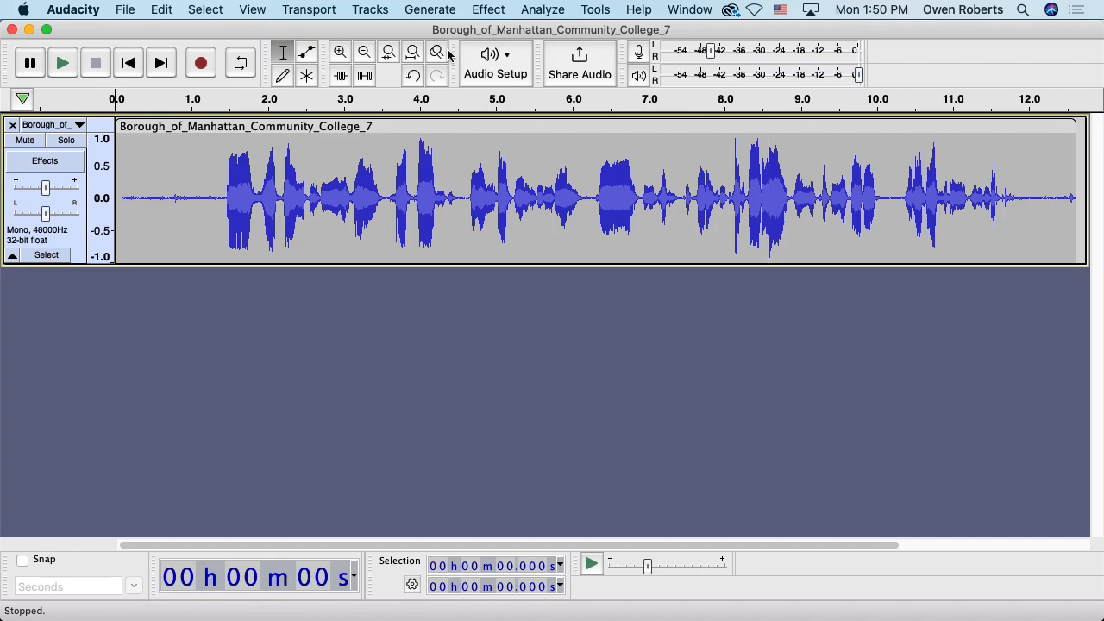
Listen to a short stretch of the recording starting at about 1.3 seconds, and stop playback
click(216, 182)
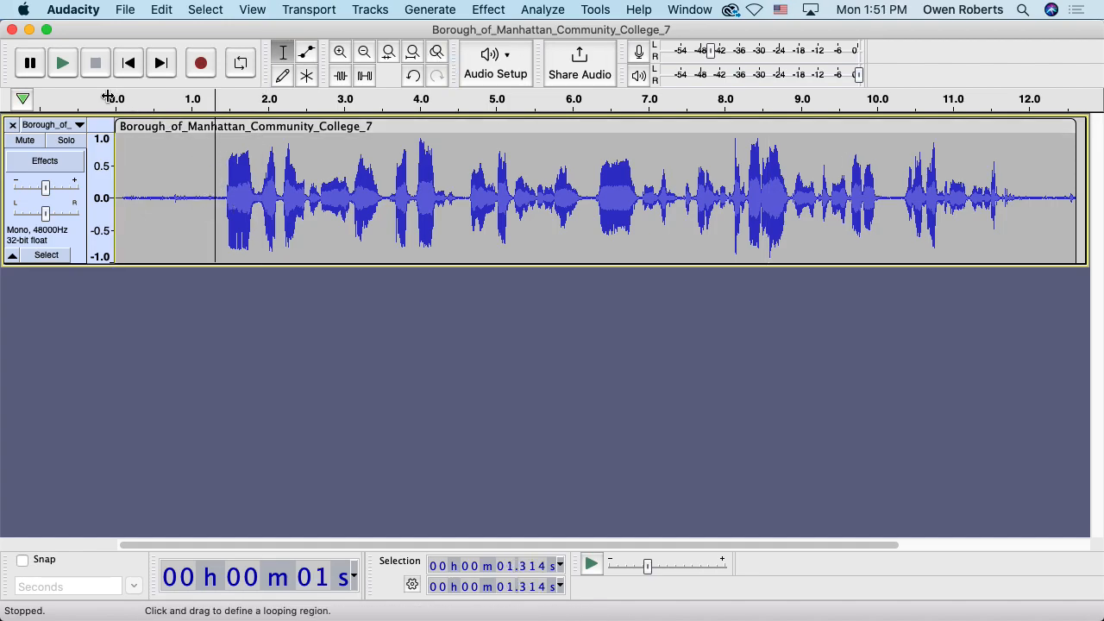
click(63, 66)
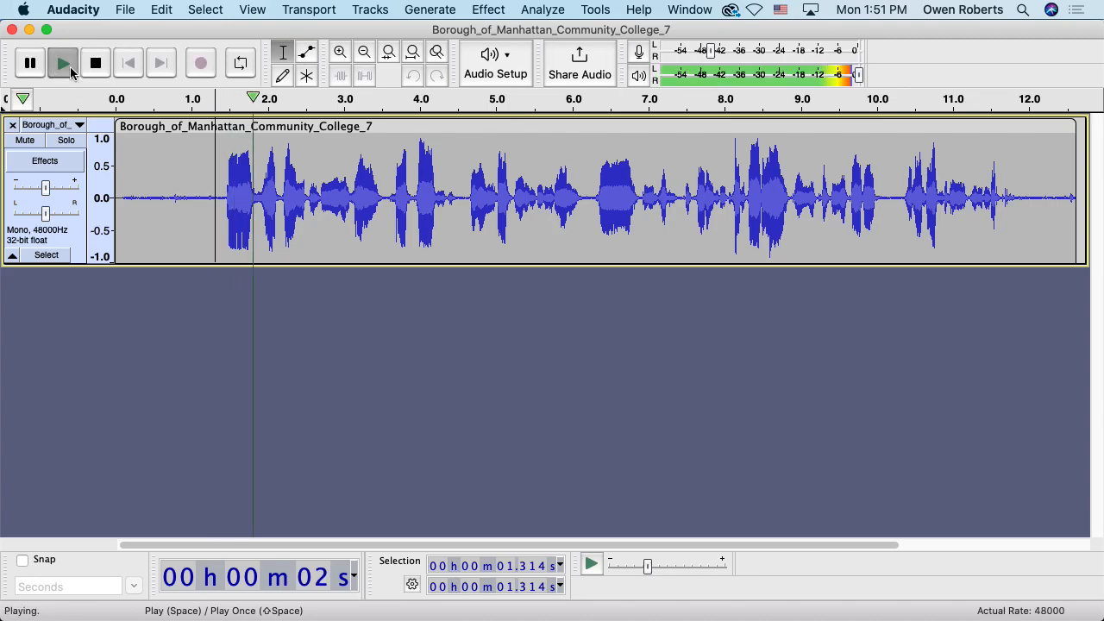
click(100, 77)
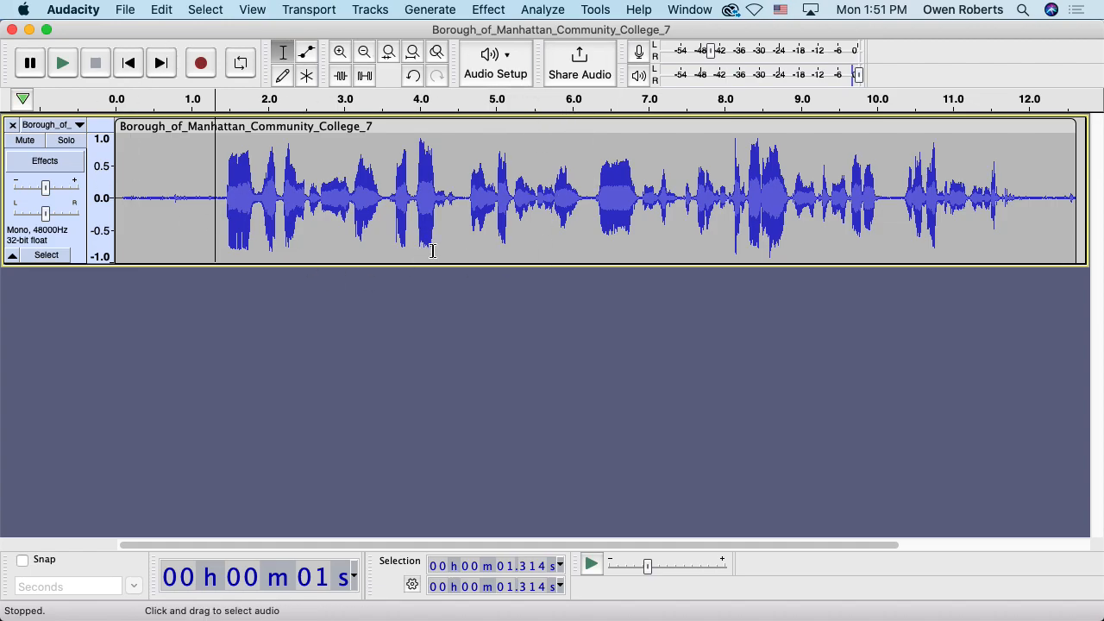
click(490, 8)
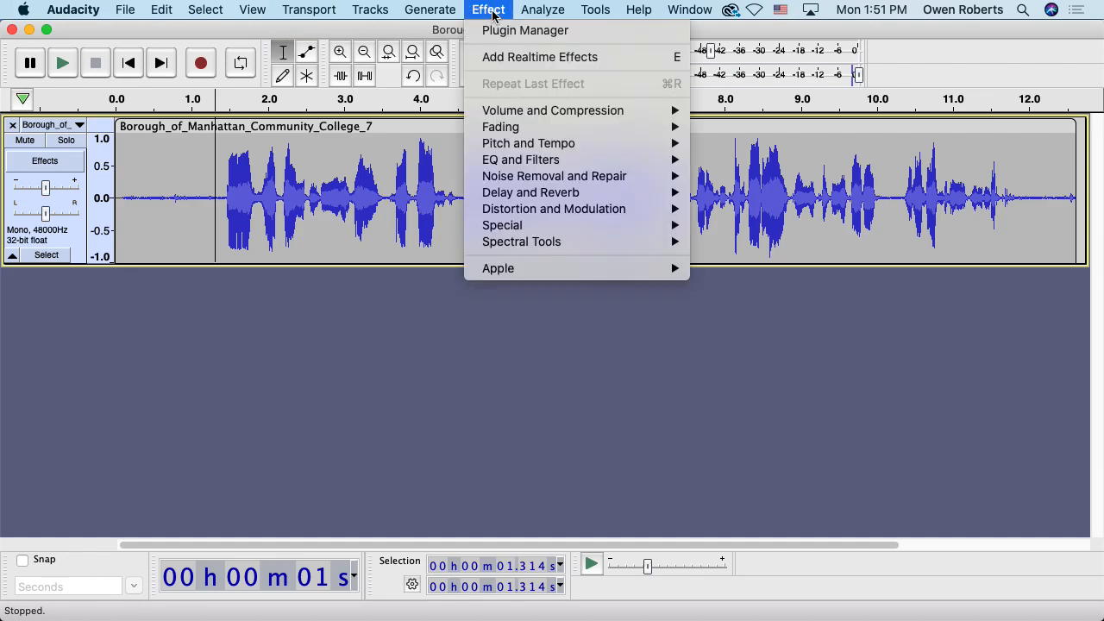
click(490, 8)
click(163, 9)
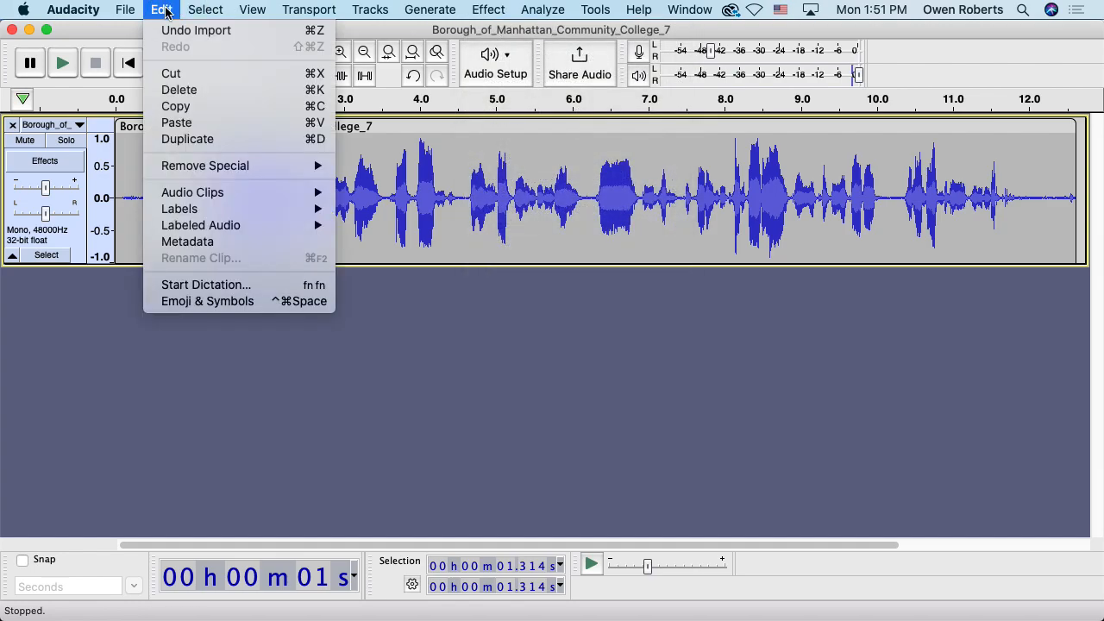
click(359, 10)
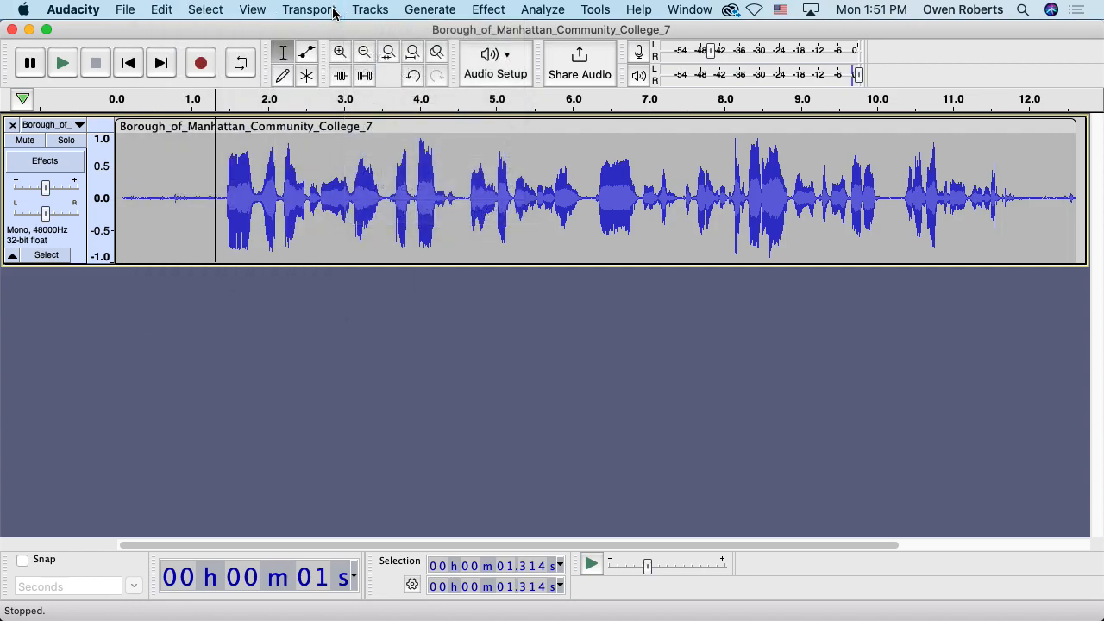
click(379, 10)
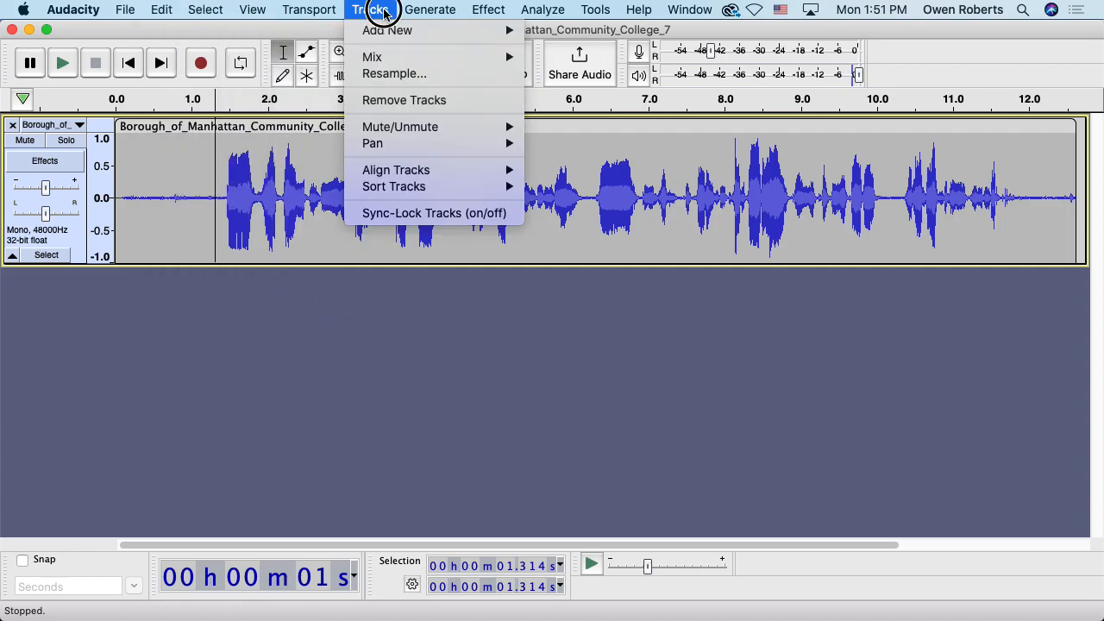
click(369, 10)
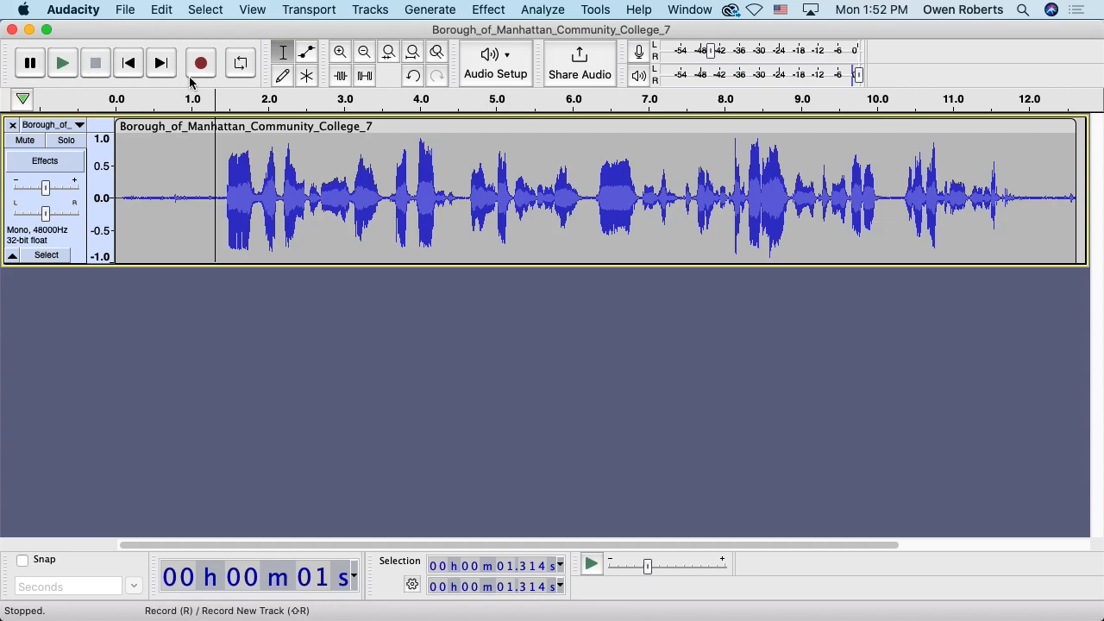
Play and stop the recording again, and move the playback position between the beginning and the end of the track
click(63, 67)
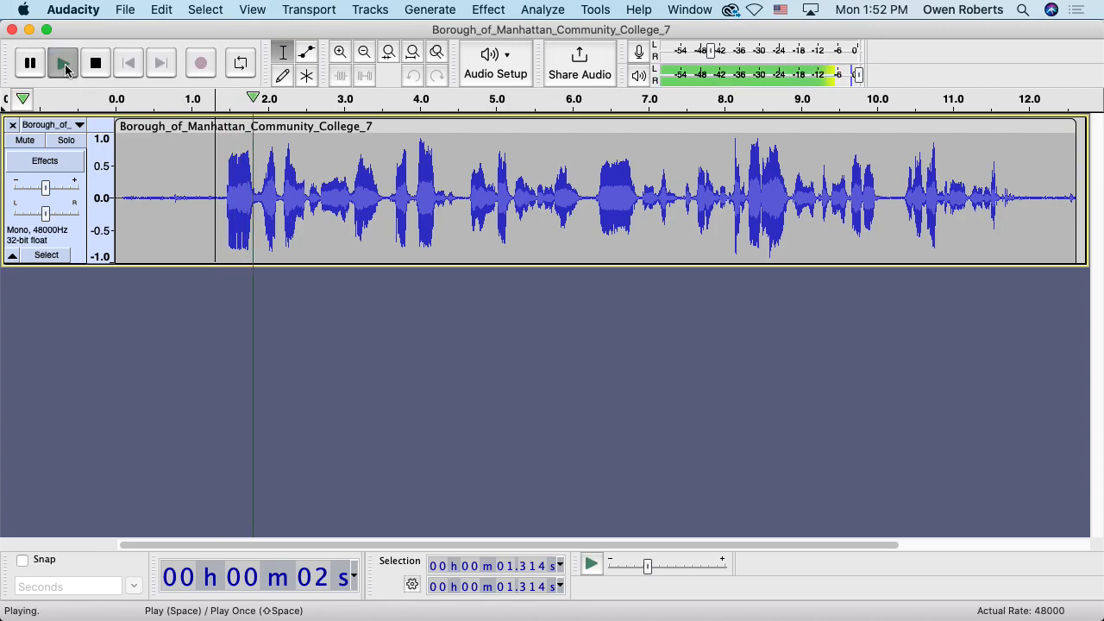
click(95, 65)
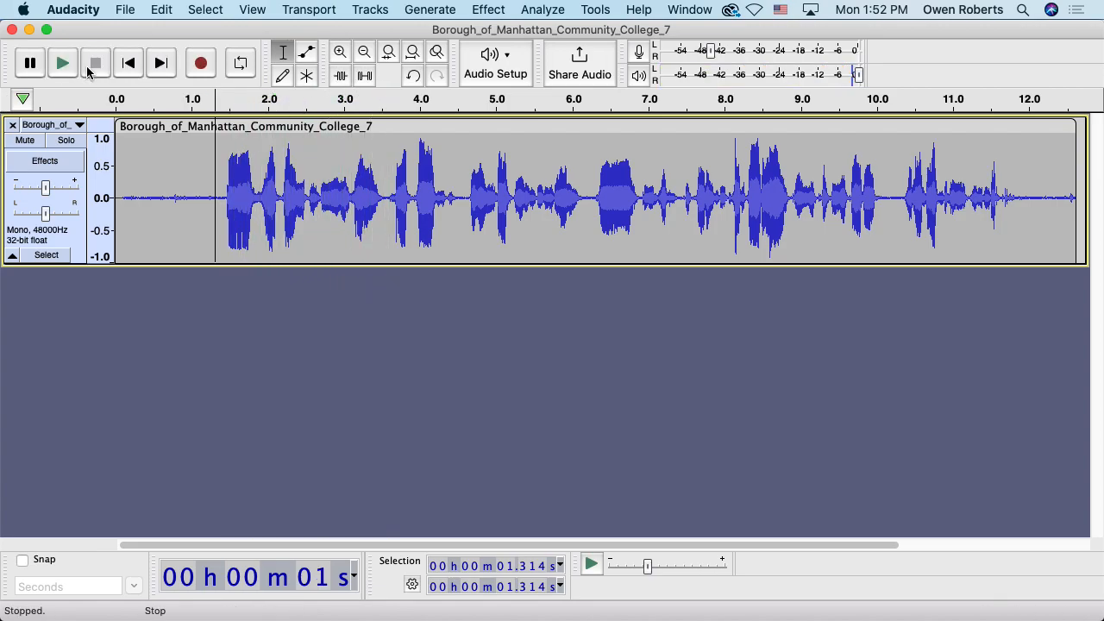
click(129, 65)
click(143, 69)
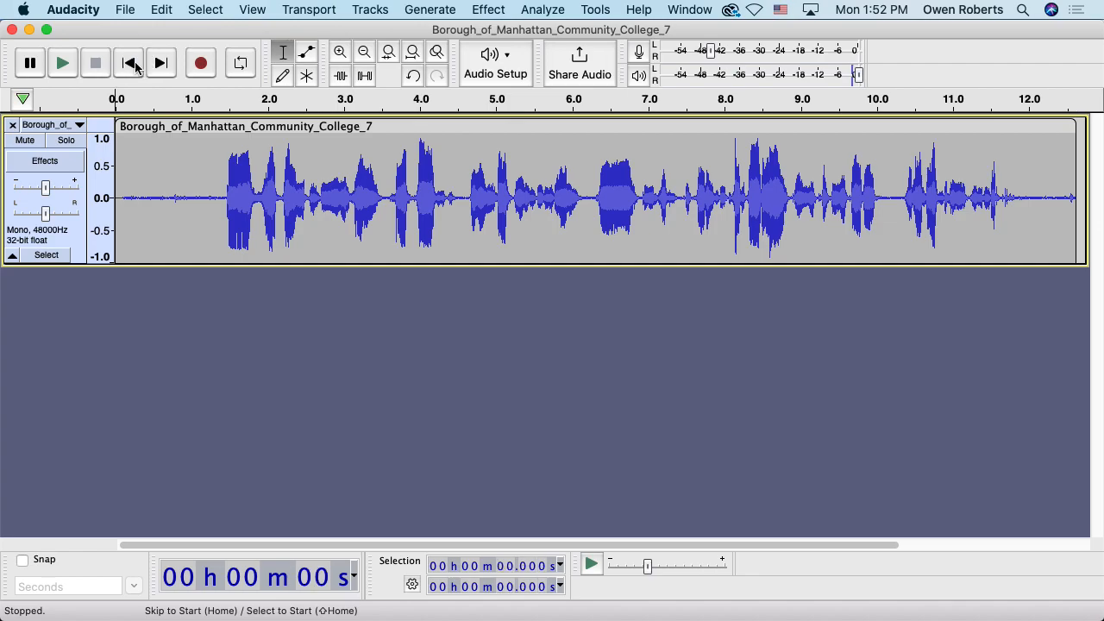
click(165, 69)
click(135, 70)
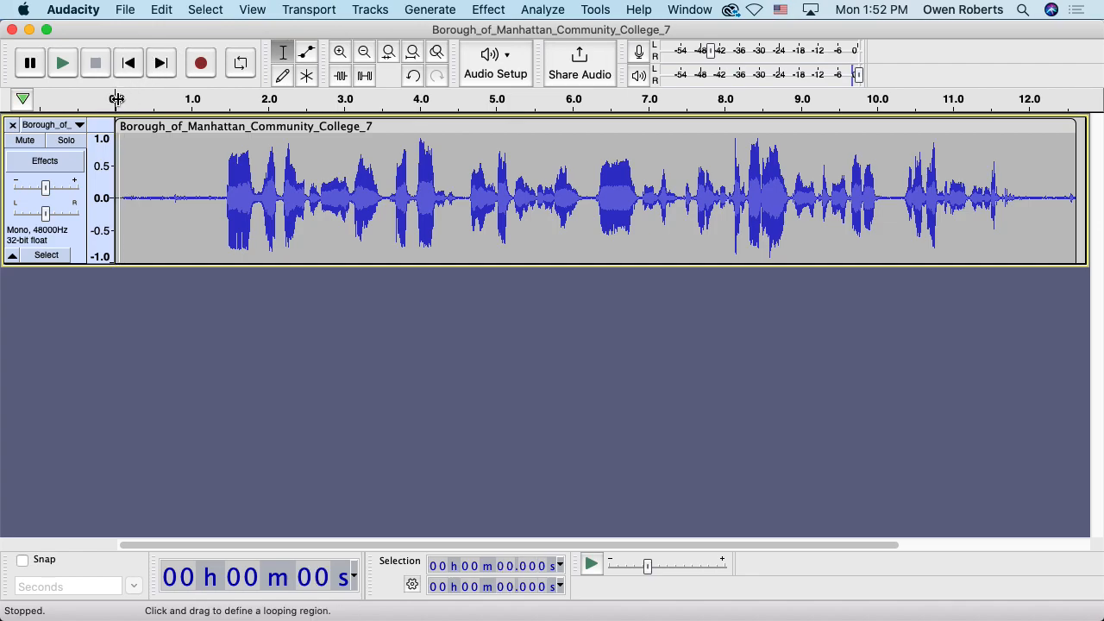
click(62, 63)
click(97, 75)
click(161, 66)
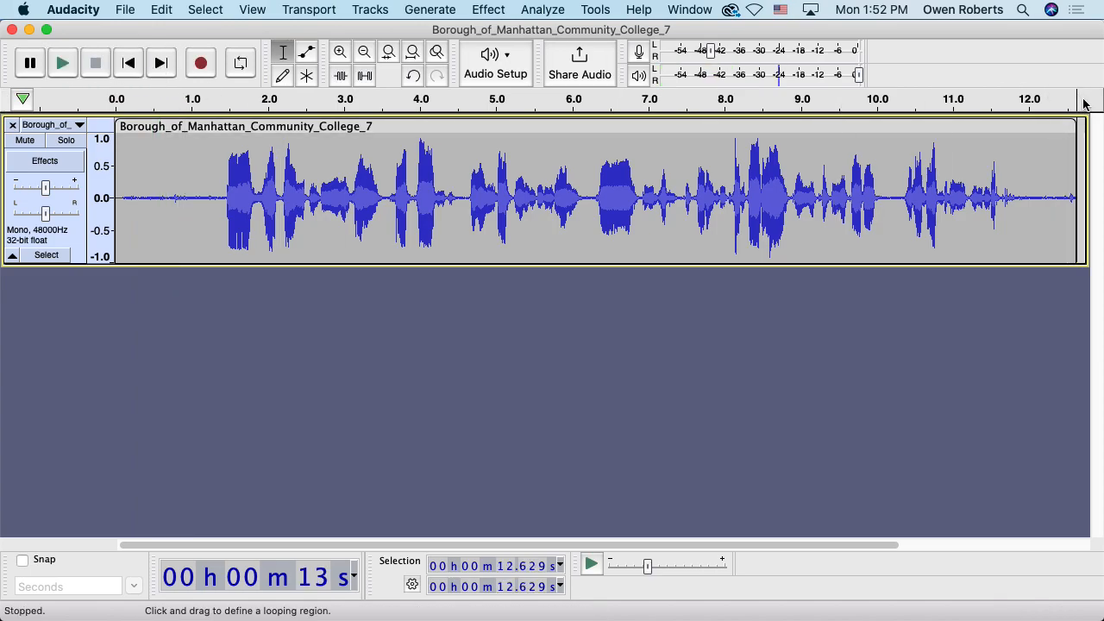
click(62, 63)
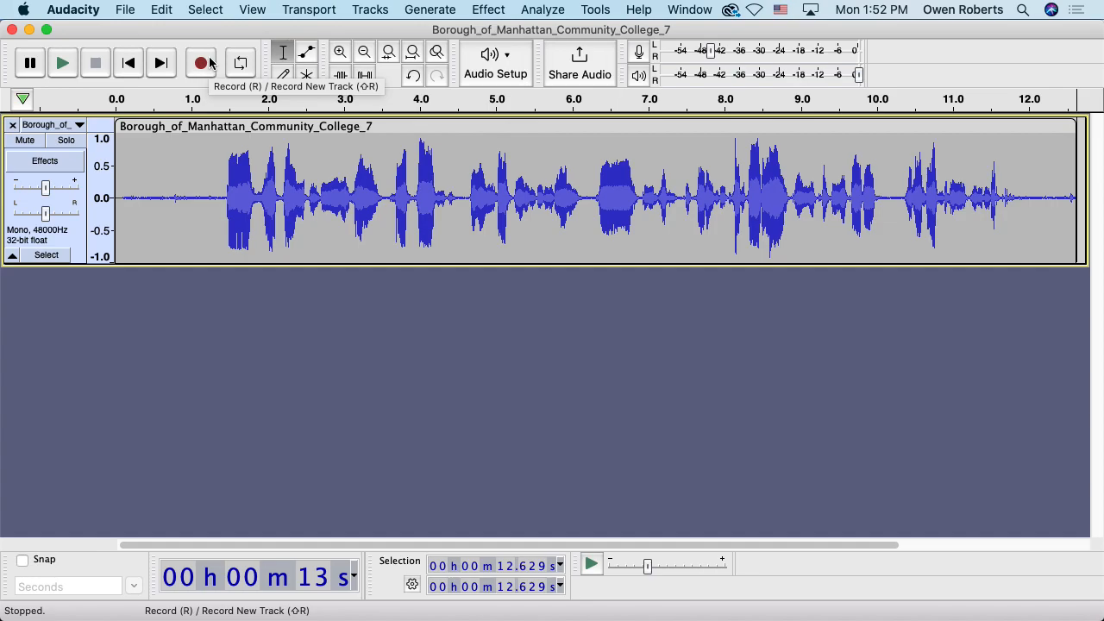
Choose Built-in Microphone as the recording device and check the available playback devices
click(514, 60)
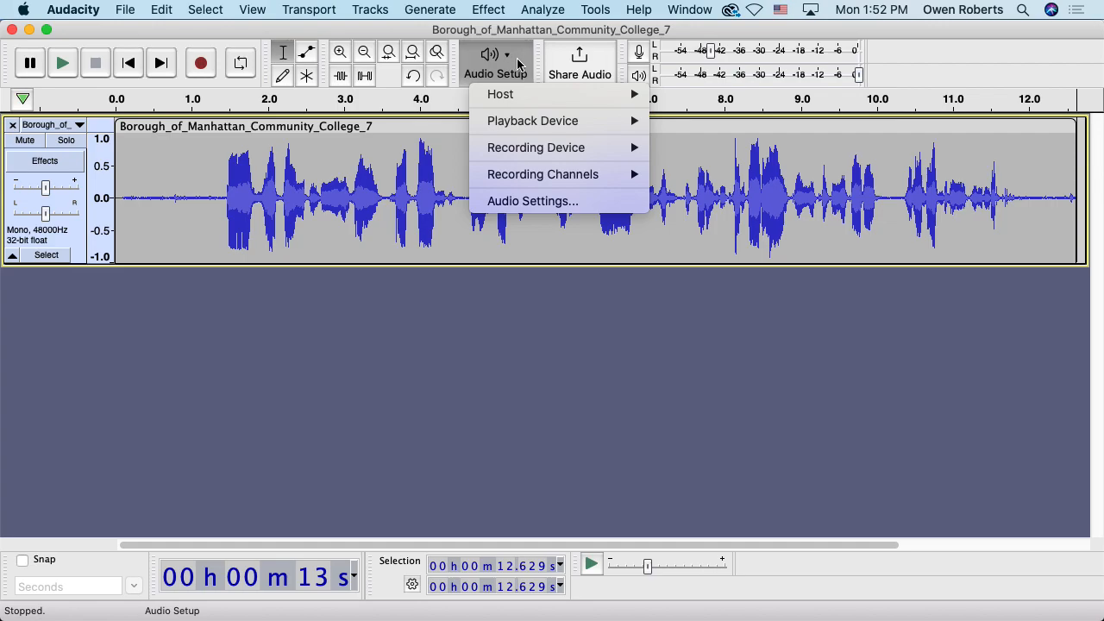
mouse_move(534, 149)
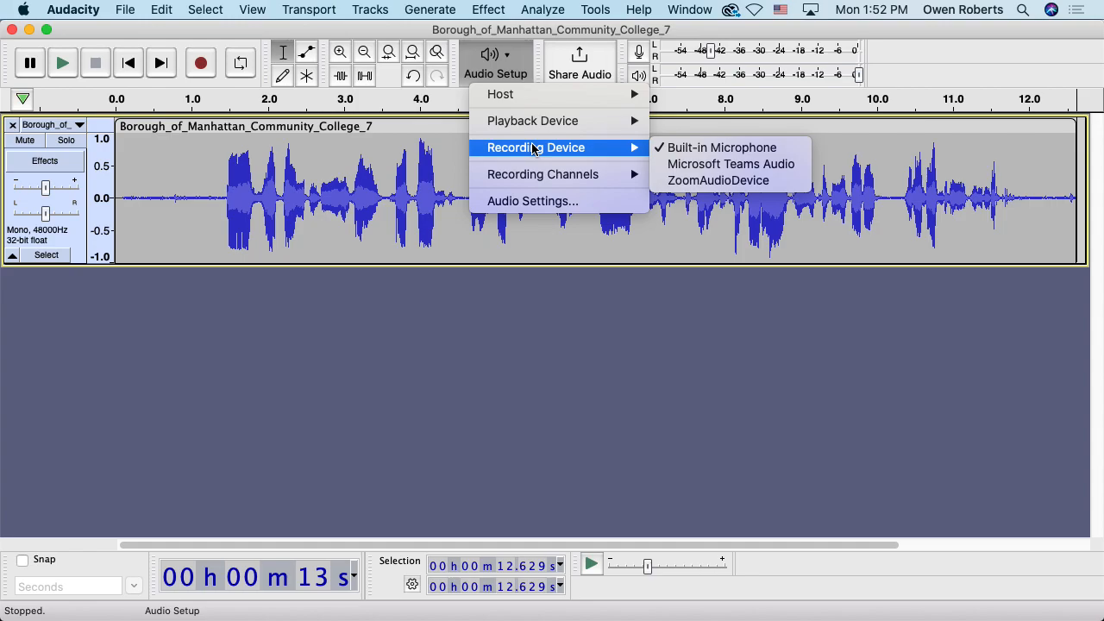
click(714, 154)
click(498, 57)
mouse_move(529, 124)
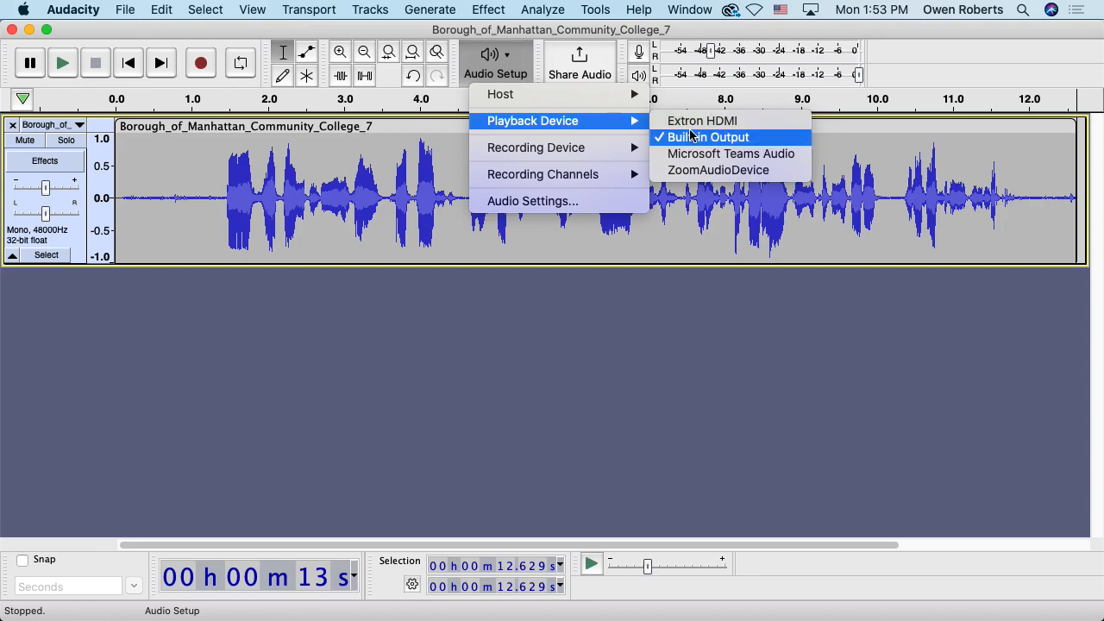
click(496, 66)
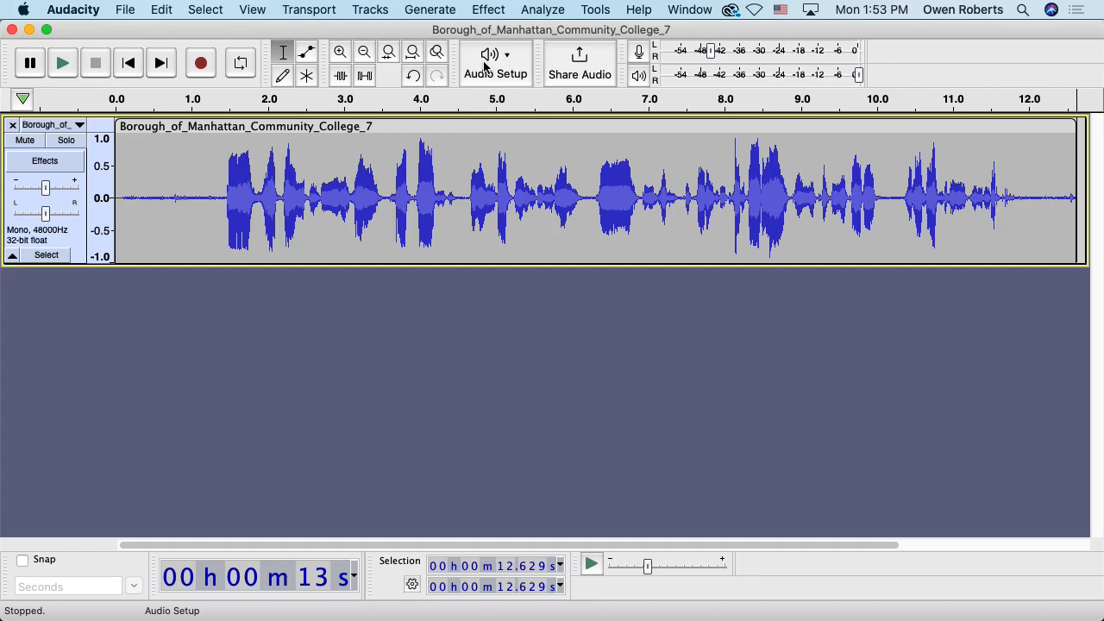
Turn on looping, set a loop region from about 3.9 to 4.4 seconds, and listen to it
click(241, 65)
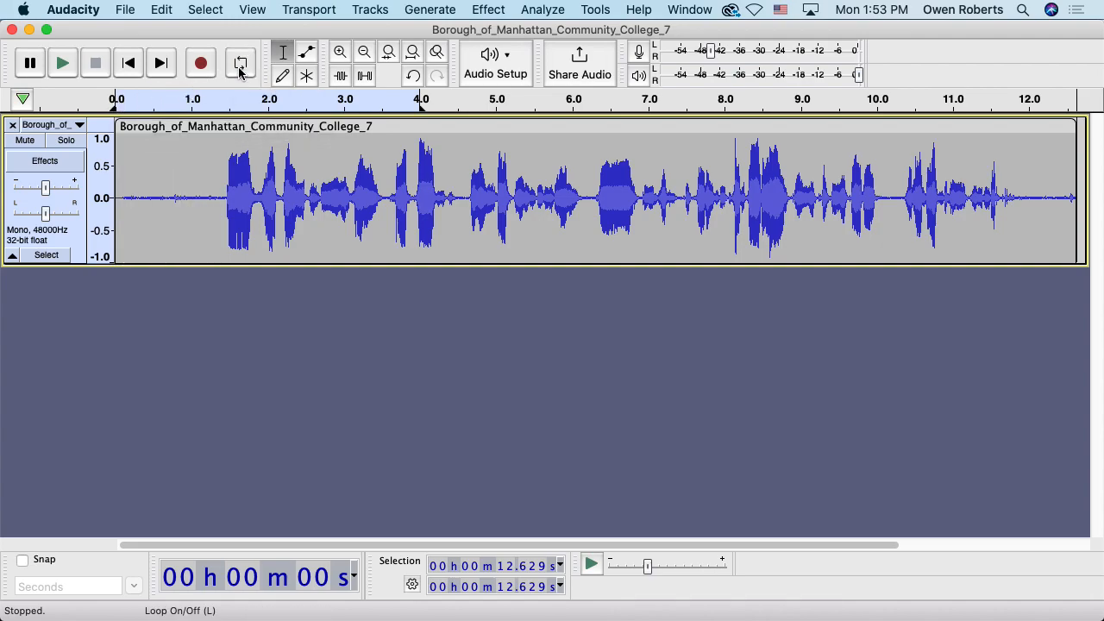
drag(112, 101, 415, 105)
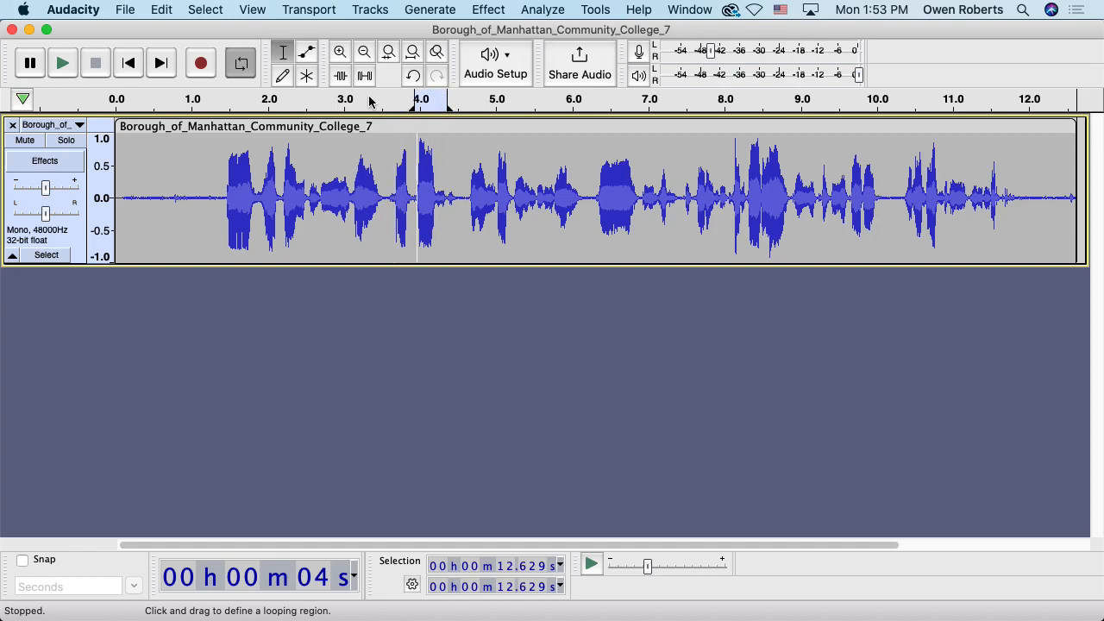
click(70, 69)
click(71, 69)
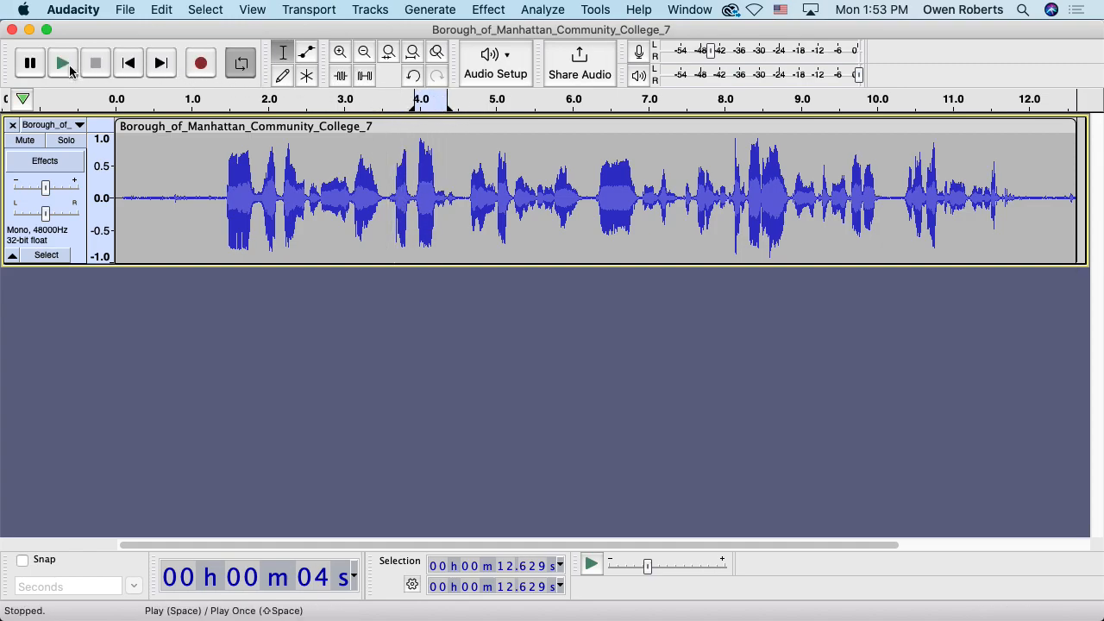
click(69, 74)
click(70, 73)
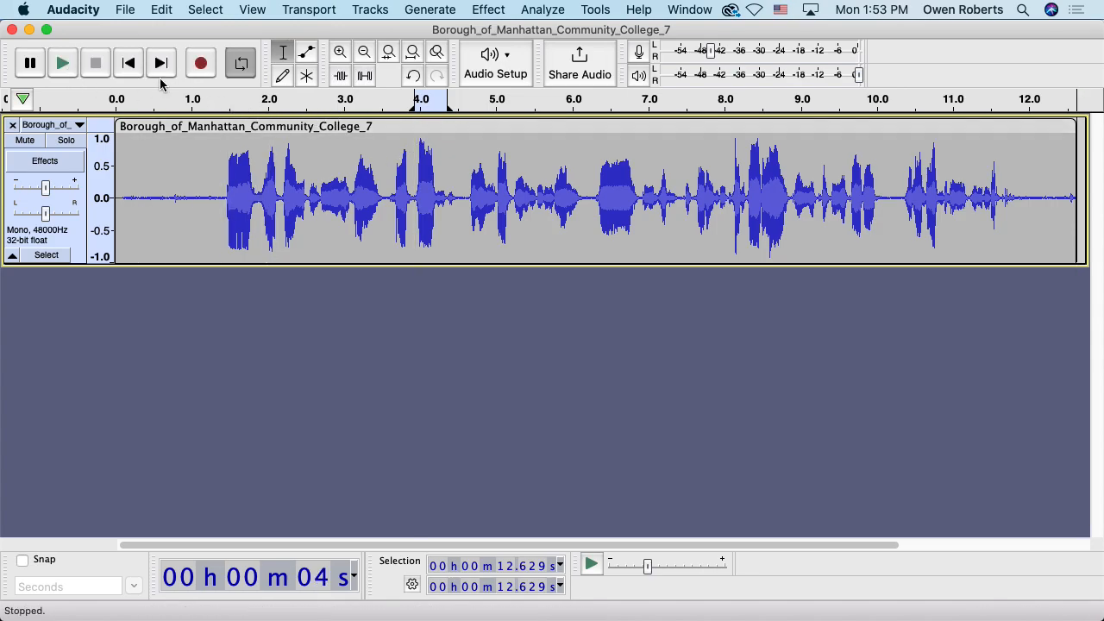
click(440, 99)
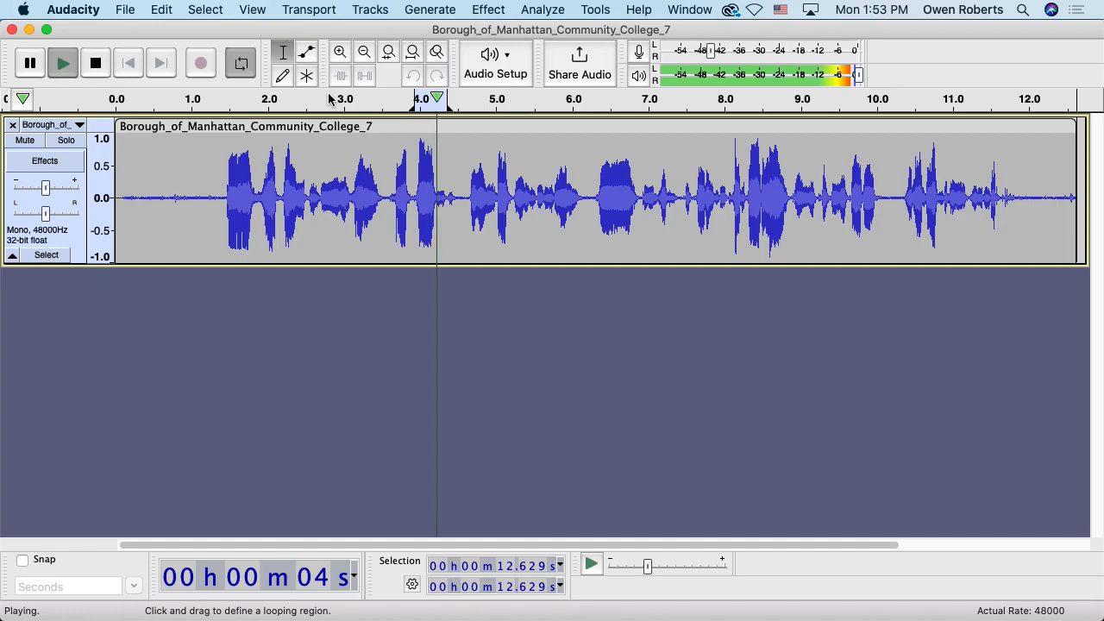
click(100, 70)
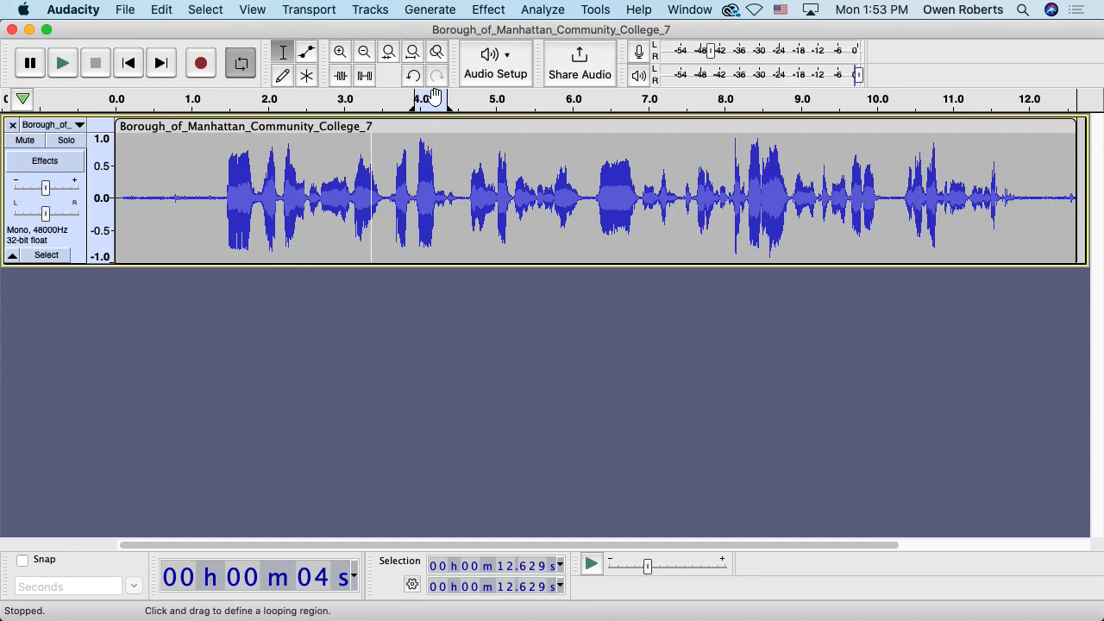
Extend the loop region's start back to about 2.4 seconds and return the cursor to the beginning of the track
drag(419, 99, 302, 98)
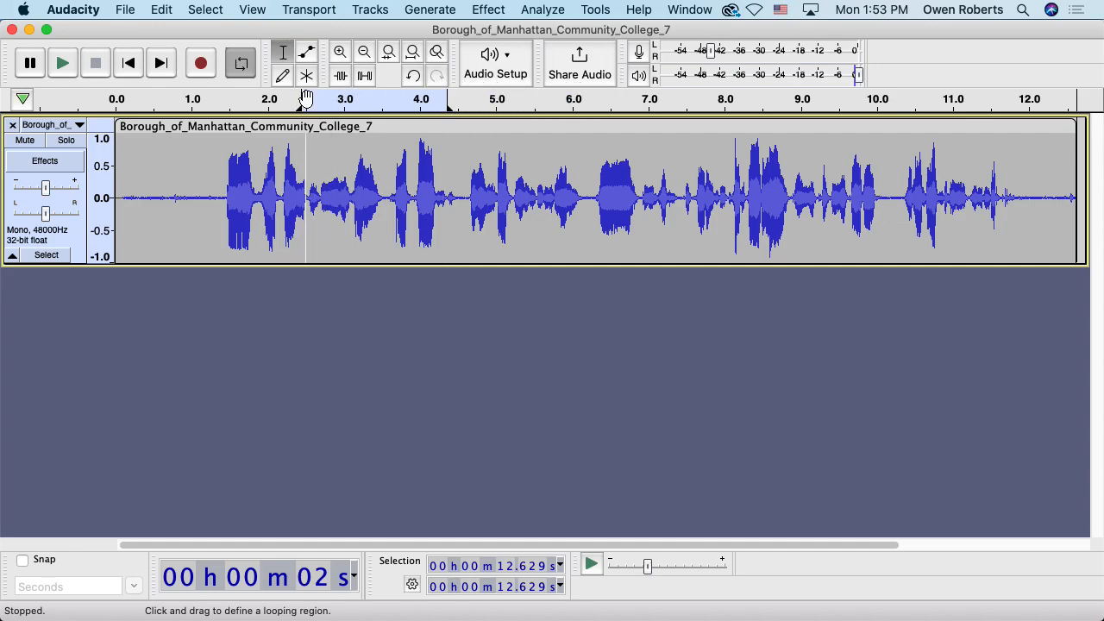
click(45, 64)
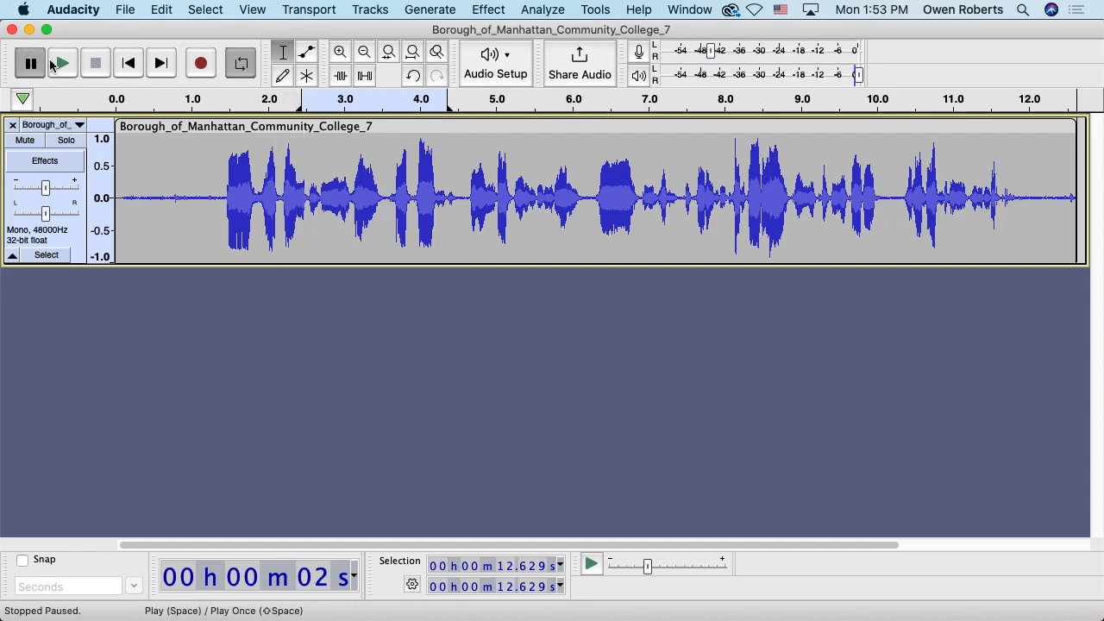
click(45, 64)
click(44, 64)
click(45, 64)
click(122, 69)
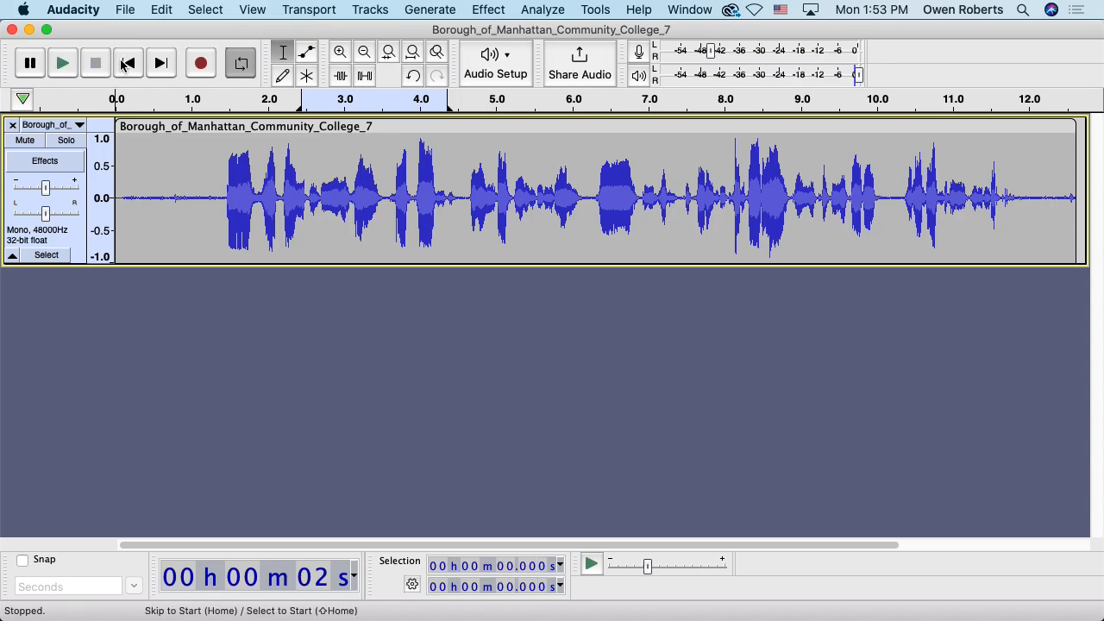
Listen to the recording from about 2.75 seconds with looping turned off, and stop playback
click(325, 146)
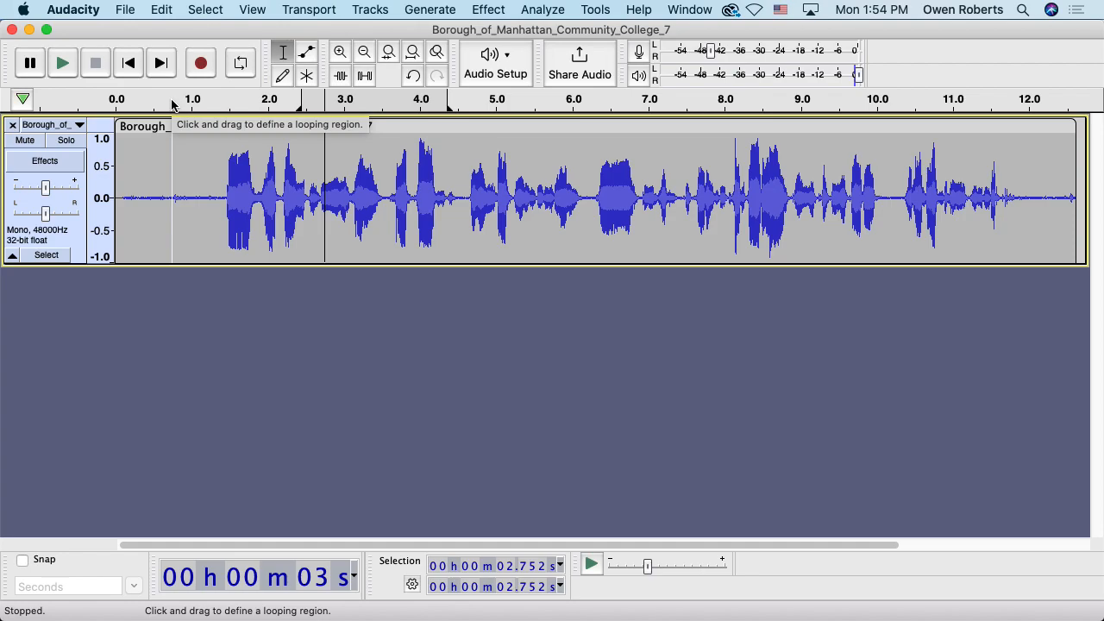
click(60, 63)
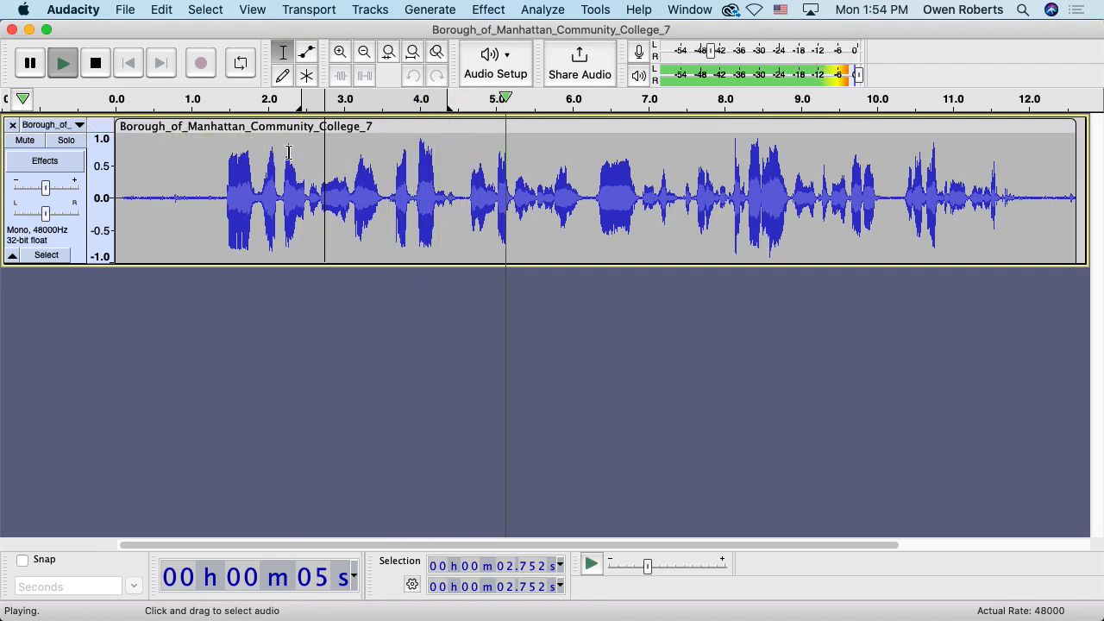
click(96, 63)
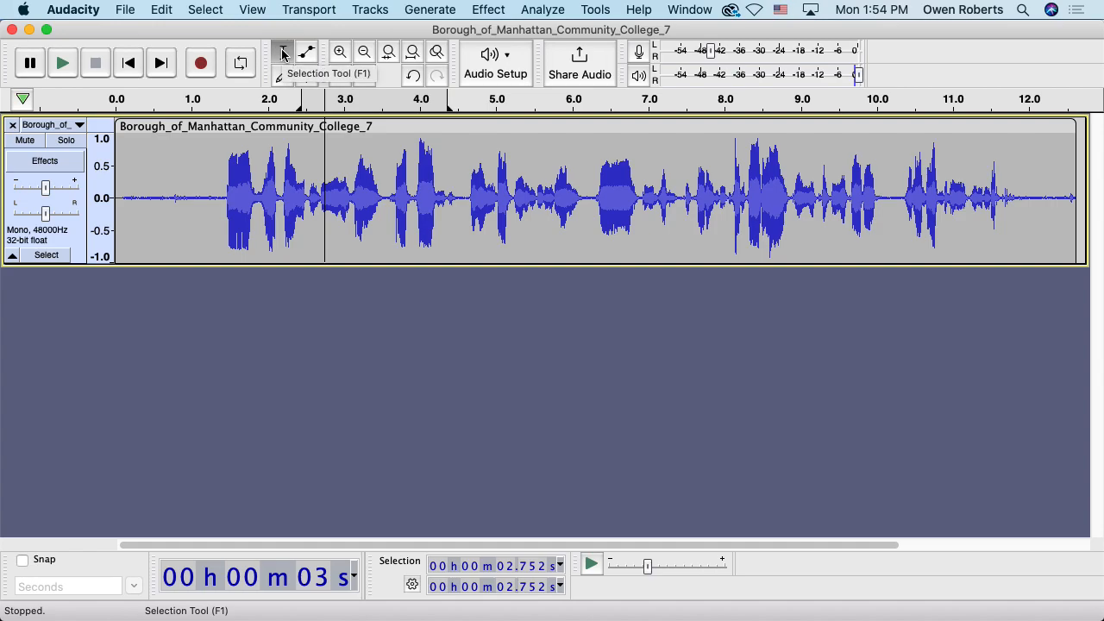
Select the audio from about 2.5 to 5.4 seconds, and select and play only the part from about 6.3 to 6.9 seconds
drag(311, 161, 523, 173)
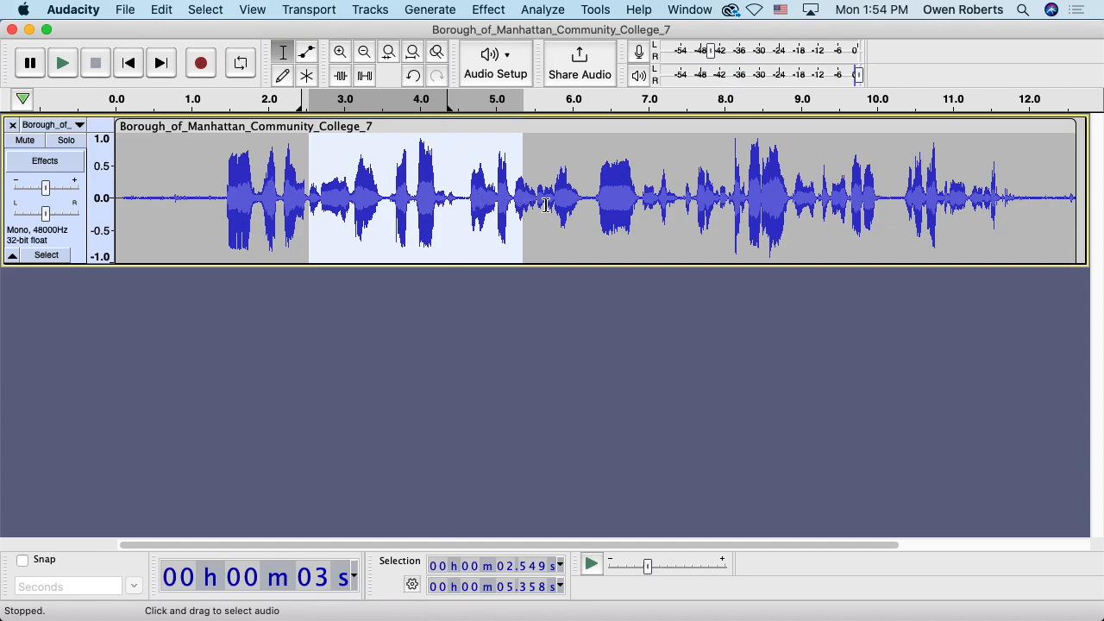
drag(593, 190, 641, 184)
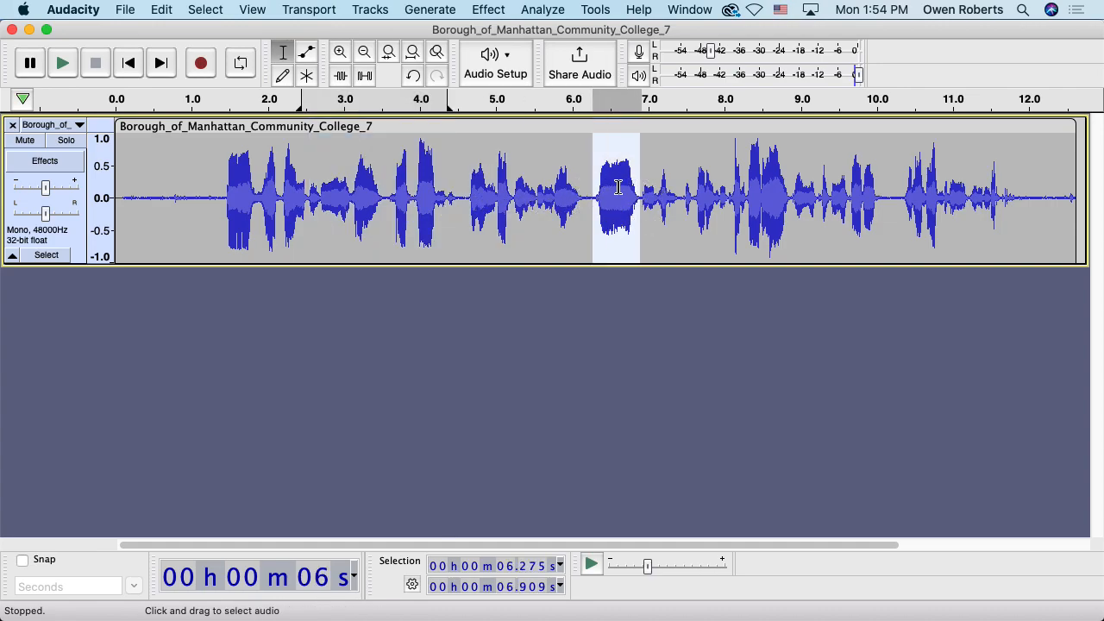
key(space)
click(412, 177)
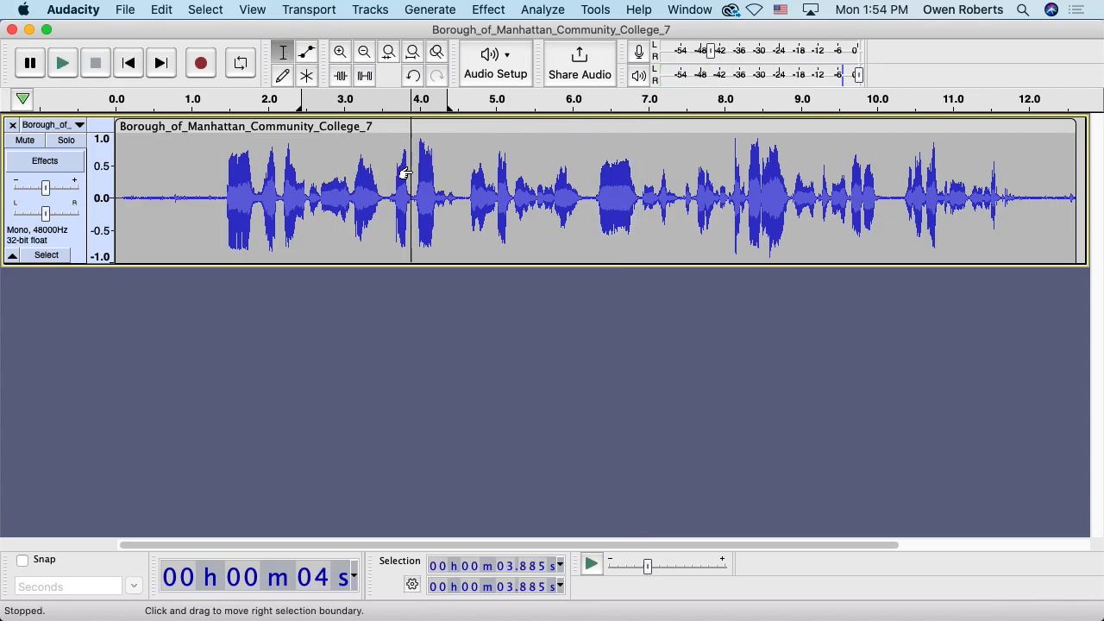
Select the audio from about 6.2 to 6.9 seconds, and clear the selection by placing the cursor at several points, ending at about 10.9 seconds
drag(590, 171, 643, 172)
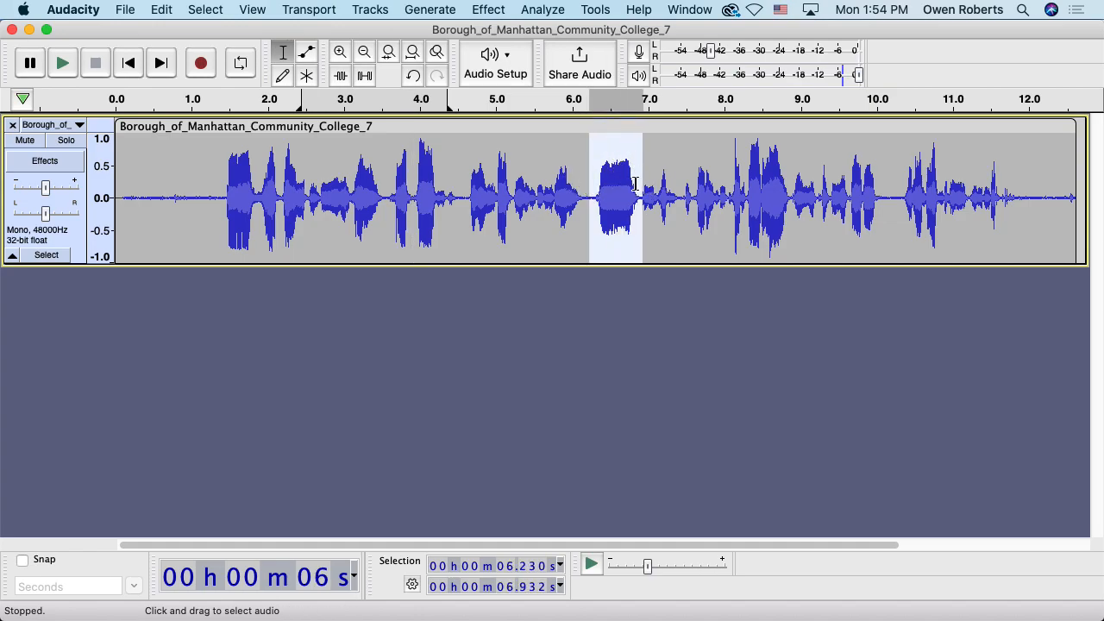
click(676, 169)
click(833, 168)
click(793, 170)
click(889, 164)
click(946, 166)
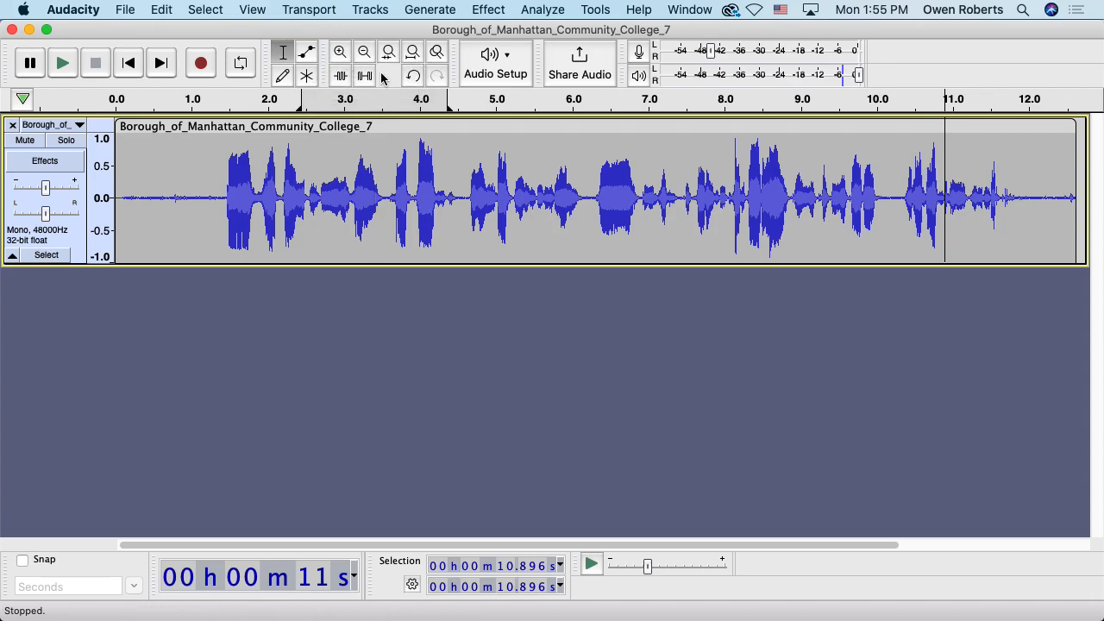
Zoom in on the waveform around the cursor at about 10.9 seconds to examine its individual samples
click(344, 52)
click(344, 52)
click(344, 51)
click(344, 52)
click(344, 51)
click(345, 51)
click(344, 52)
click(344, 52)
click(344, 52)
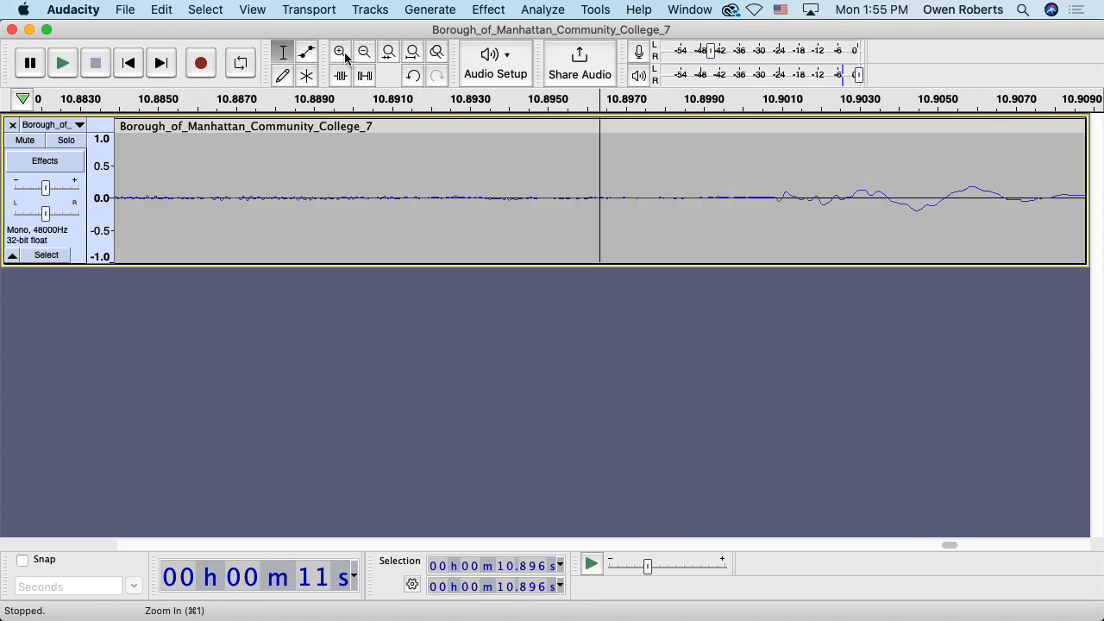
click(344, 51)
click(344, 52)
click(344, 52)
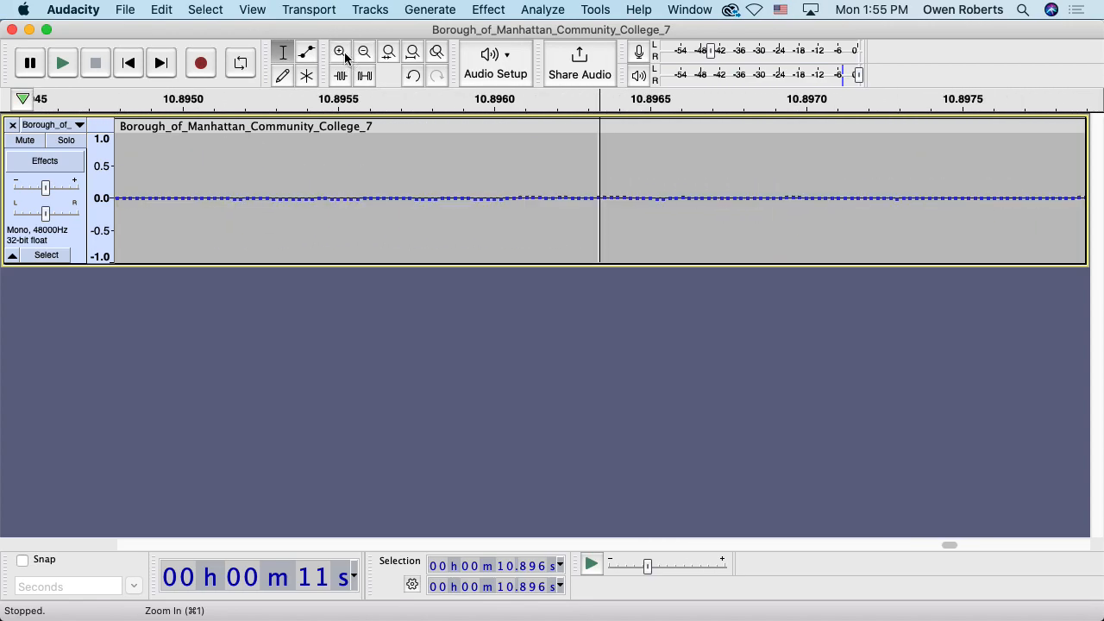
click(345, 52)
Zoom back out from the individual samples to view several seconds of the recording around the cursor
click(364, 53)
click(363, 52)
click(363, 53)
click(363, 53)
click(363, 52)
click(364, 53)
click(363, 53)
click(364, 53)
click(363, 52)
click(363, 53)
click(363, 52)
click(363, 53)
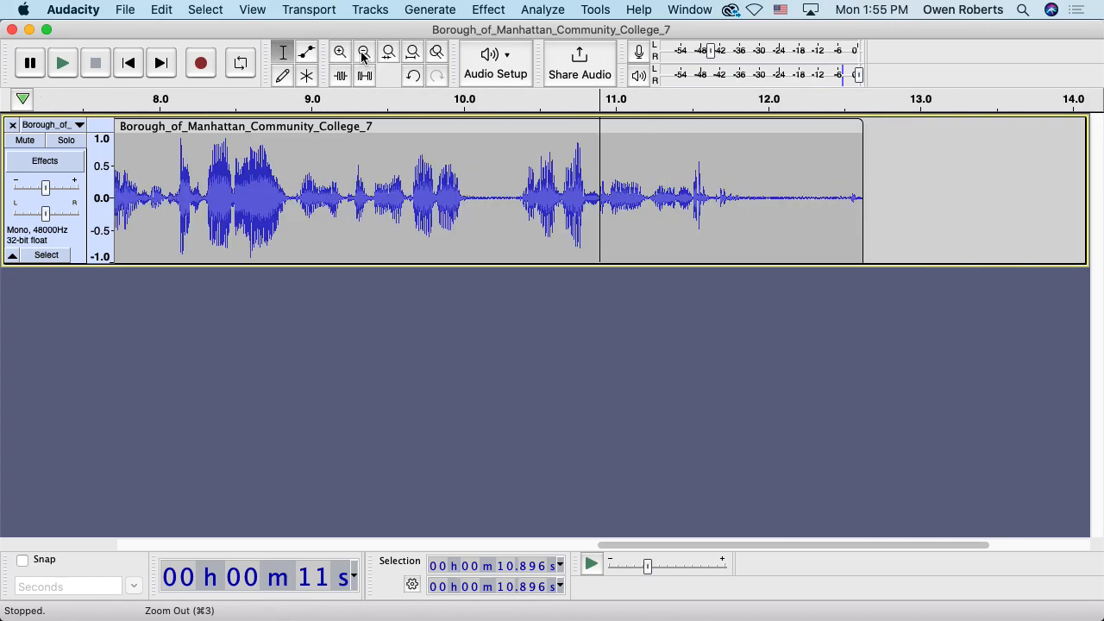
click(363, 52)
Select the audio from about 10.3 to 11.9 seconds, zoom to that selection, and fit the whole project back to the window width
click(388, 52)
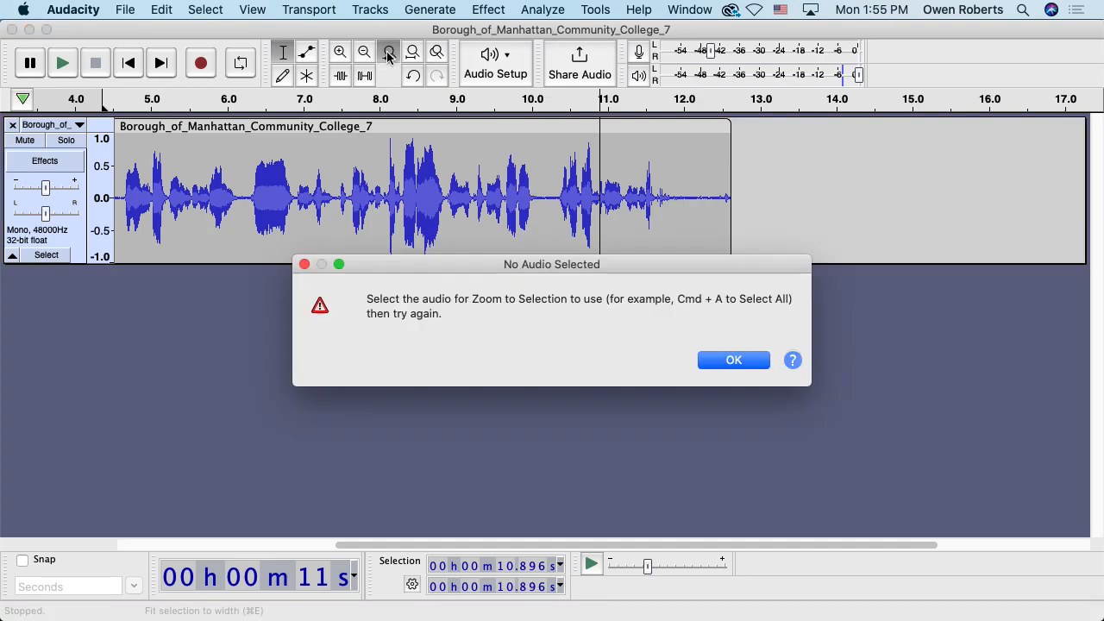
click(304, 264)
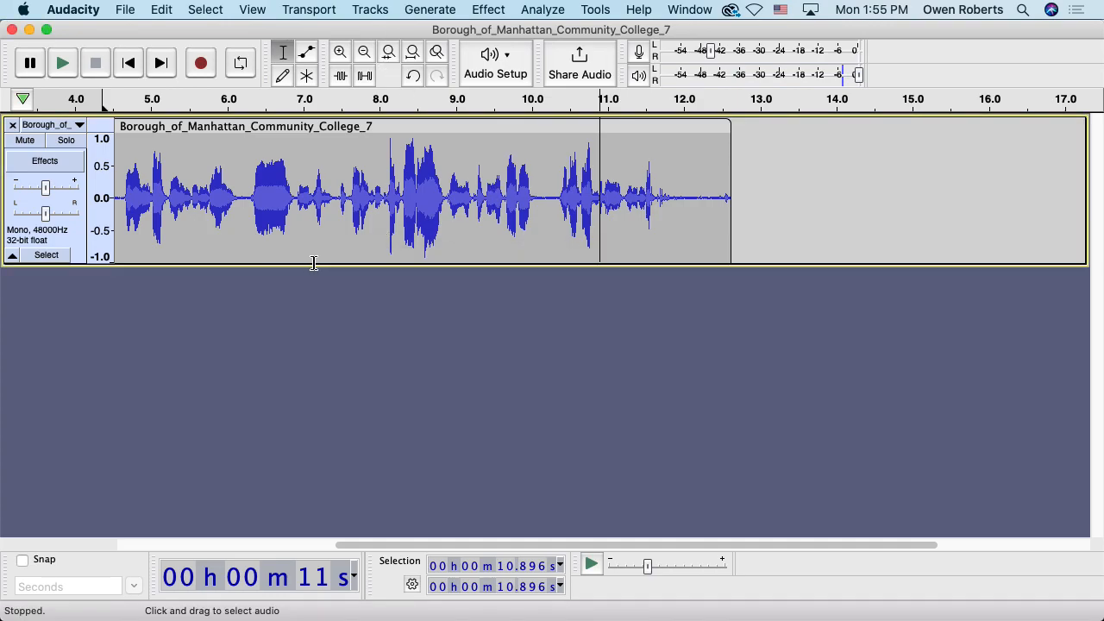
drag(554, 198, 678, 200)
click(389, 56)
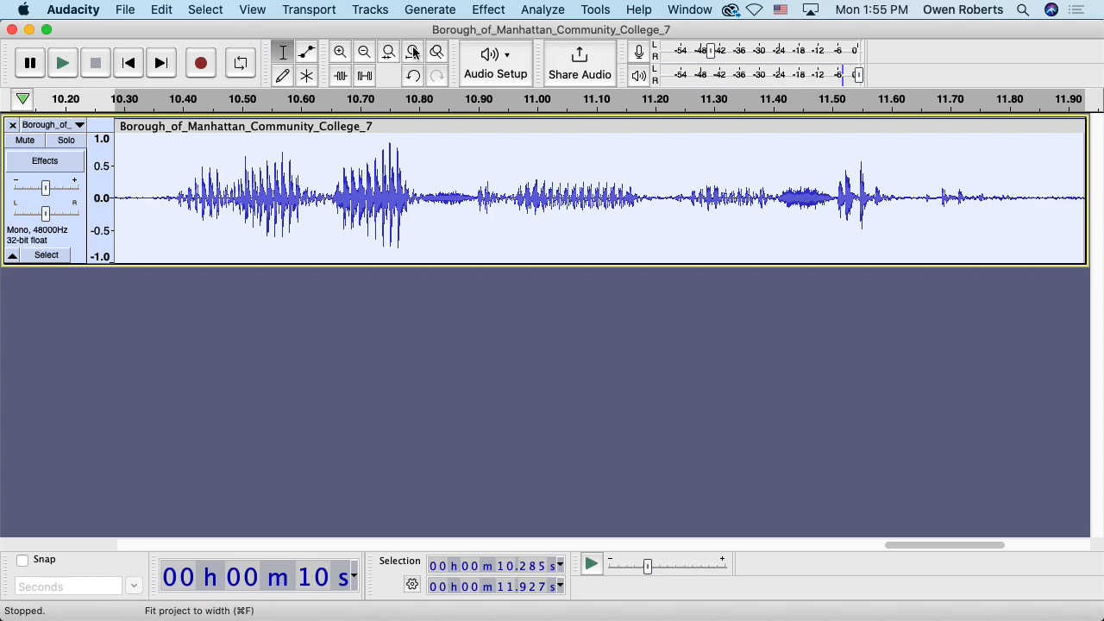
click(412, 57)
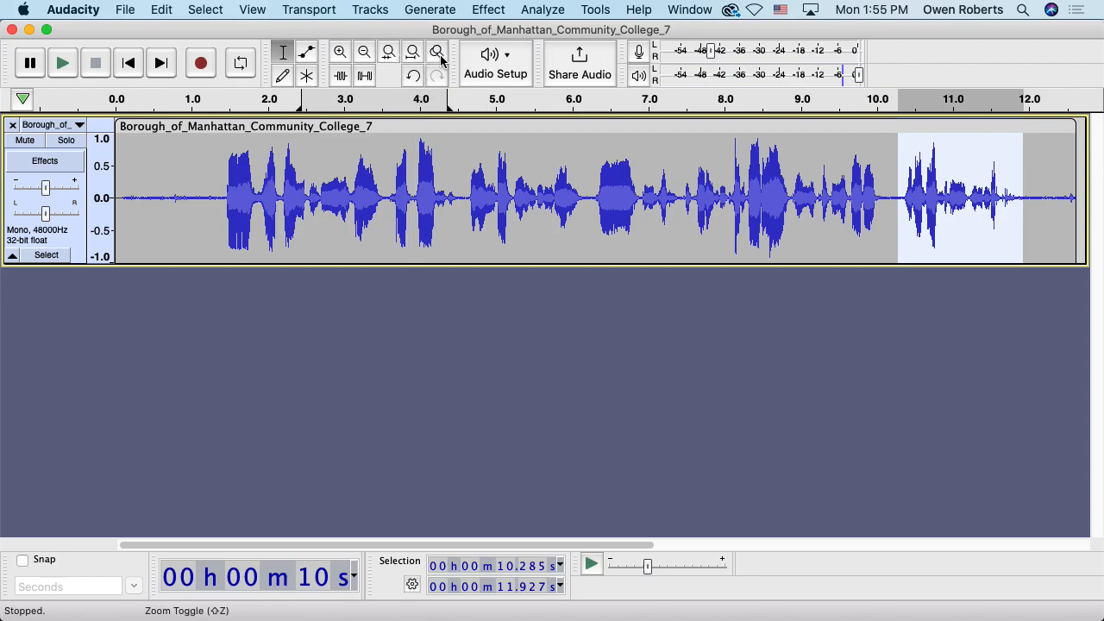
Select the audio from about 6.3 to 7.6 seconds and toggle the view between zoomed-in and overview levels
click(440, 56)
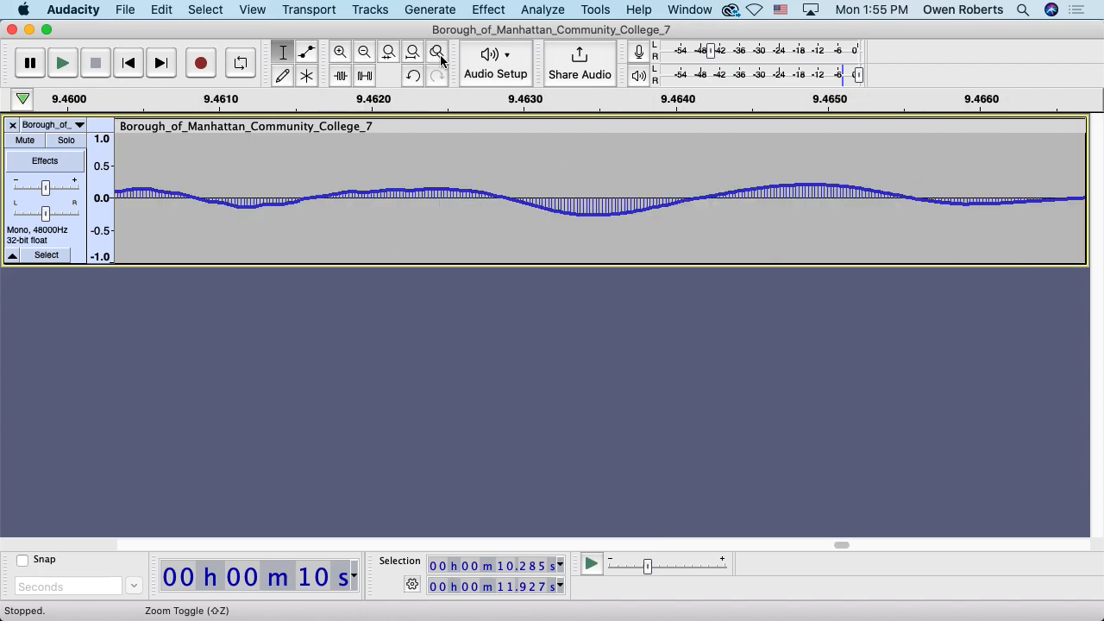
click(441, 56)
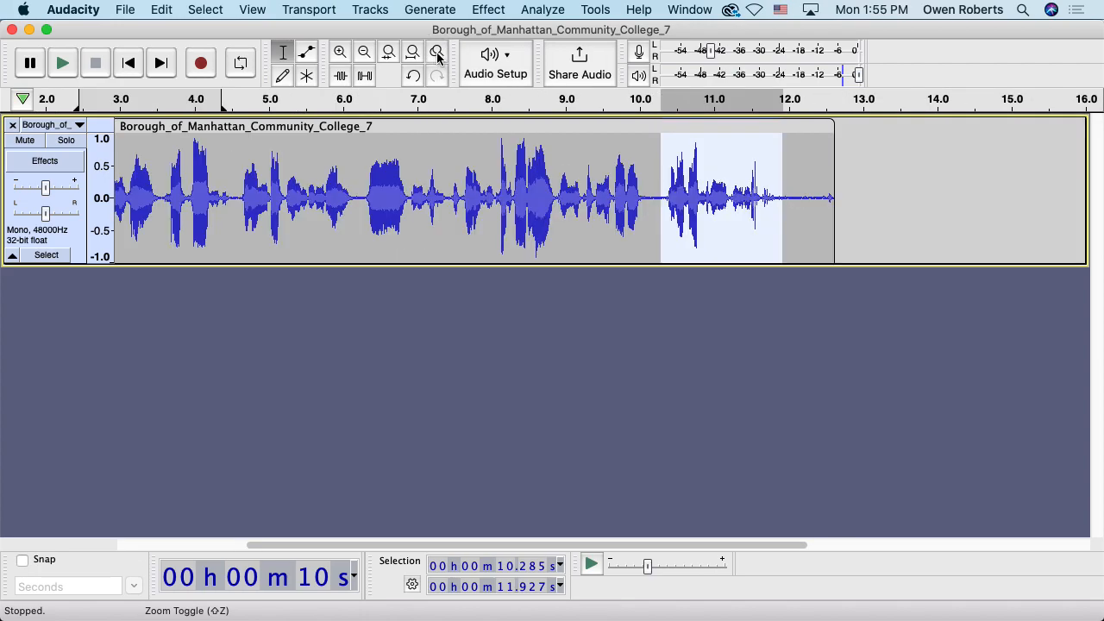
drag(364, 172, 460, 172)
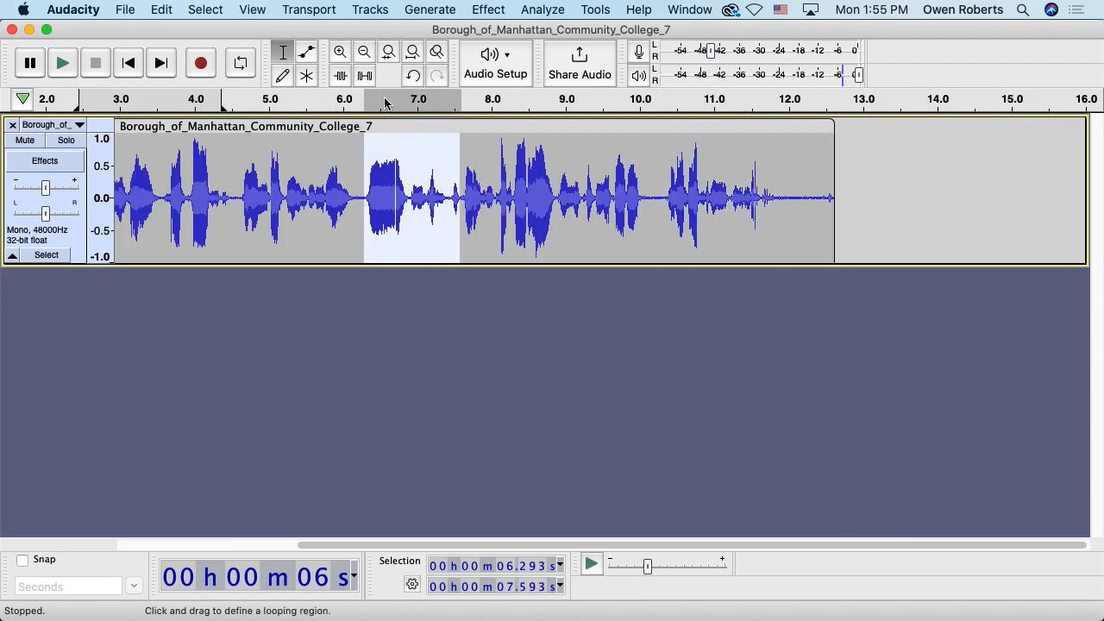
click(388, 59)
click(438, 54)
click(439, 56)
click(439, 56)
click(439, 56)
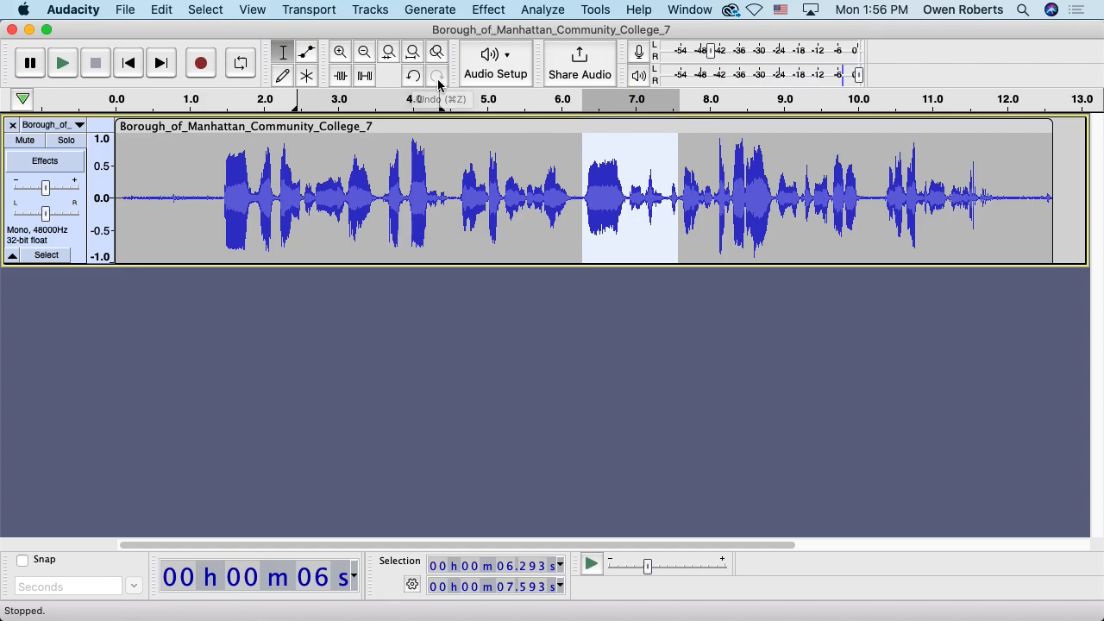
Try silencing the selected 6.3 to 7.6 second audio and the audio from about 4.5 to 6.2 seconds, undoing each change
click(366, 76)
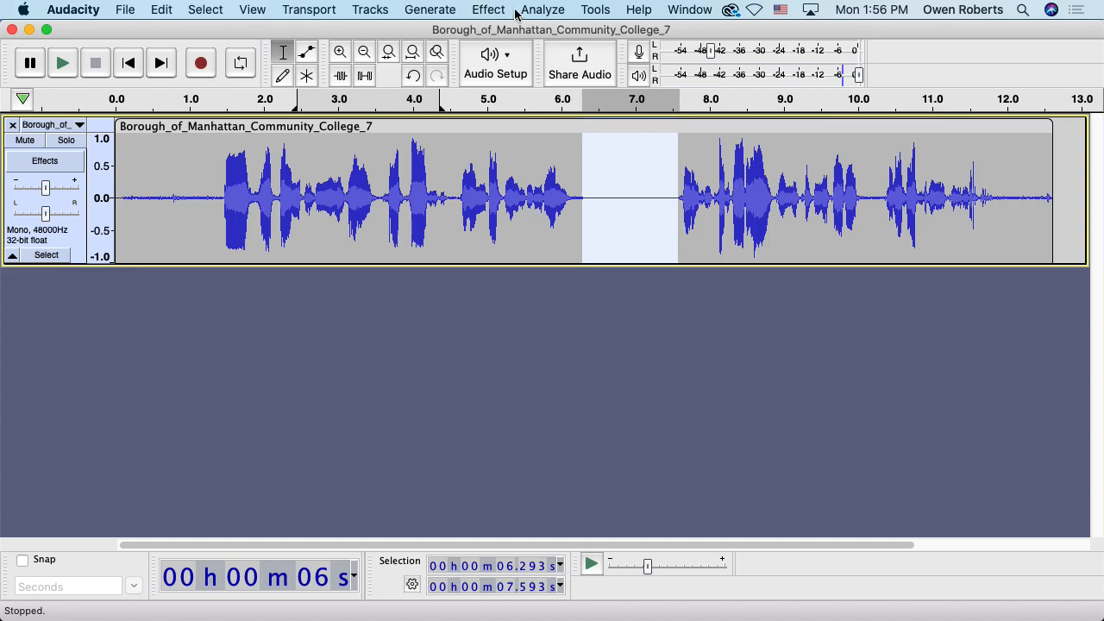
key(super+z)
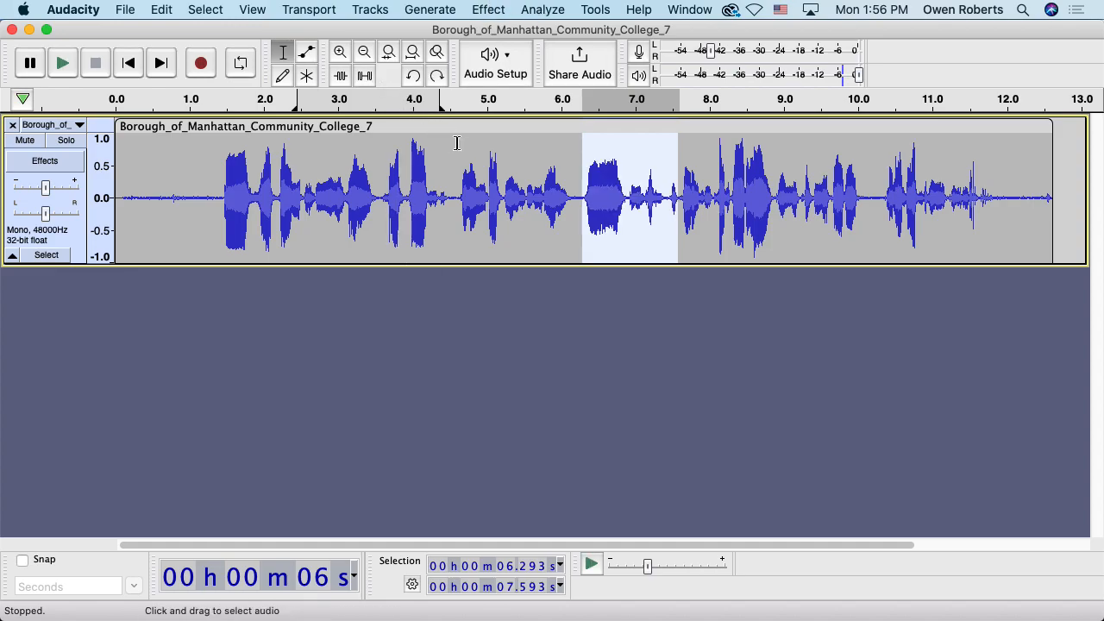
drag(453, 177, 578, 193)
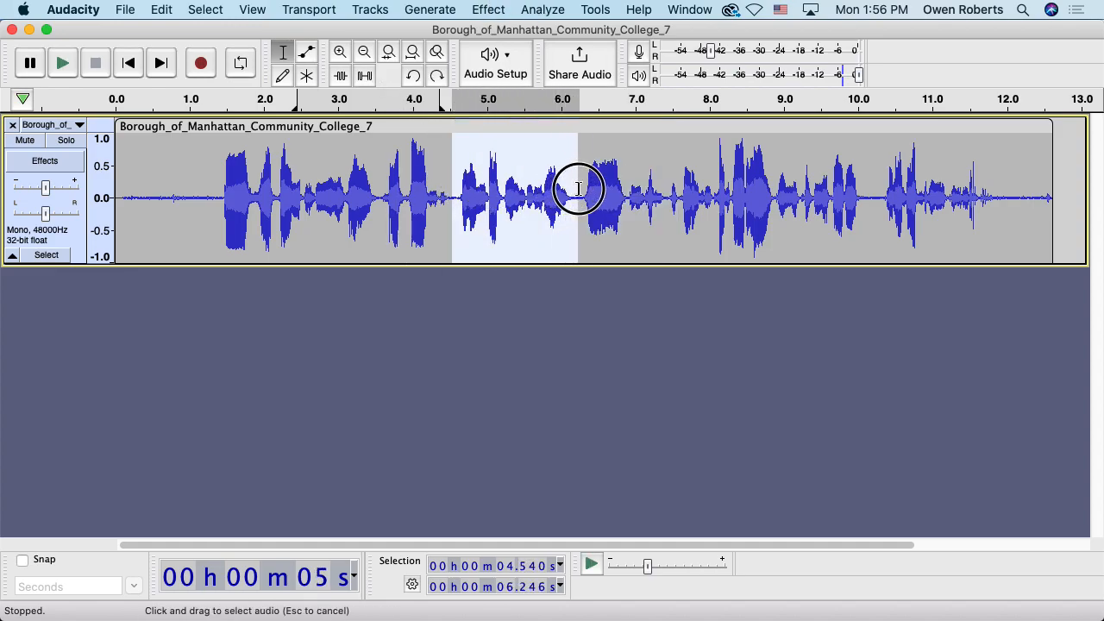
click(366, 77)
key(super+z)
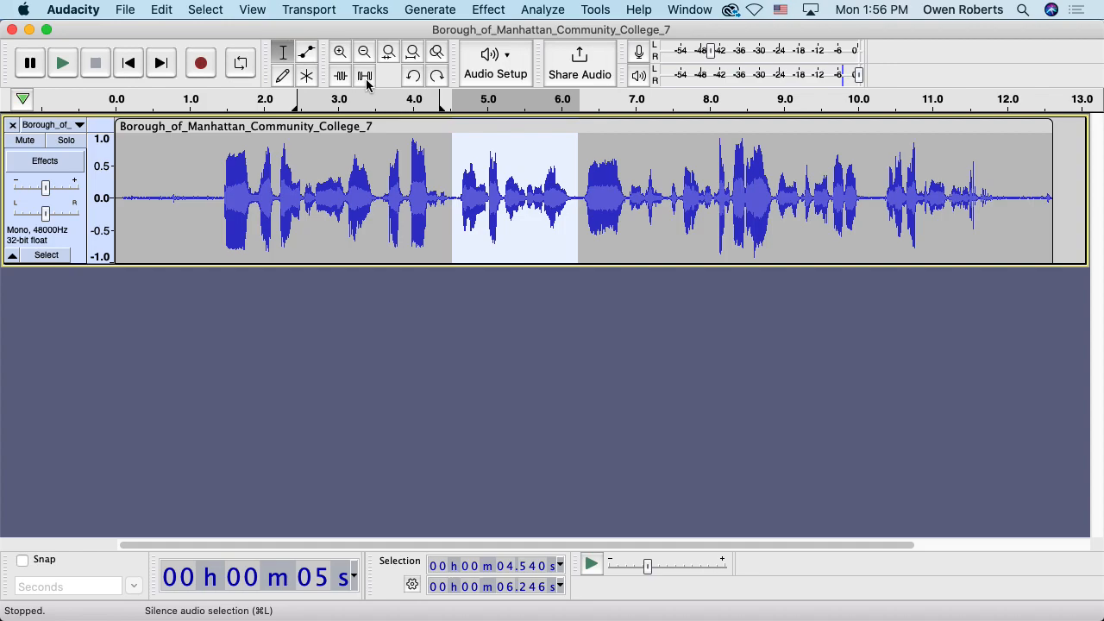
click(366, 79)
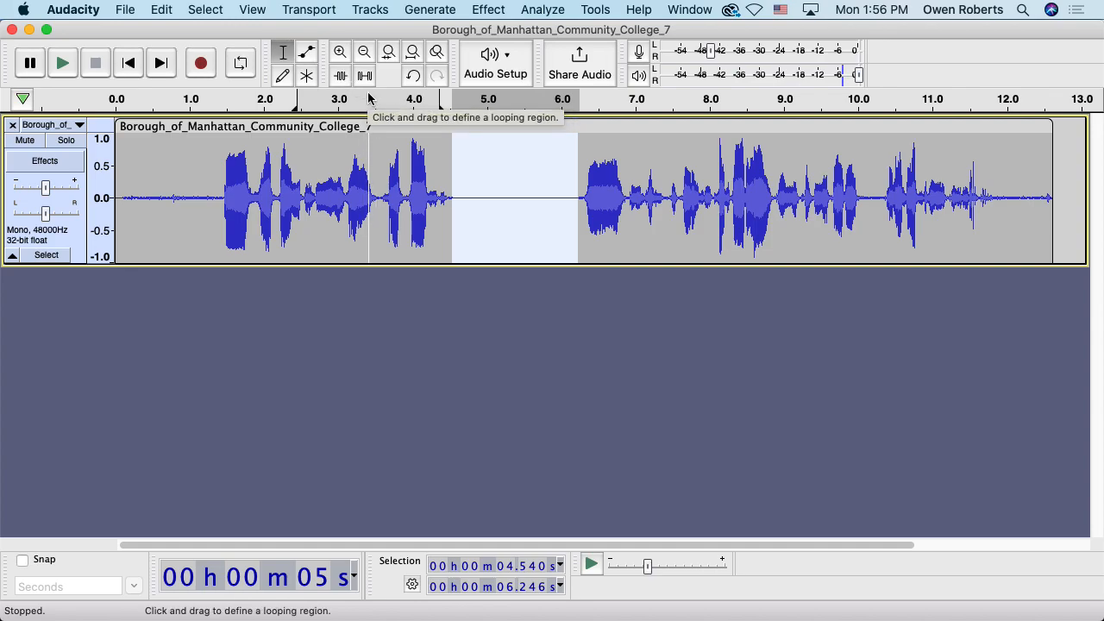
click(413, 77)
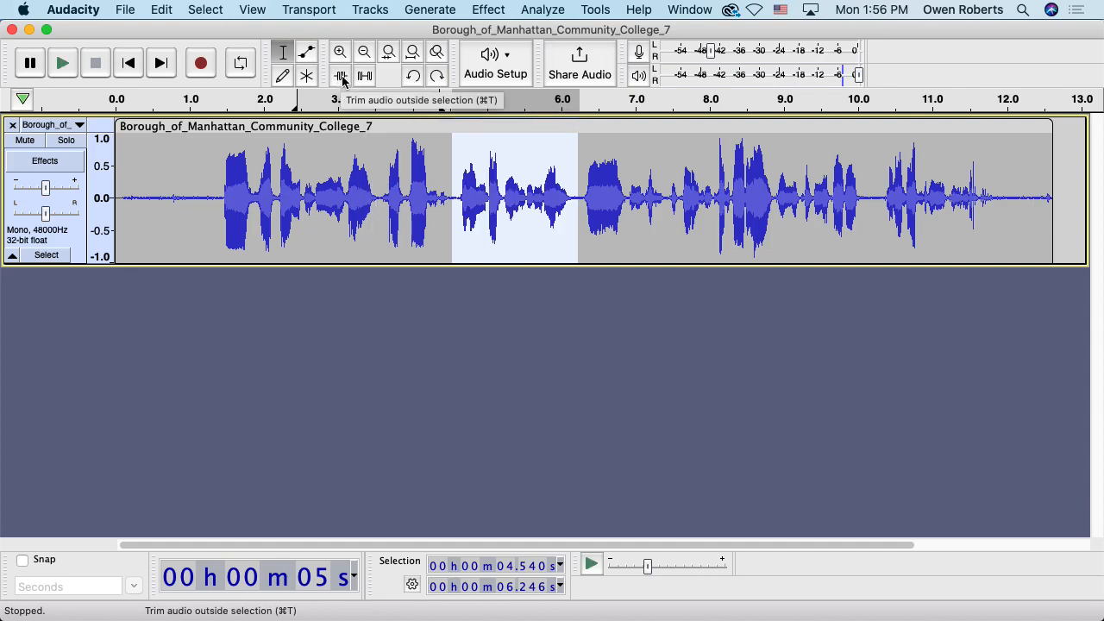
Try trimming the audio outside the 4.5 to 6.2 second selection and outside about 1.4 to 4.5 seconds, undoing each trim
click(342, 77)
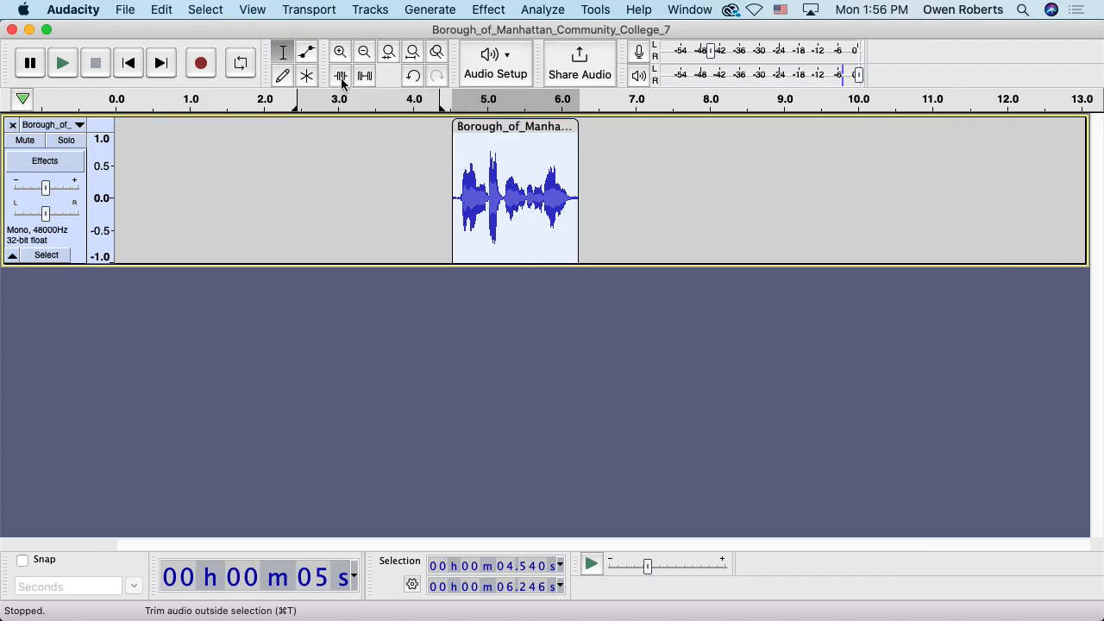
key(super+z)
drag(222, 186, 448, 203)
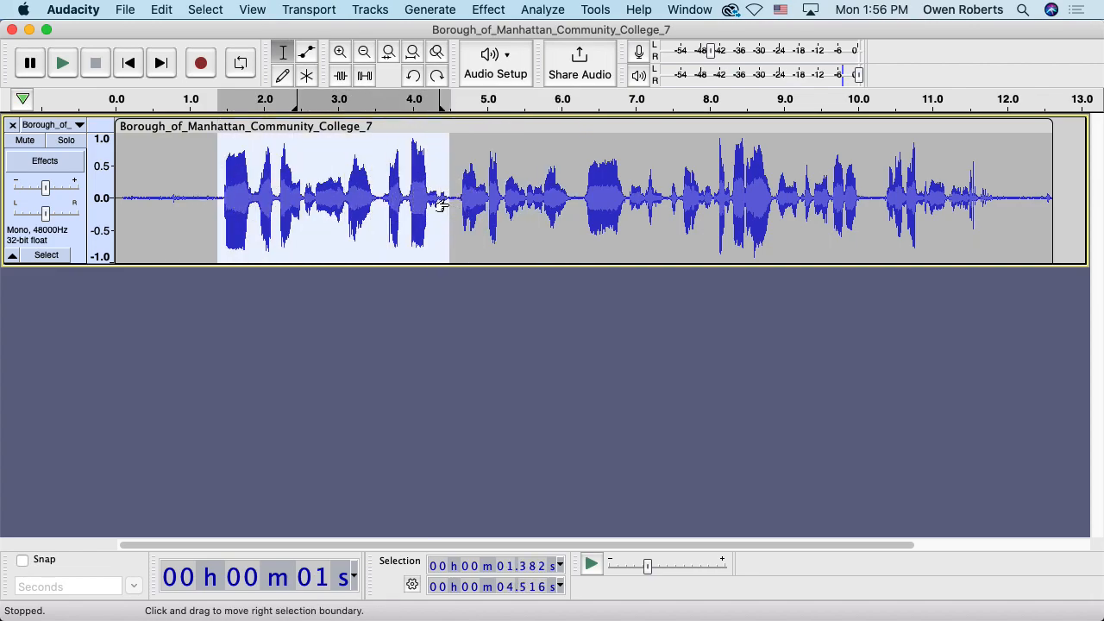
click(341, 76)
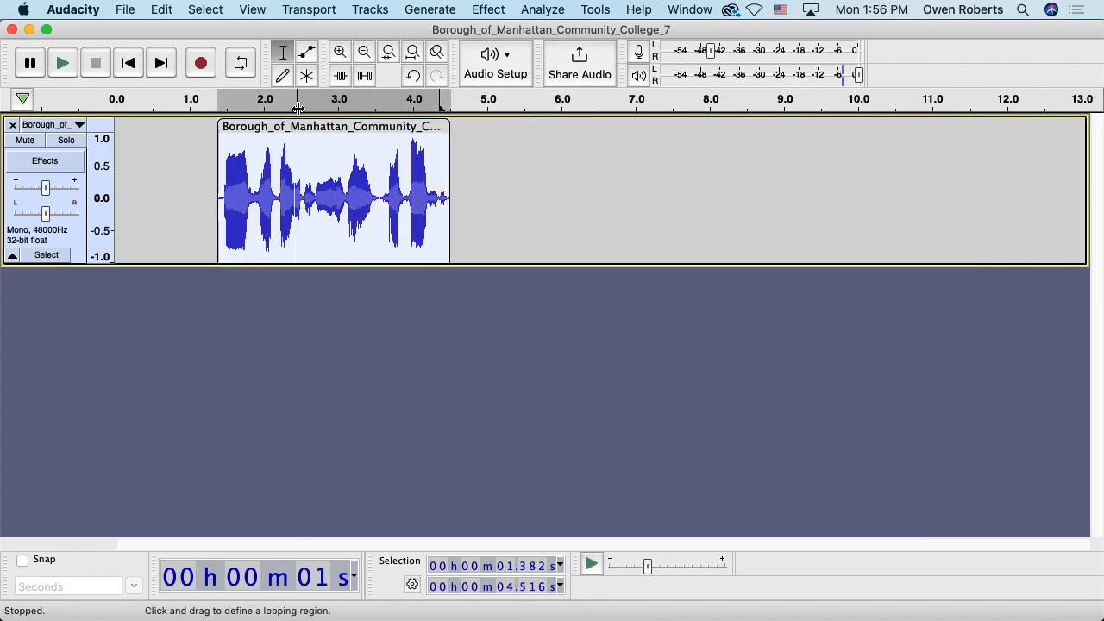
key(super+z)
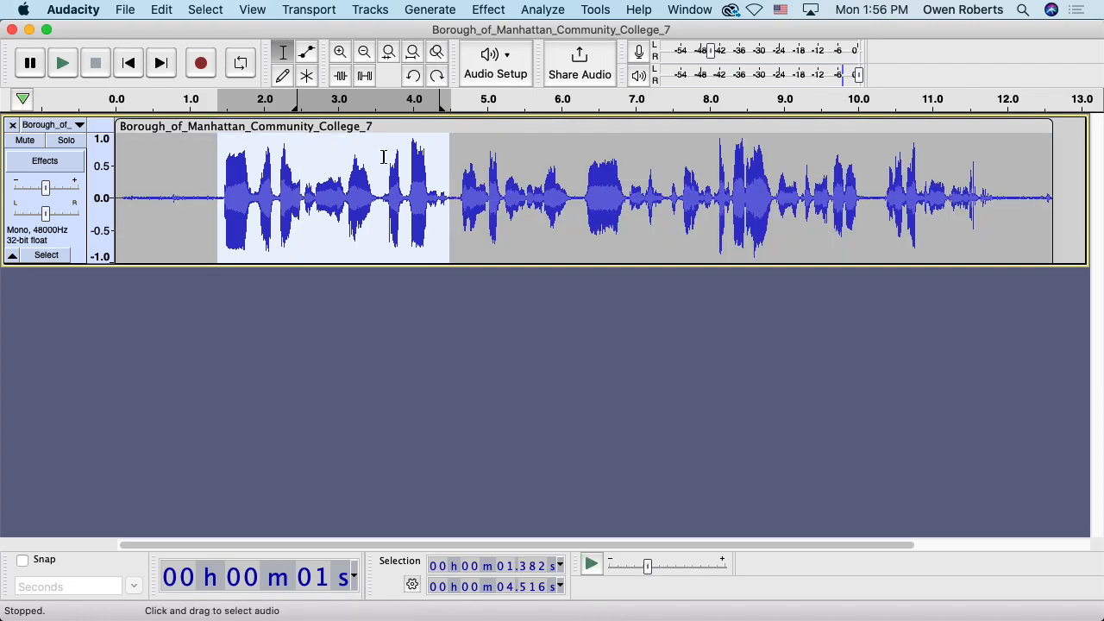
Clear the current selection, select the audio from about 1.3 to 3.6 seconds, and play it
click(384, 111)
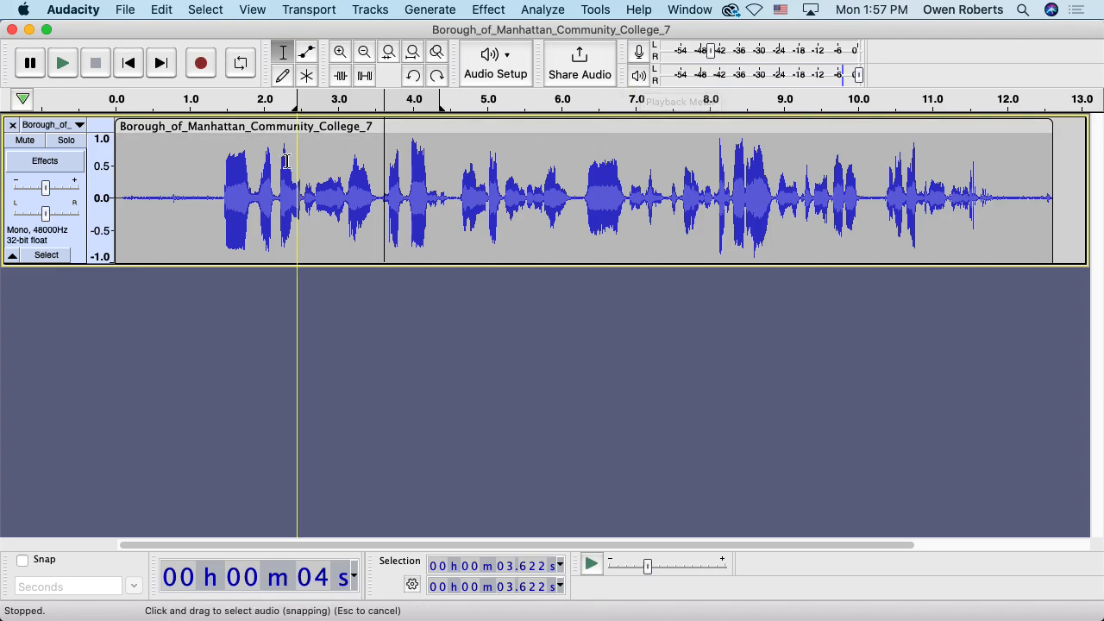
drag(215, 198, 381, 203)
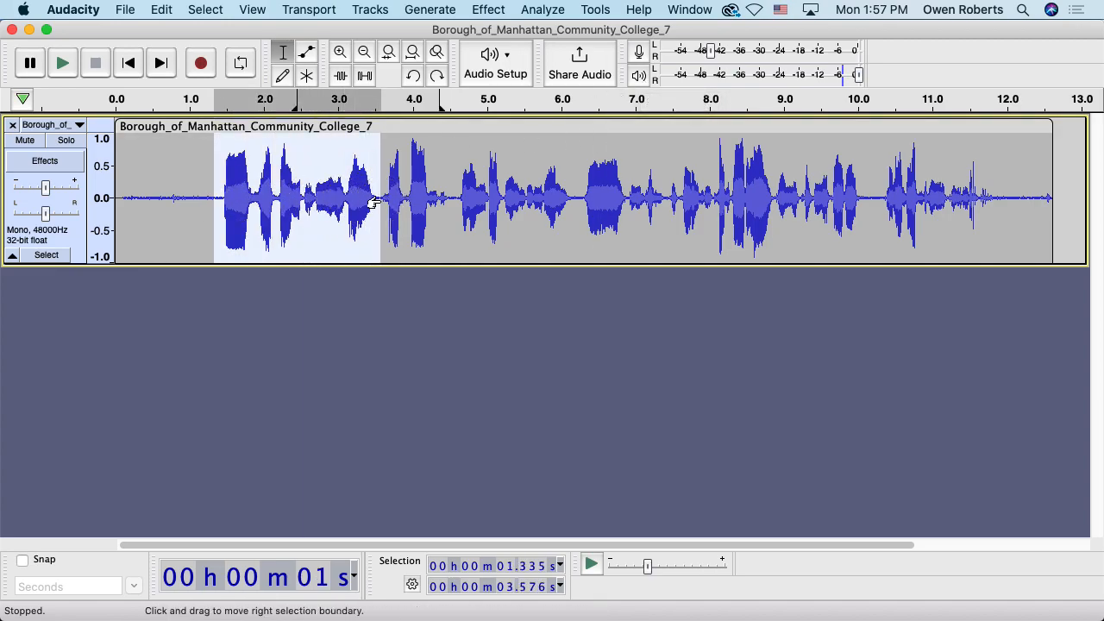
key(space)
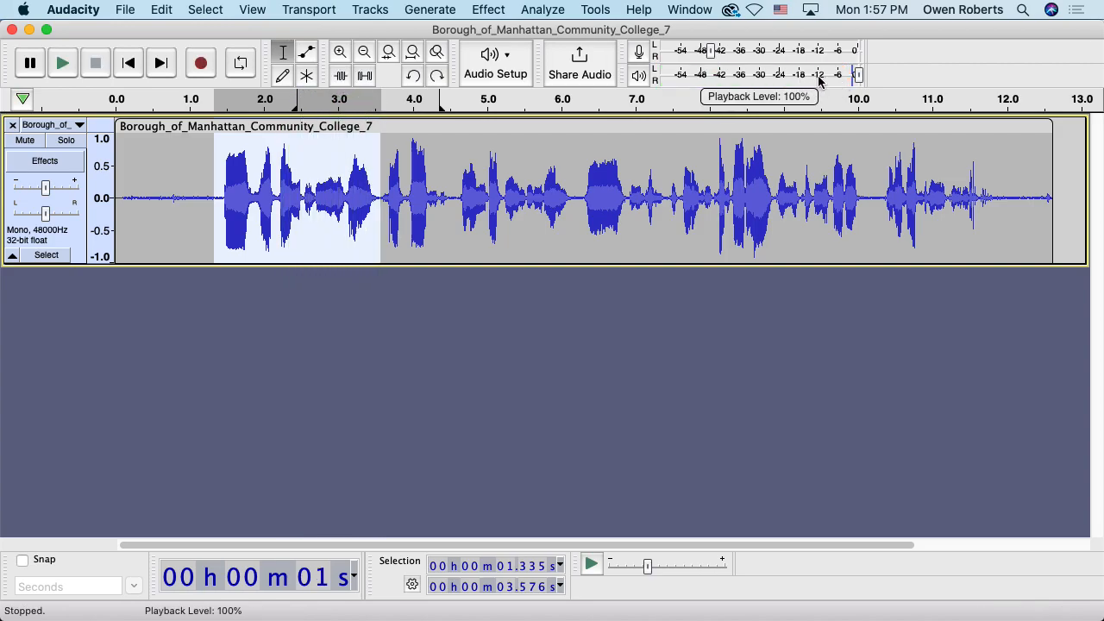
Turn looping on, set the loop region to about 1.3 to 3.6 seconds, and listen to it before stopping playback
click(241, 63)
drag(300, 98, 216, 95)
drag(433, 99, 375, 98)
drag(160, 106, 216, 105)
click(57, 65)
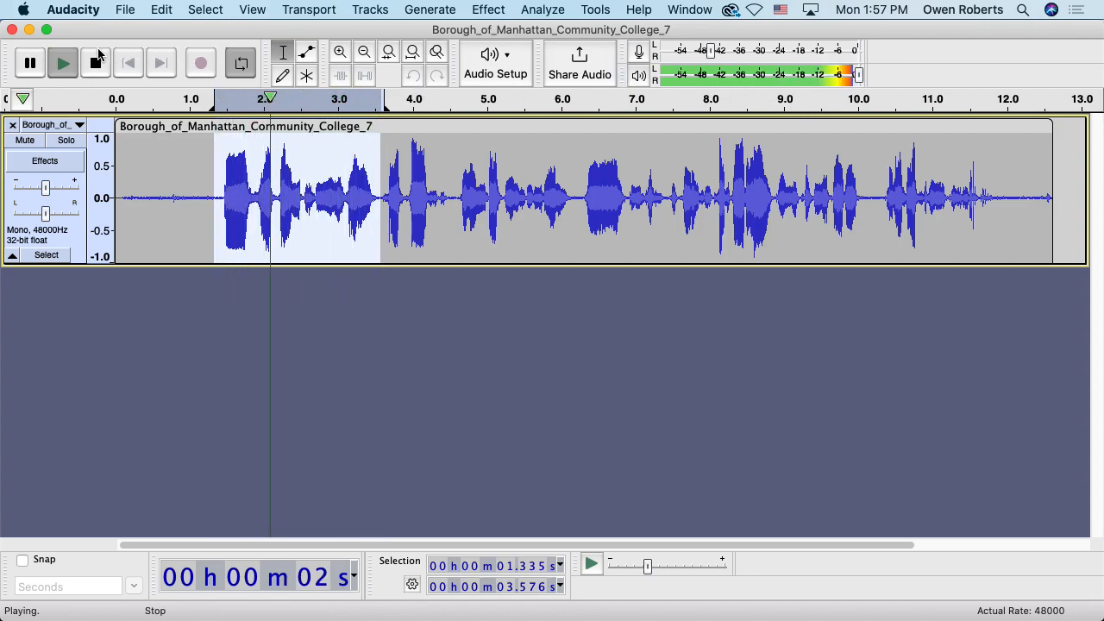
key(space)
Examine the playback level slider, the track's gain slider and the playback meter without altering their settings
mouse_move(859, 77)
mouse_down()
mouse_move(802, 74)
mouse_move(869, 82)
mouse_up()
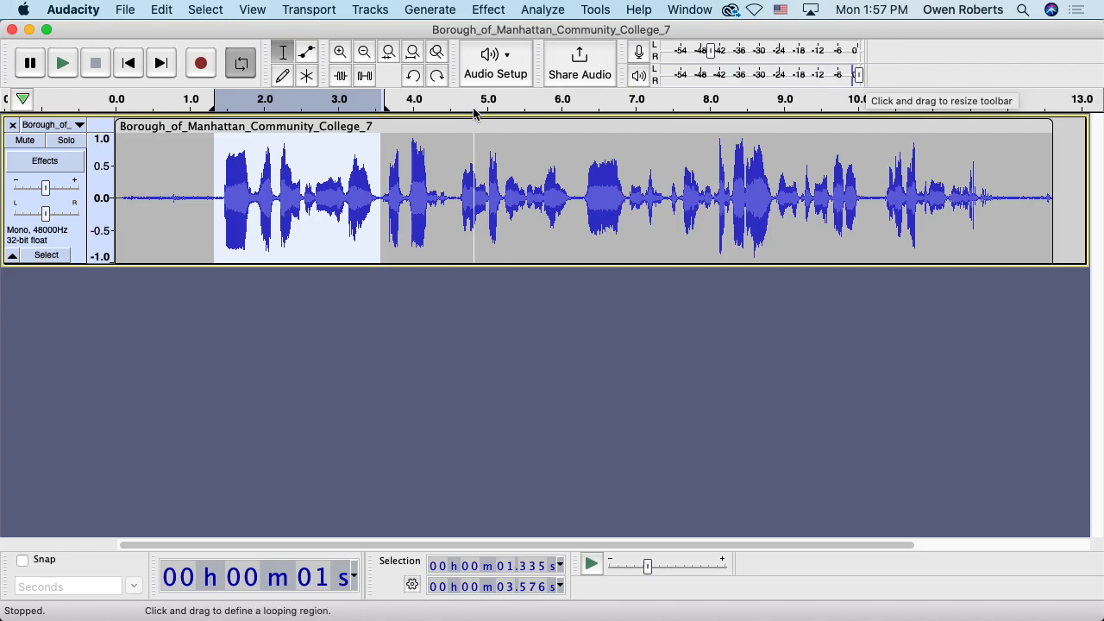
mouse_move(47, 194)
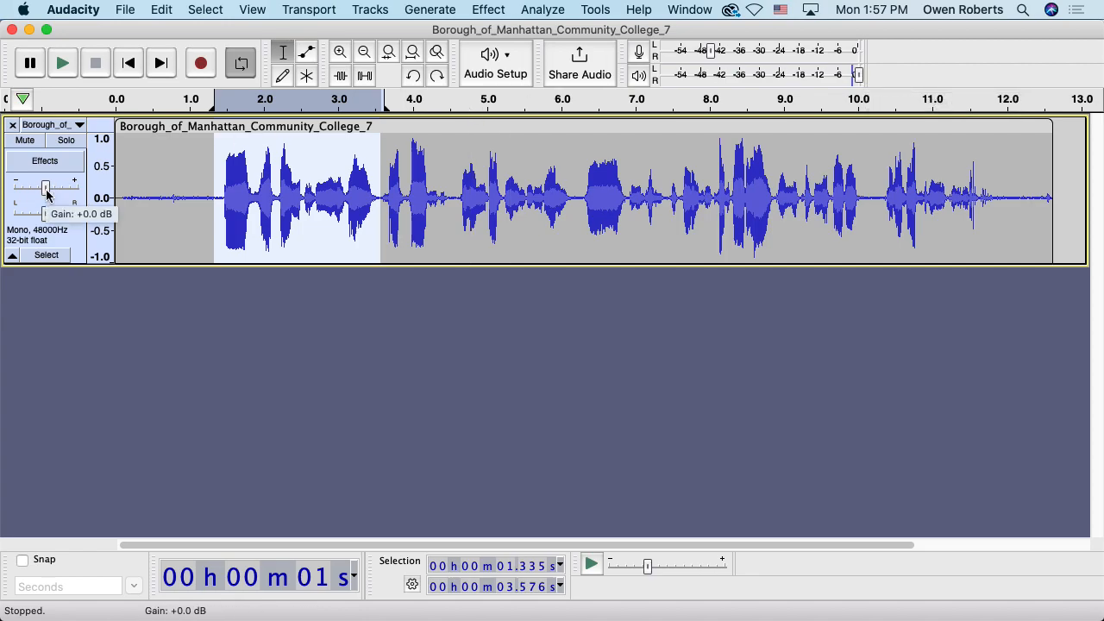
mouse_move(48, 194)
mouse_down()
mouse_move(94, 186)
mouse_move(13, 188)
mouse_move(91, 189)
mouse_move(24, 197)
mouse_move(48, 189)
mouse_move(12, 187)
mouse_move(45, 191)
mouse_up()
mouse_move(76, 186)
mouse_move(858, 75)
mouse_down()
mouse_move(818, 75)
mouse_move(877, 80)
mouse_up()
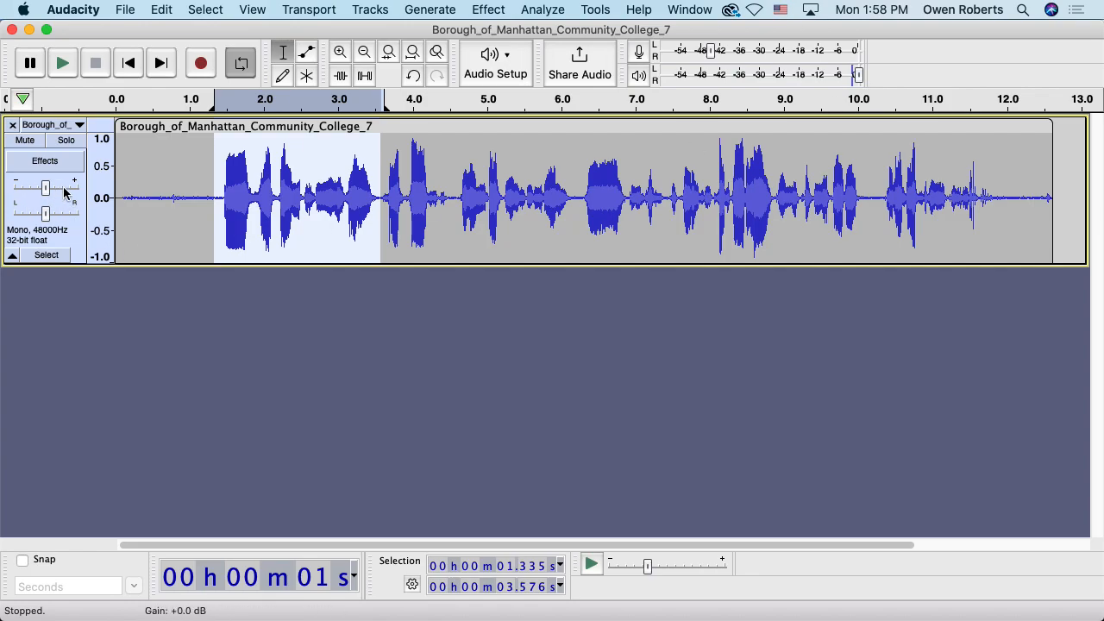
click(640, 76)
click(640, 80)
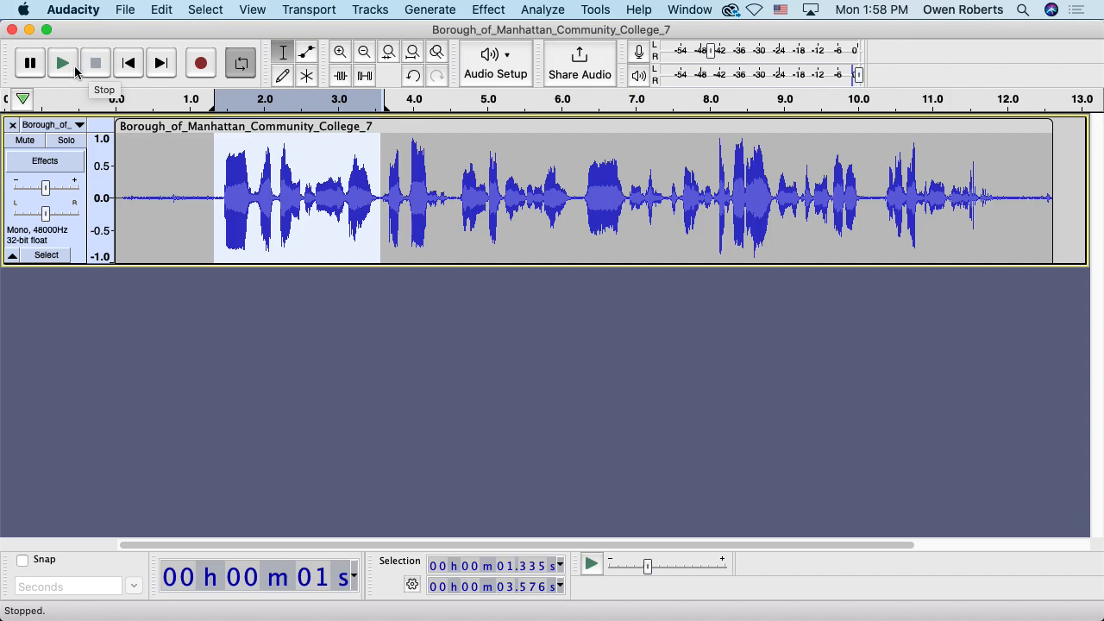
Place the cursor at about 0.6 seconds and try the Instrument 2 and Instrument 3 wave colors on the track
click(160, 240)
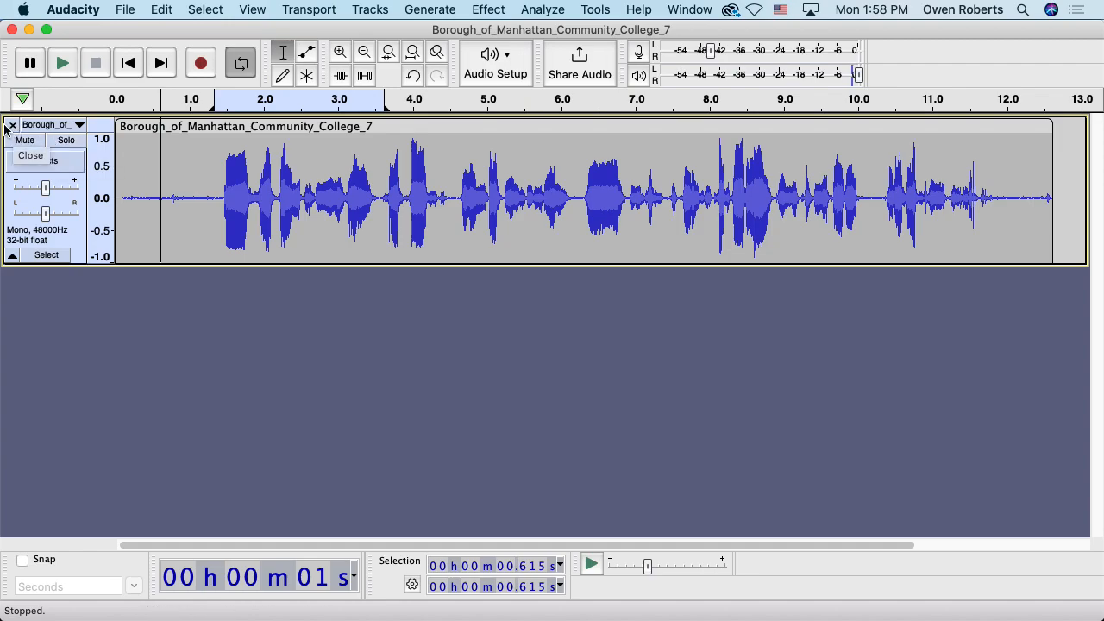
click(56, 127)
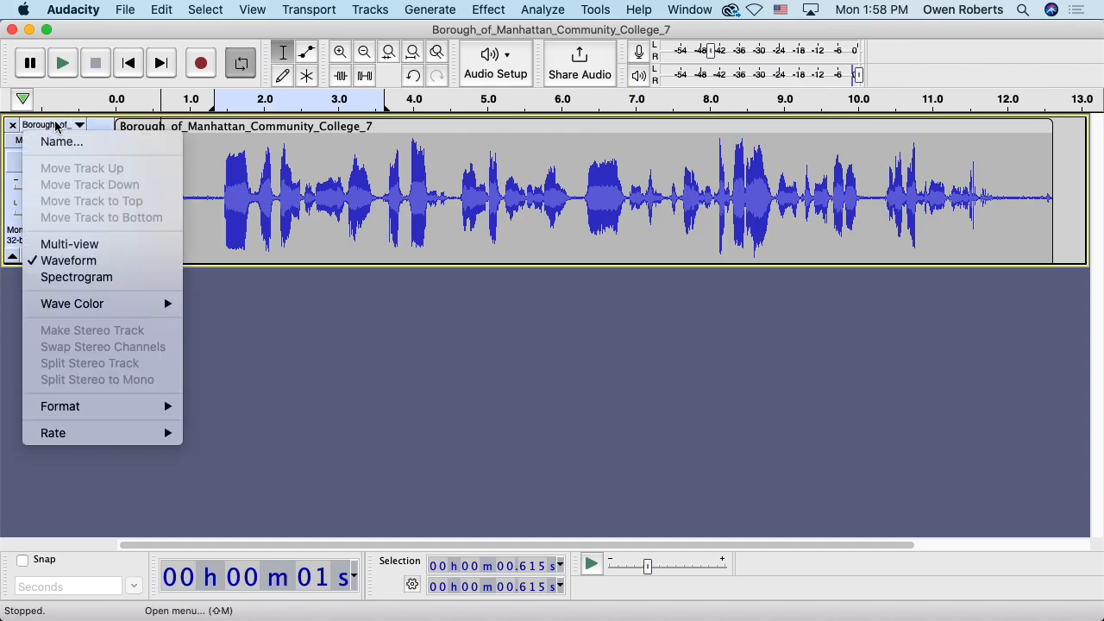
mouse_move(101, 304)
click(226, 320)
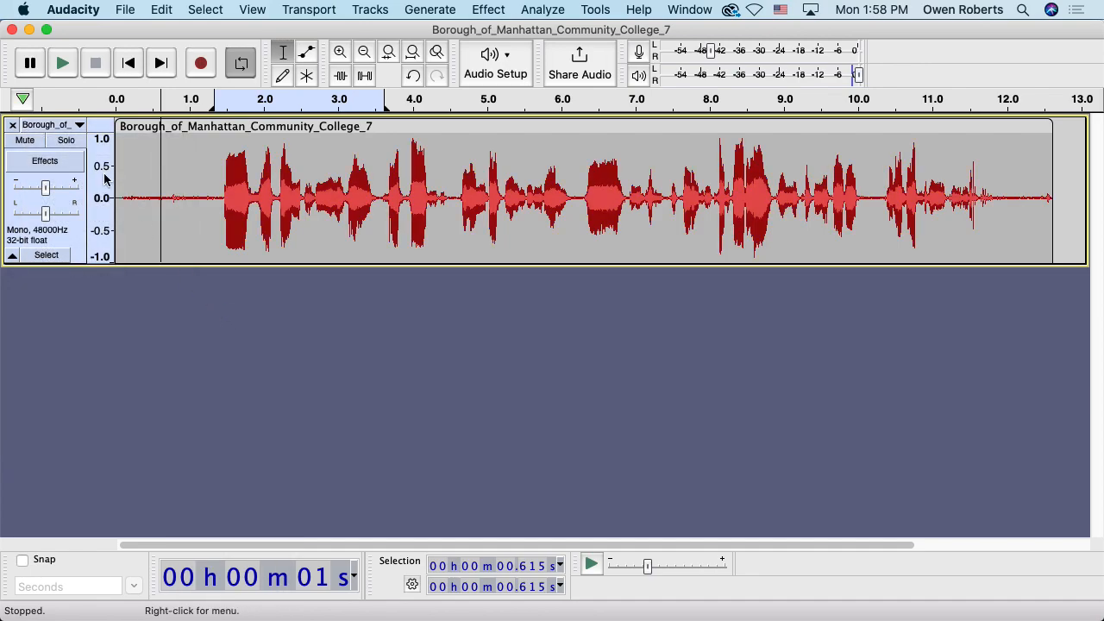
click(50, 125)
mouse_move(138, 308)
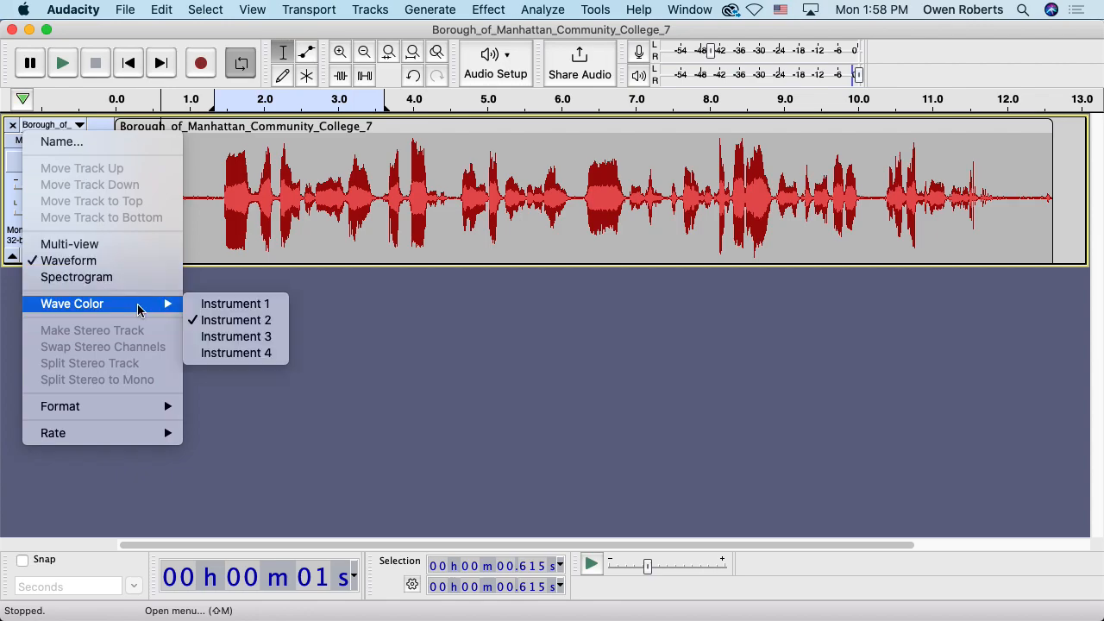
click(236, 353)
Set the track's wave color to Instrument 4
click(50, 125)
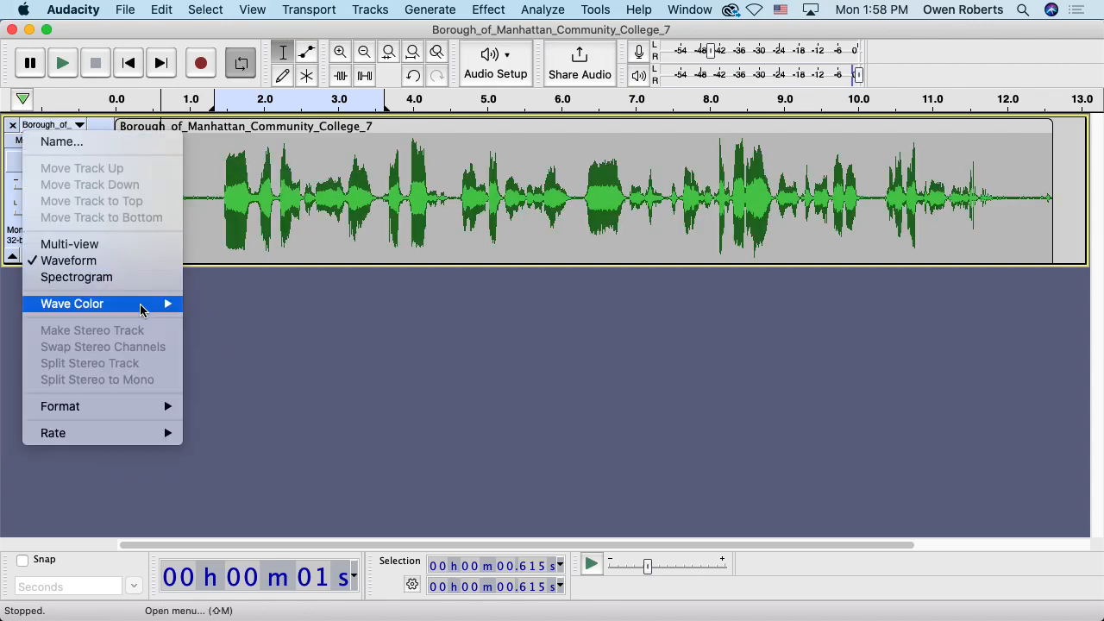
mouse_move(138, 304)
click(249, 353)
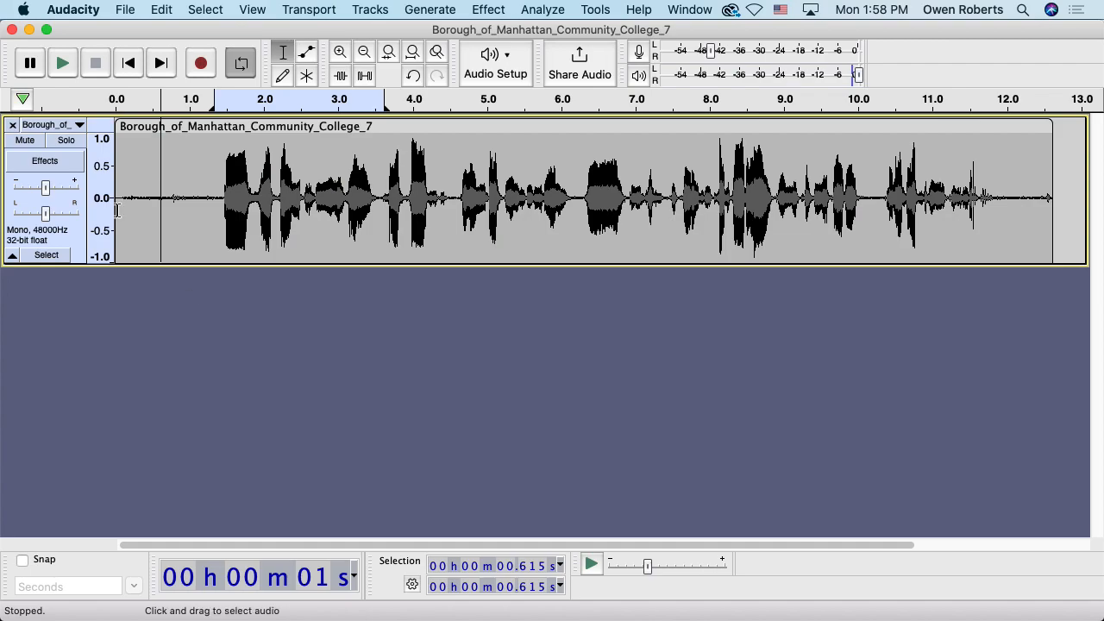
Set the track's wave color to Instrument 1
click(68, 125)
mouse_move(166, 306)
click(227, 304)
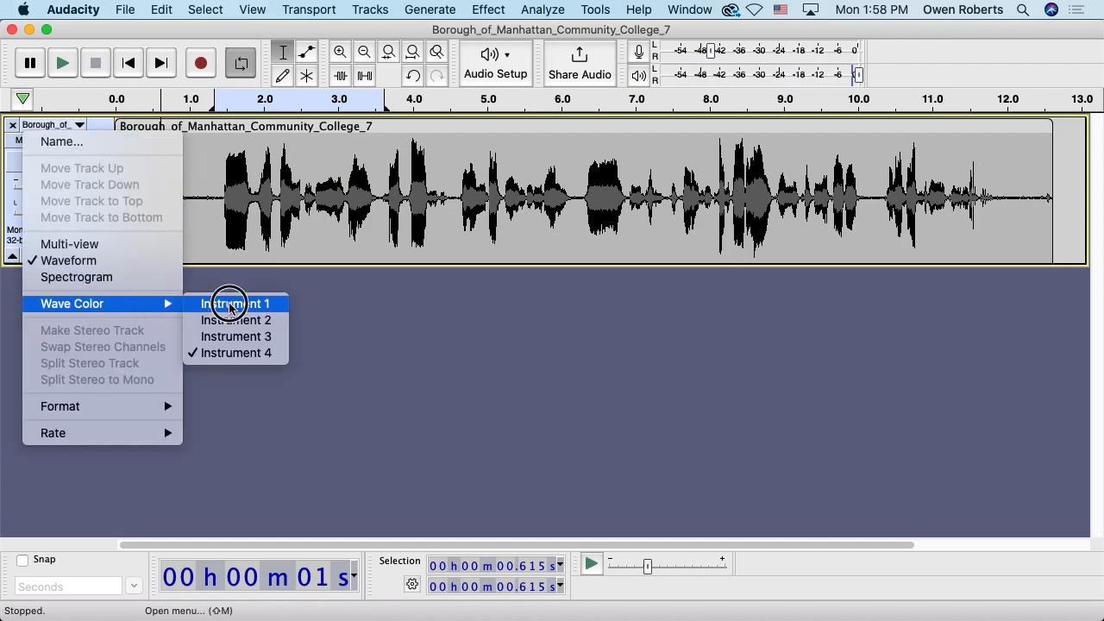
Display the track as a spectrogram and return it to the waveform view
click(70, 126)
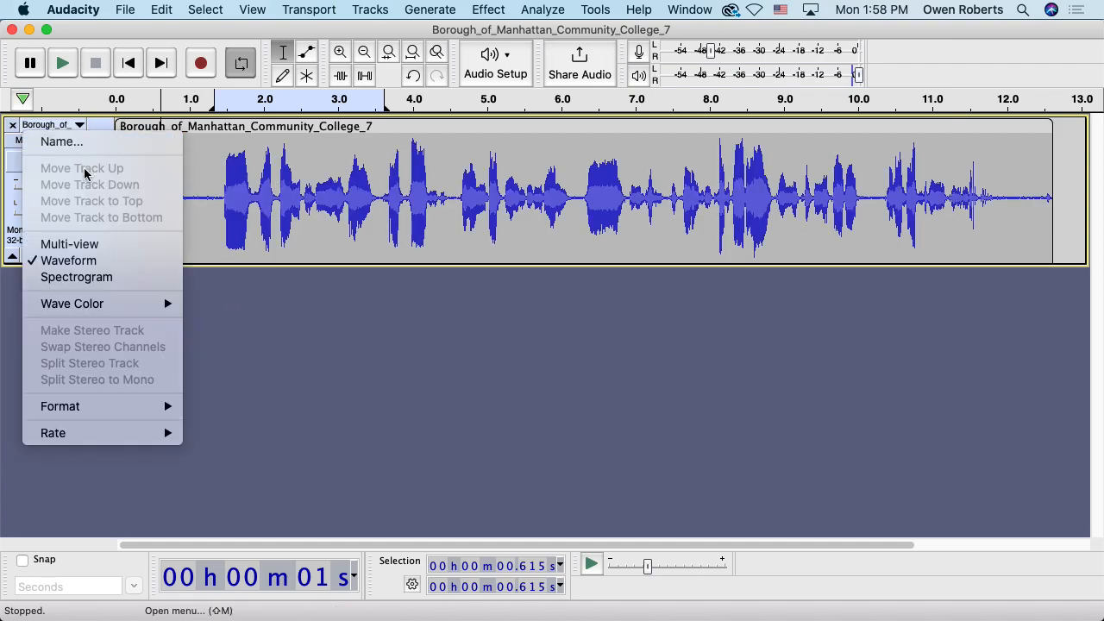
click(91, 277)
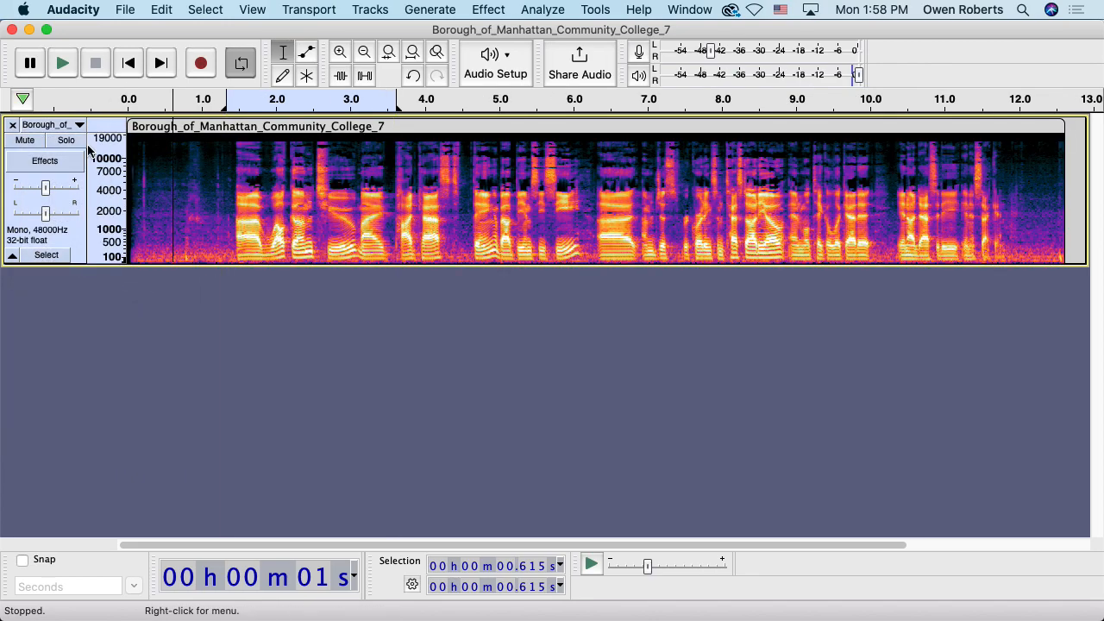
click(42, 125)
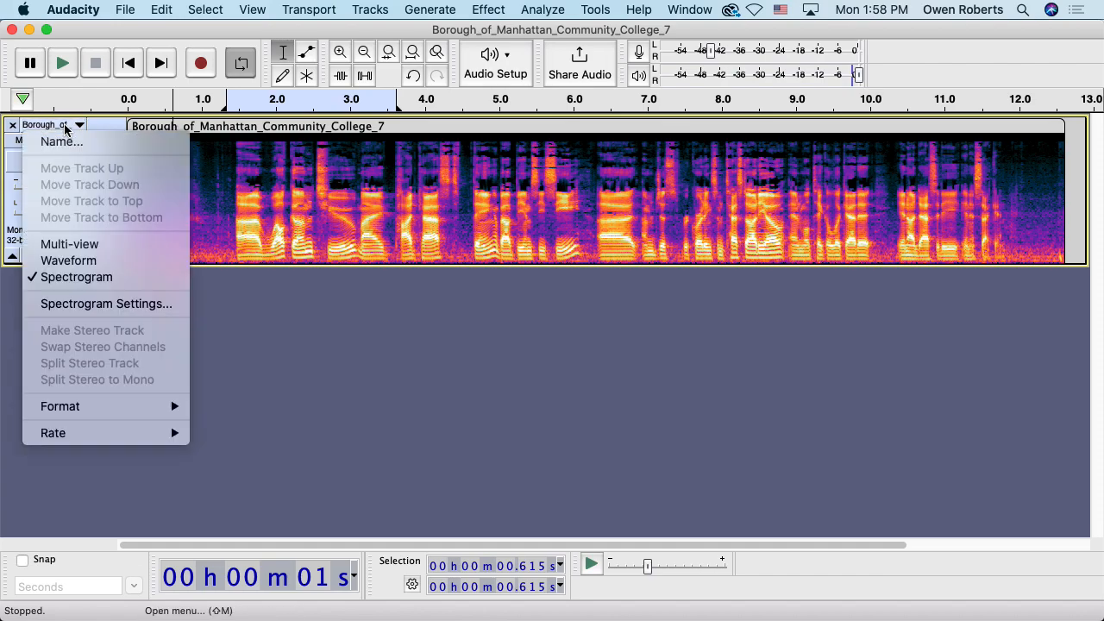
click(72, 263)
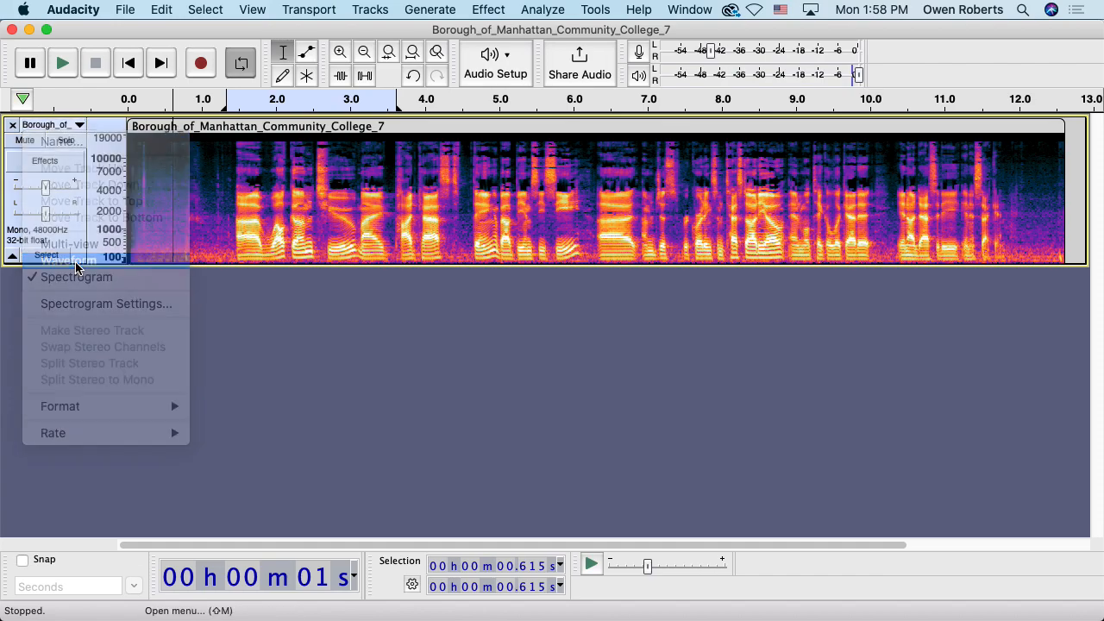
Try the track's multi-view display, switch between its waveform and spectrogram views, and return to the waveform alone
click(52, 125)
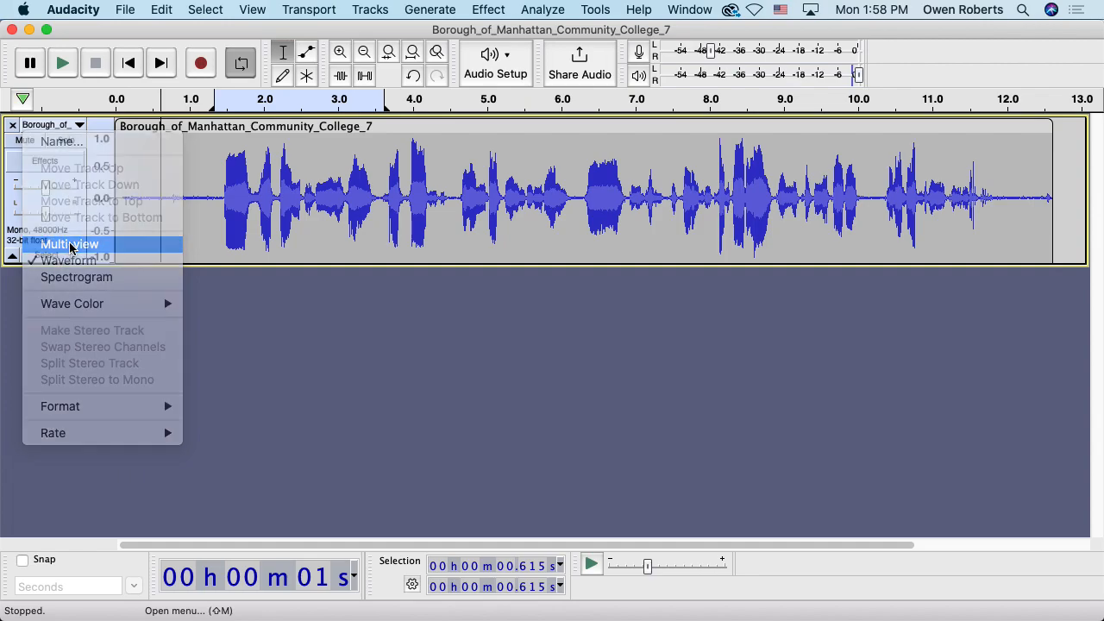
click(69, 244)
click(74, 125)
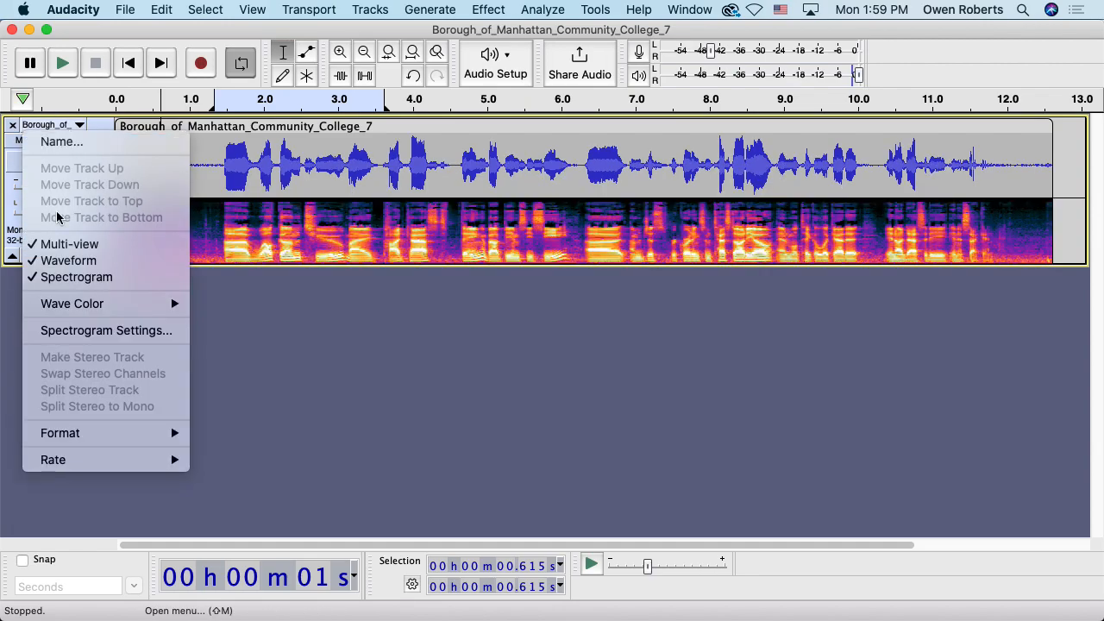
click(78, 263)
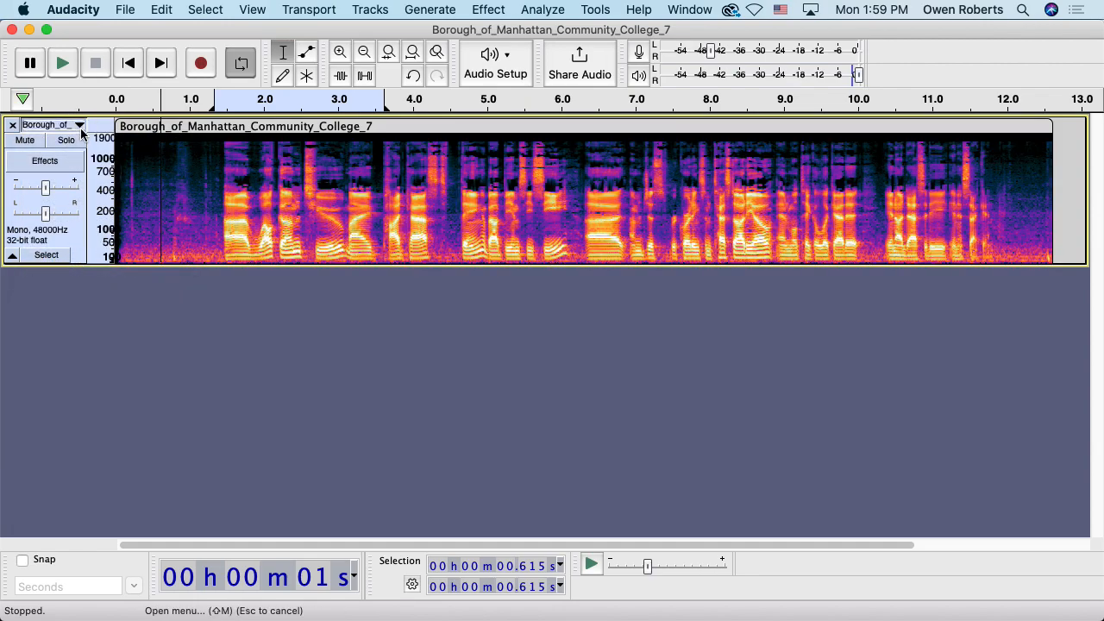
click(51, 125)
click(75, 260)
click(67, 126)
click(54, 260)
click(60, 126)
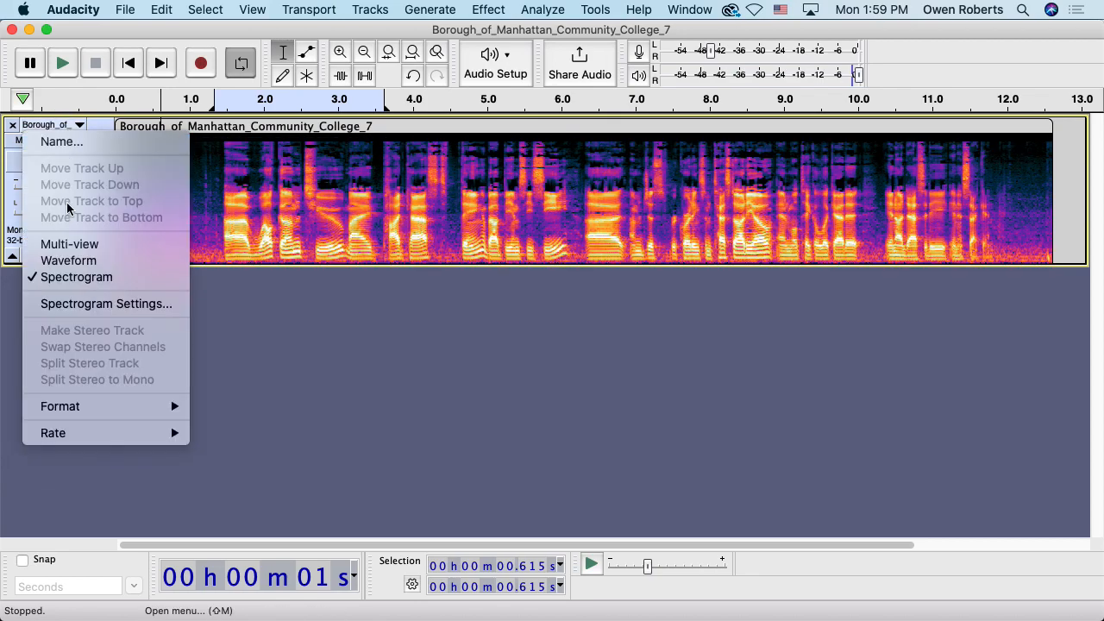
click(64, 279)
click(69, 128)
click(86, 259)
Examine the track's sample format and sample rate options without changing them
click(72, 127)
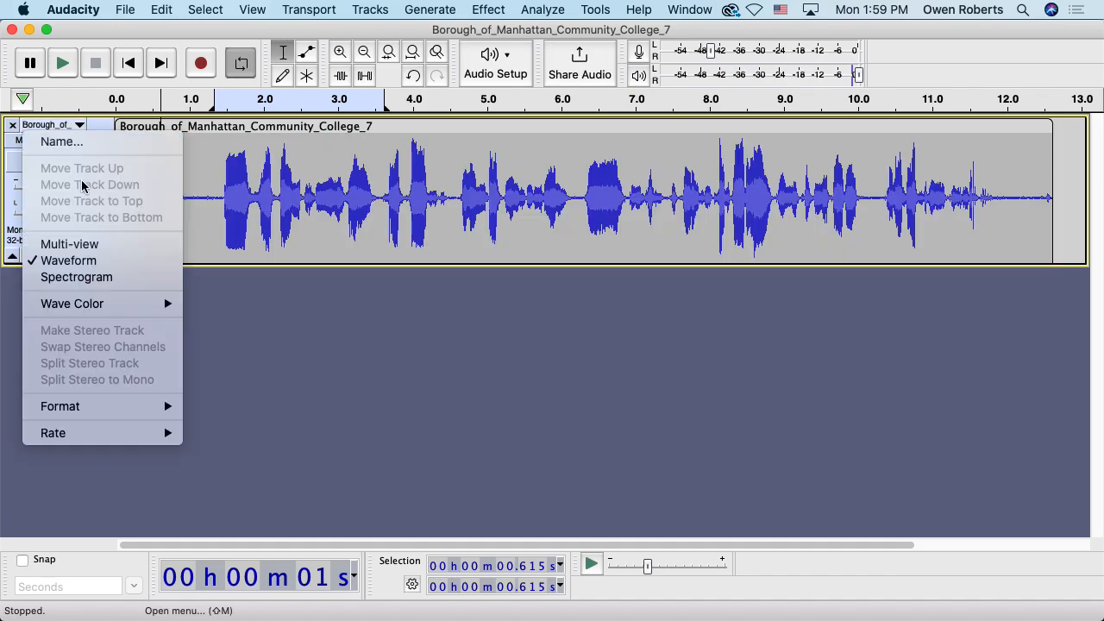
mouse_move(101, 408)
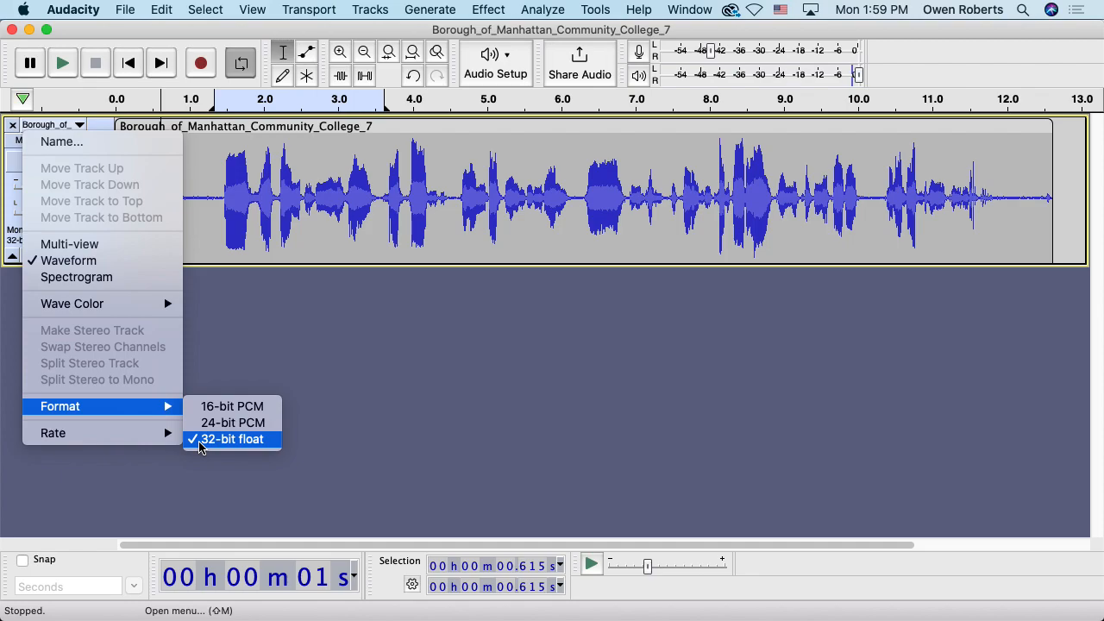
mouse_move(88, 437)
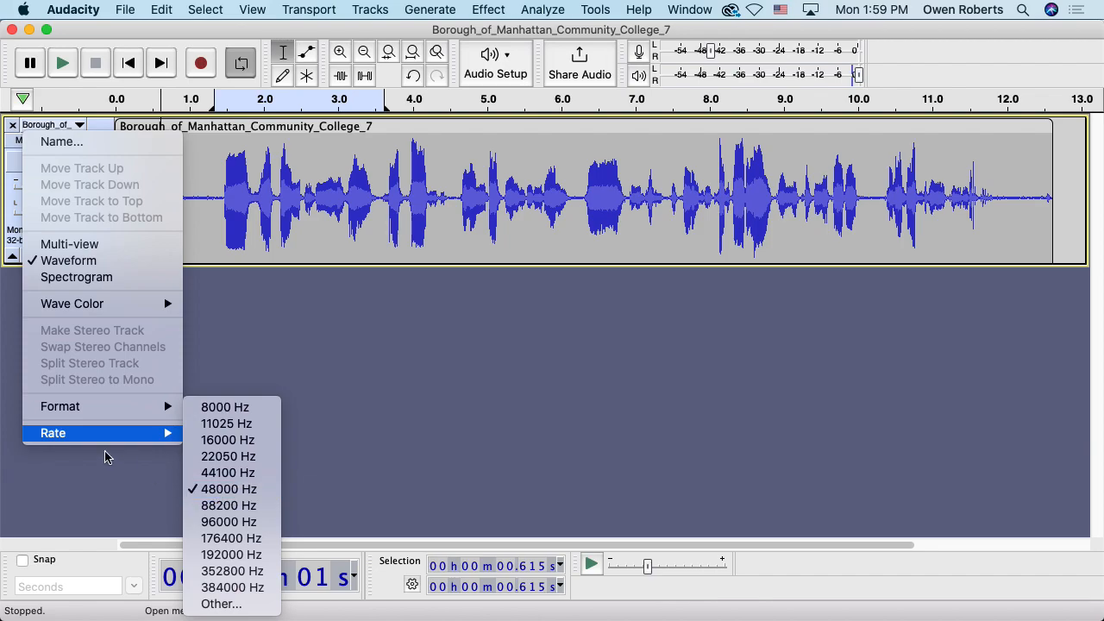
click(350, 364)
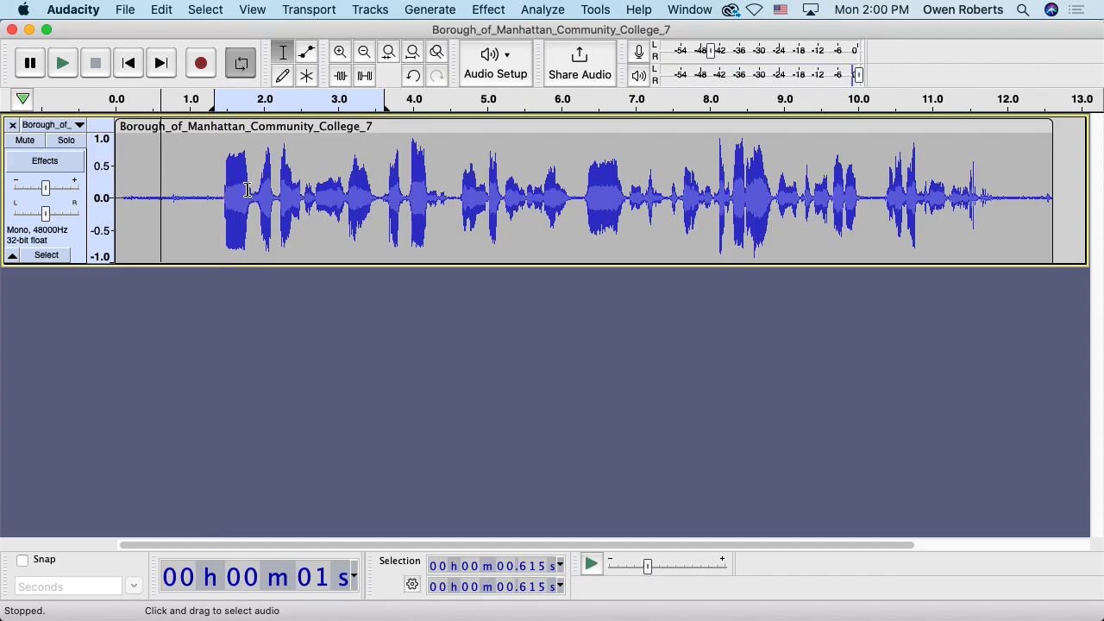
Return the cursor to the start of the recording and listen to the opening up to the first word
click(142, 71)
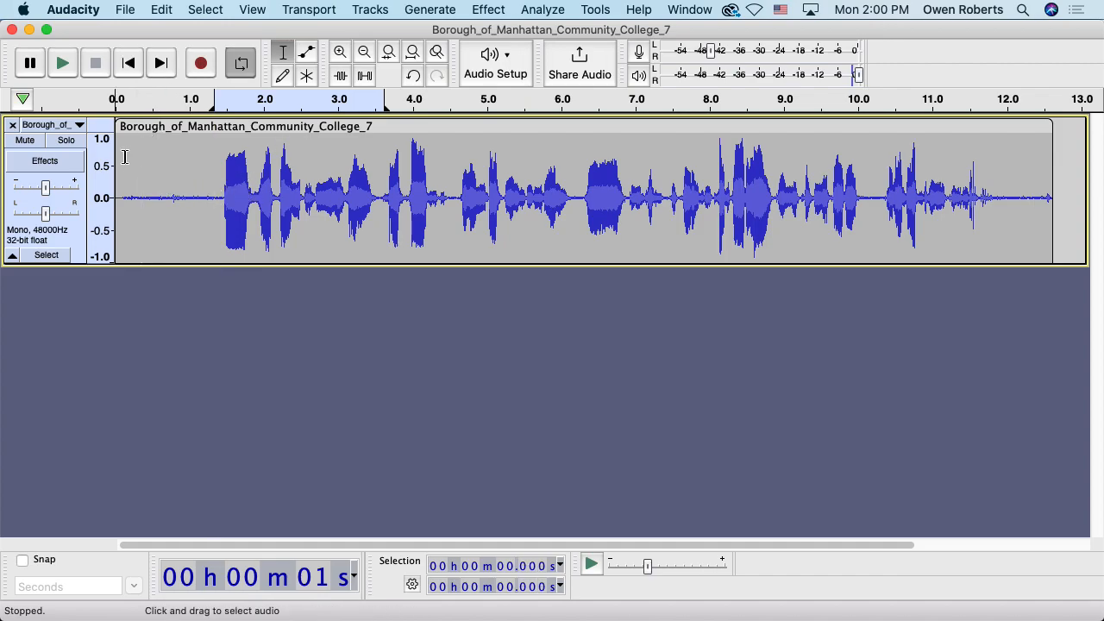
key(space)
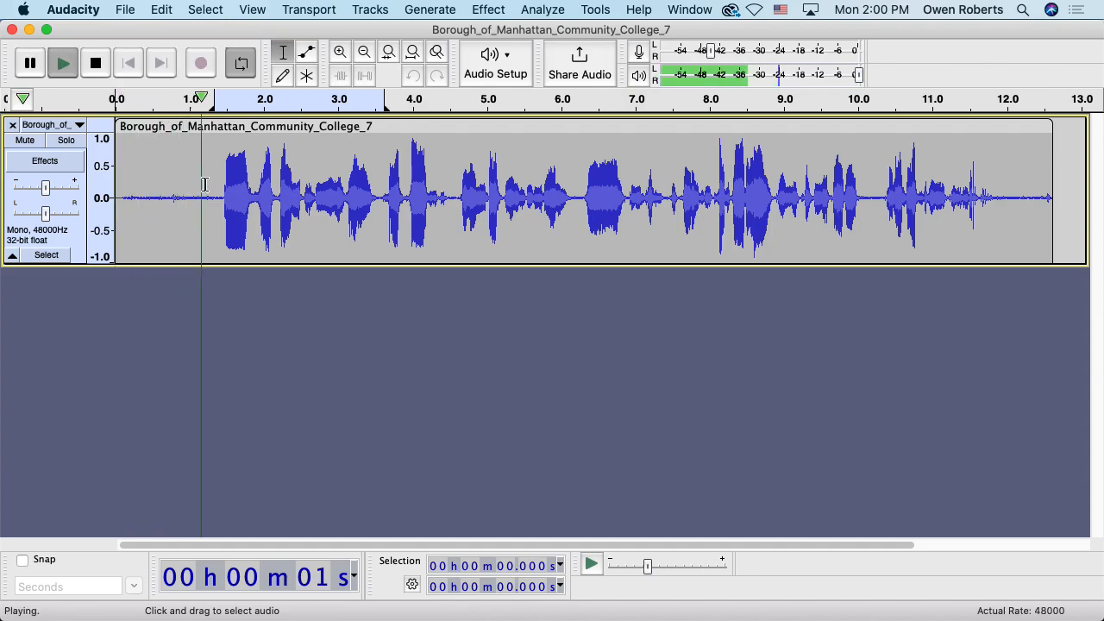
click(225, 197)
Try deleting the quiet opening from 0 to about 1.46 seconds, and undo the deletion
drag(225, 198, 112, 194)
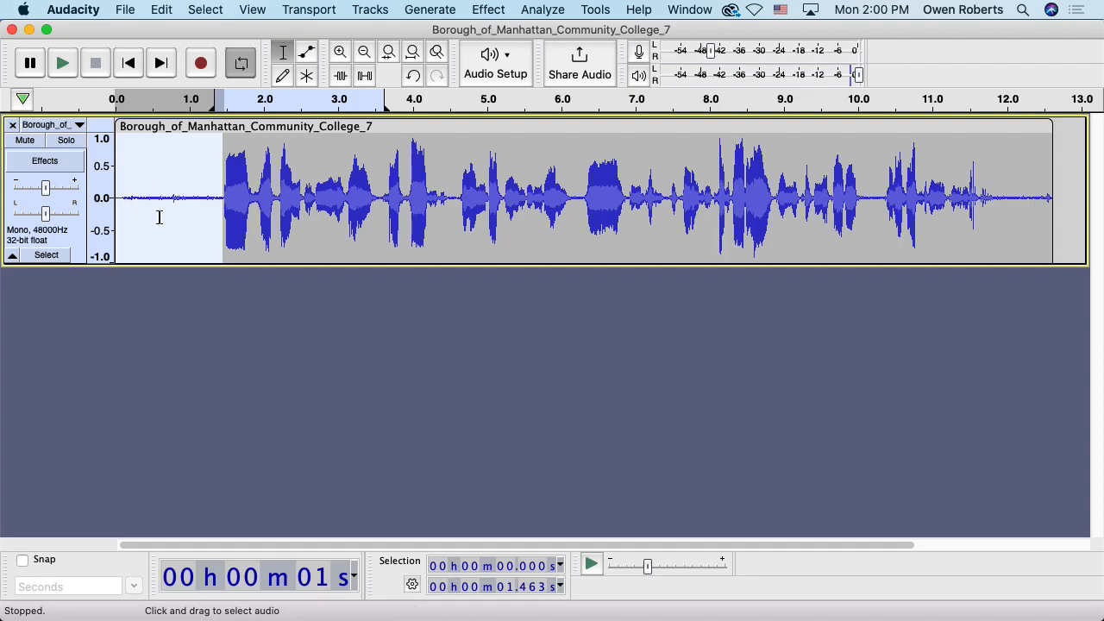
key(BackSpace)
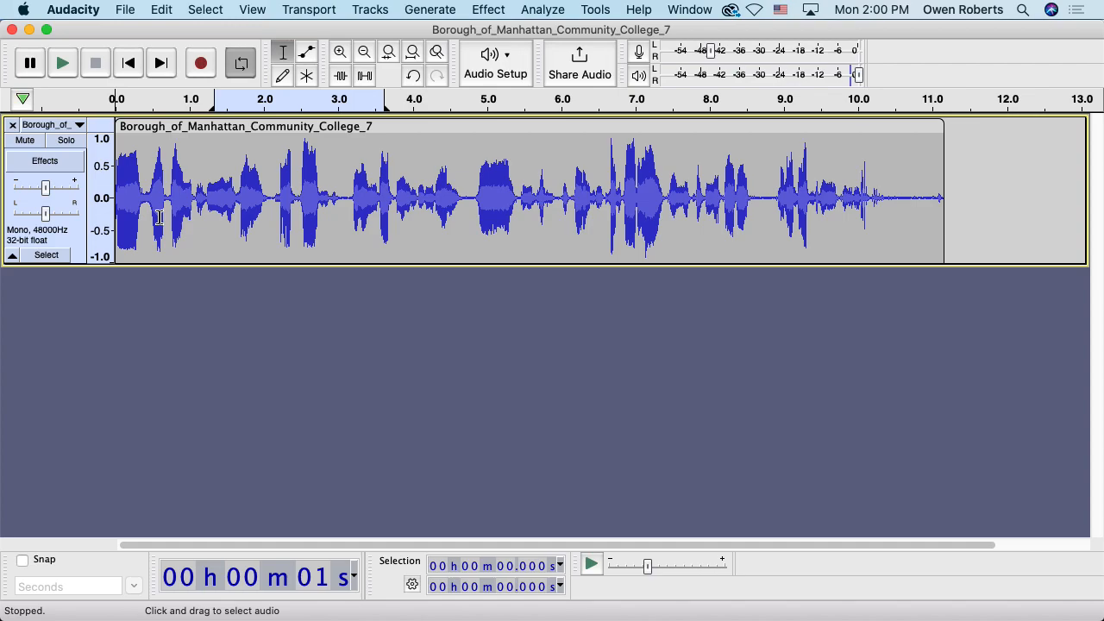
key(super+z)
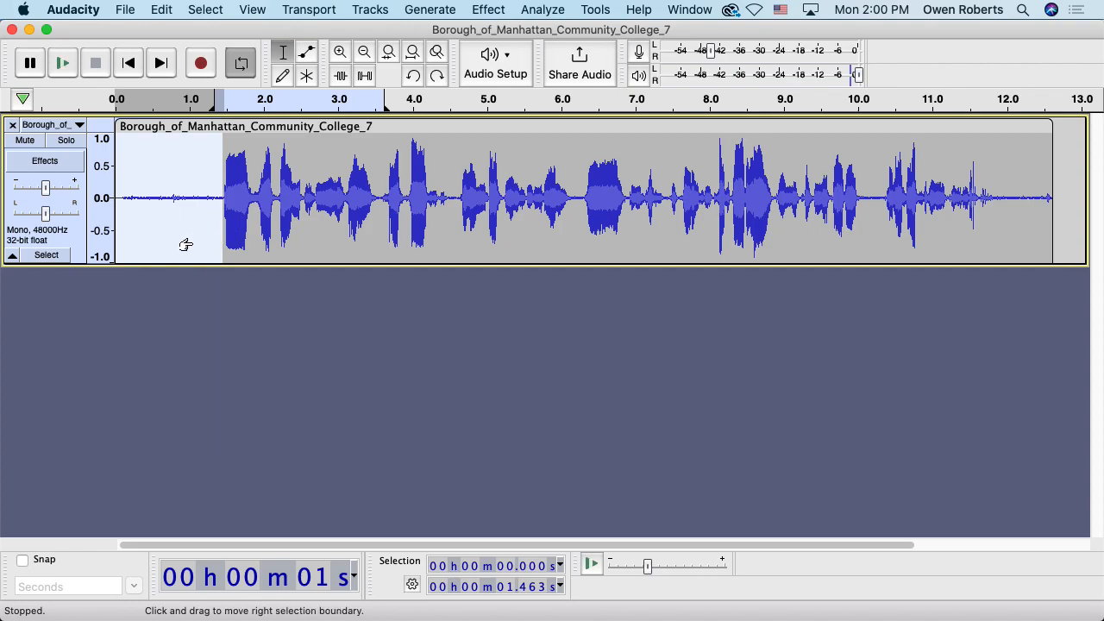
Reselect the quiet opening from 0 to about 1.46 seconds and delete it
click(162, 240)
drag(223, 194, 126, 192)
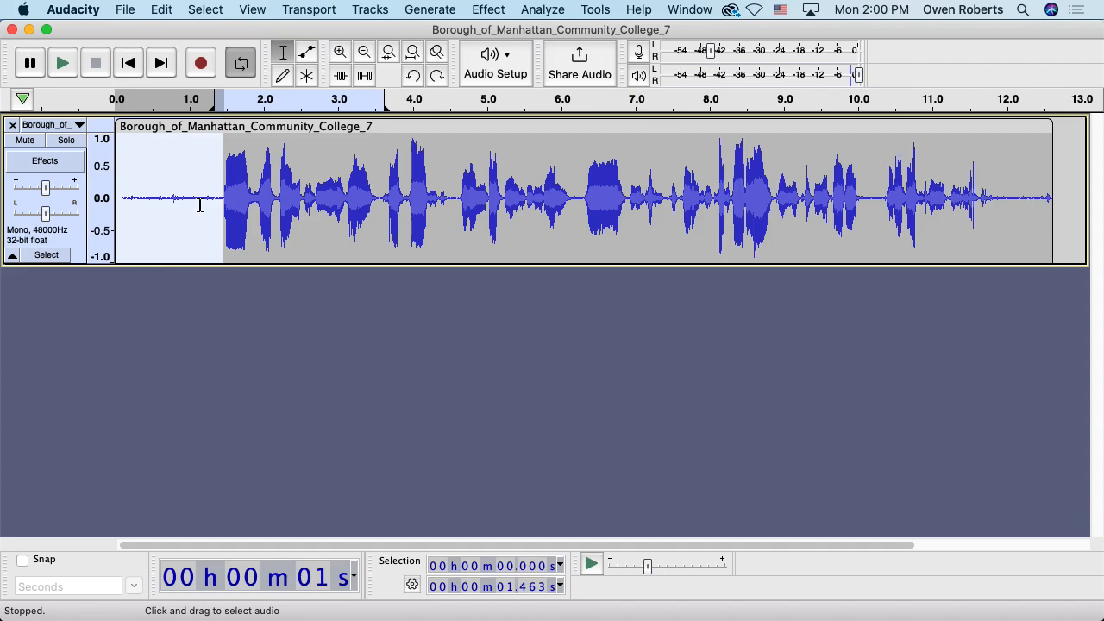
key(Delete)
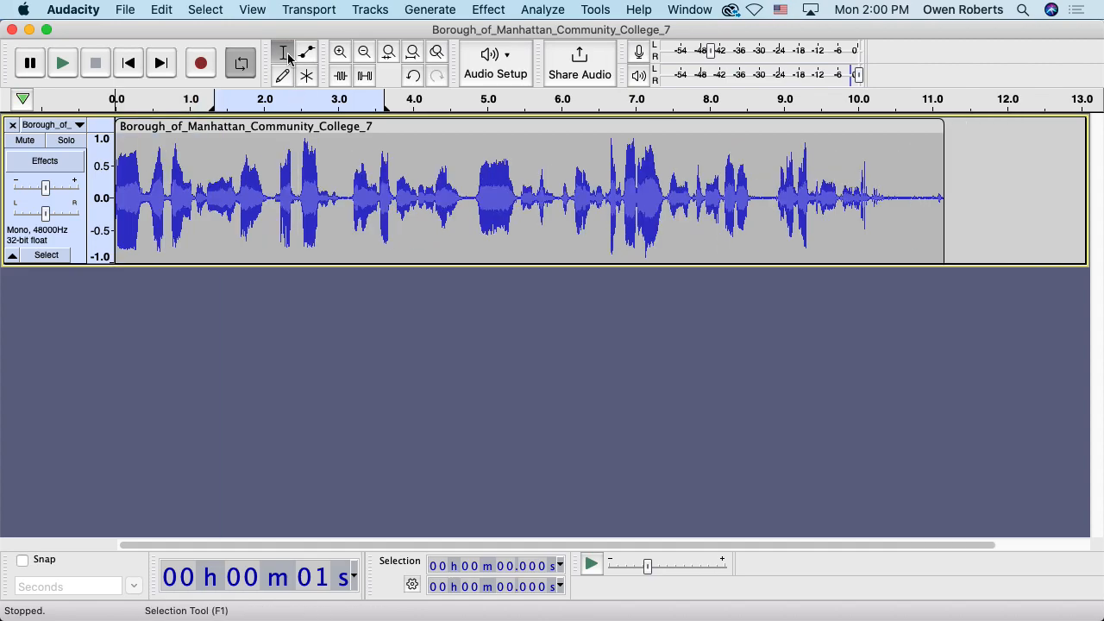
Listen to the beginning of the trimmed recording and delete its first sound, from 0 to about 0.42 seconds
click(340, 53)
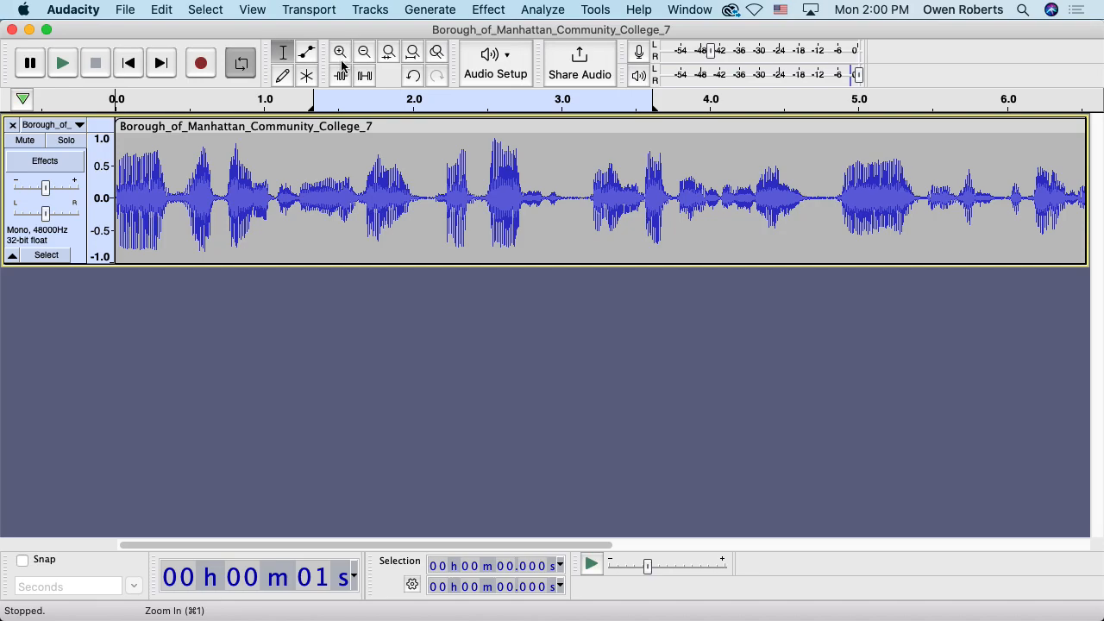
key(space)
key(space)
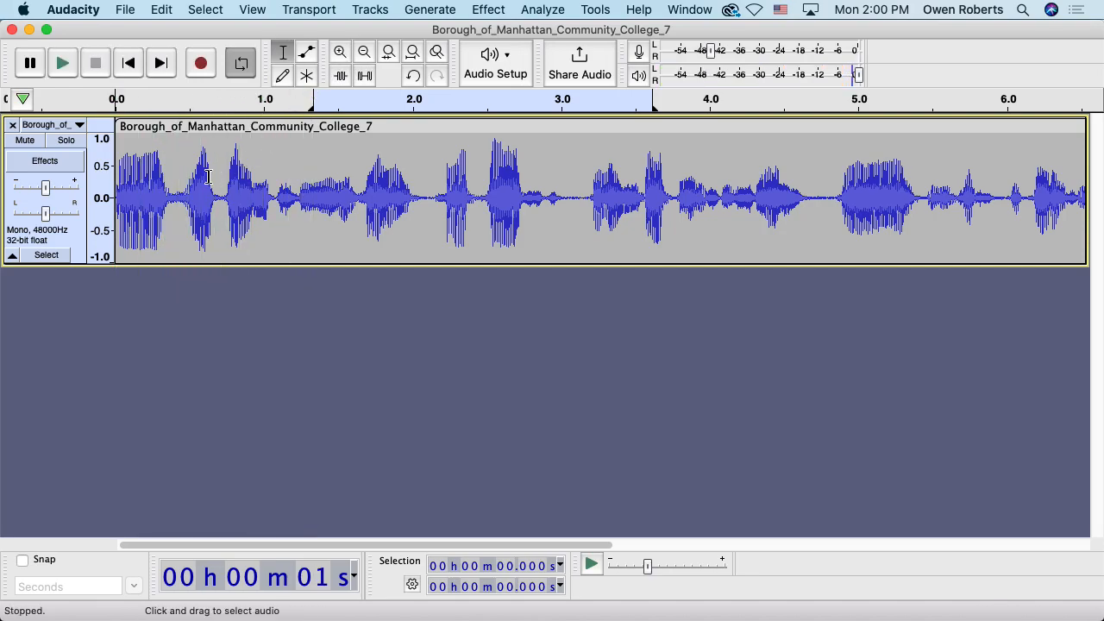
drag(176, 194, 135, 195)
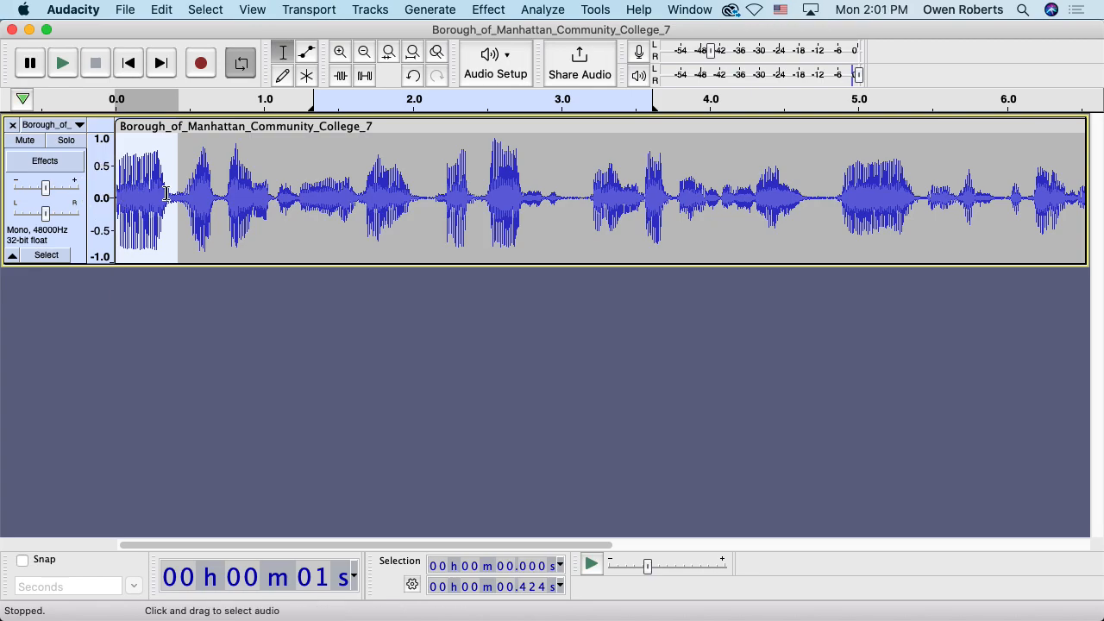
key(Delete)
Play the edited recording from the start twice to check the new opening
key(space)
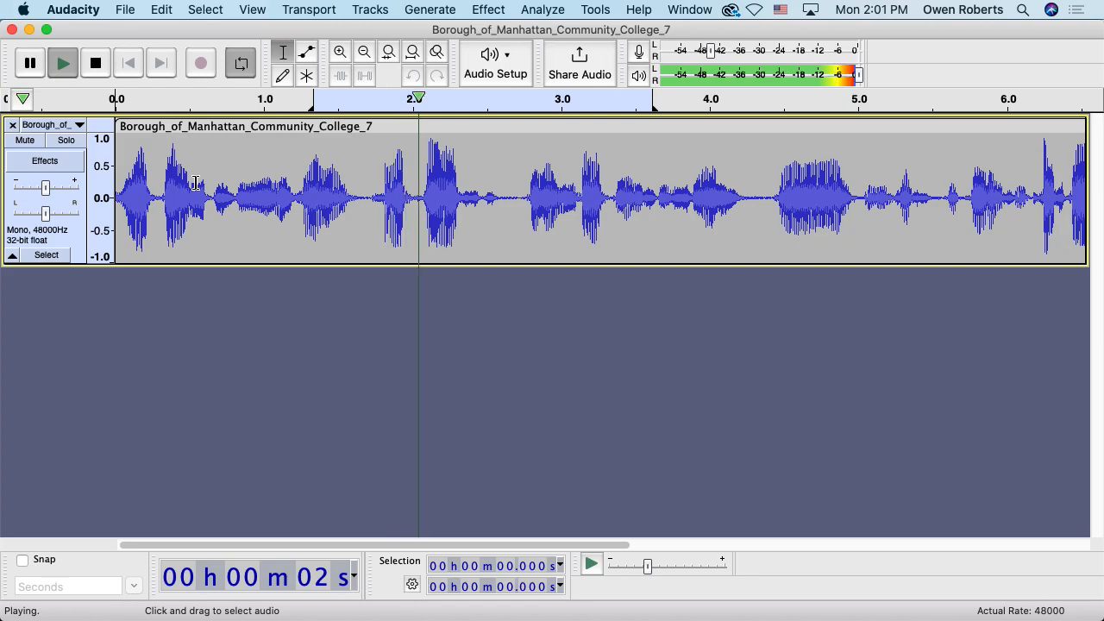
key(space)
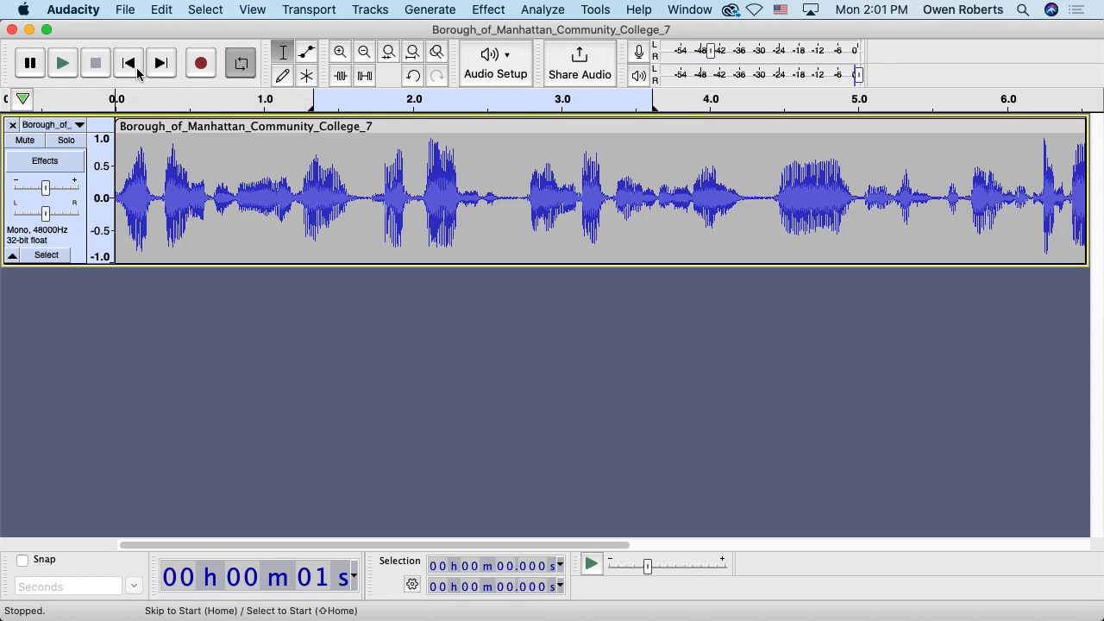
key(space)
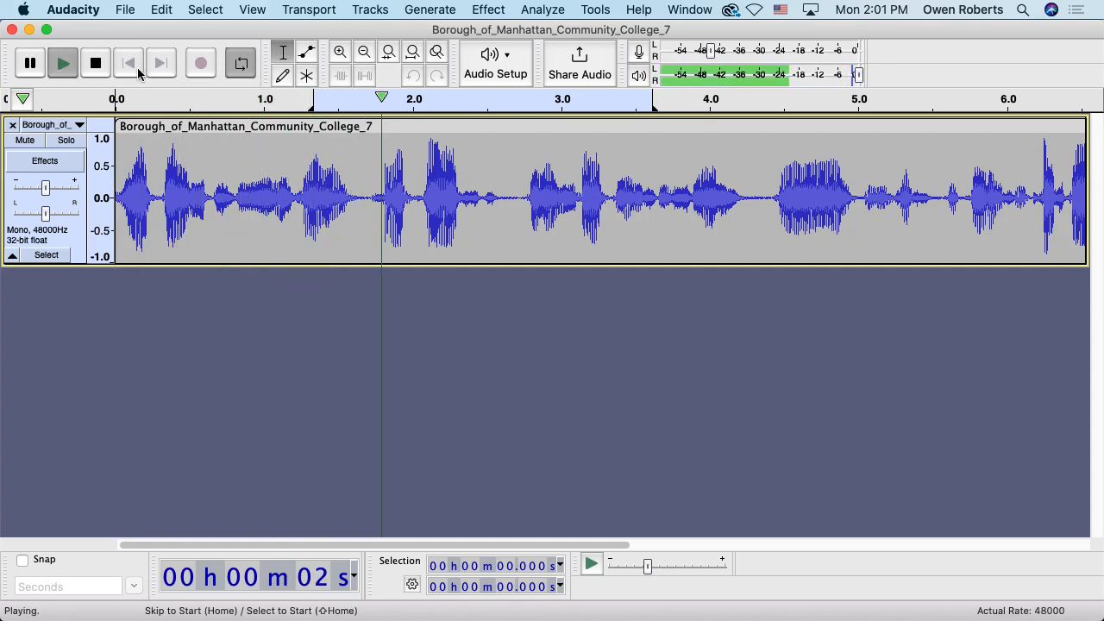
key(space)
Silence the breath in the pause between words from about 1.61 to 1.79 seconds
drag(353, 198, 383, 197)
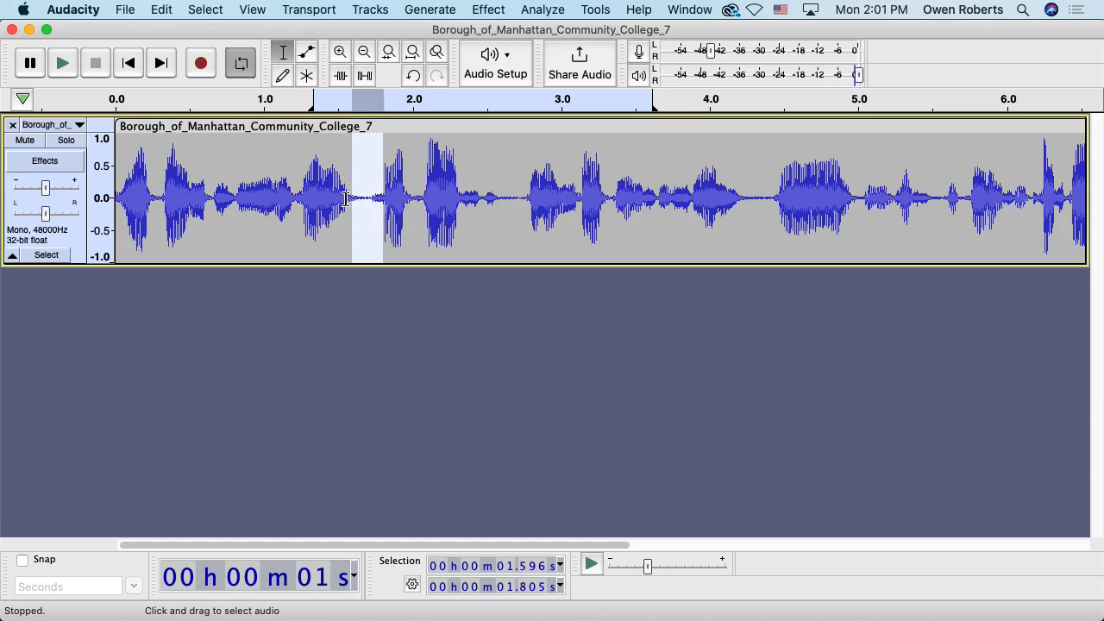
drag(357, 197, 381, 197)
click(365, 76)
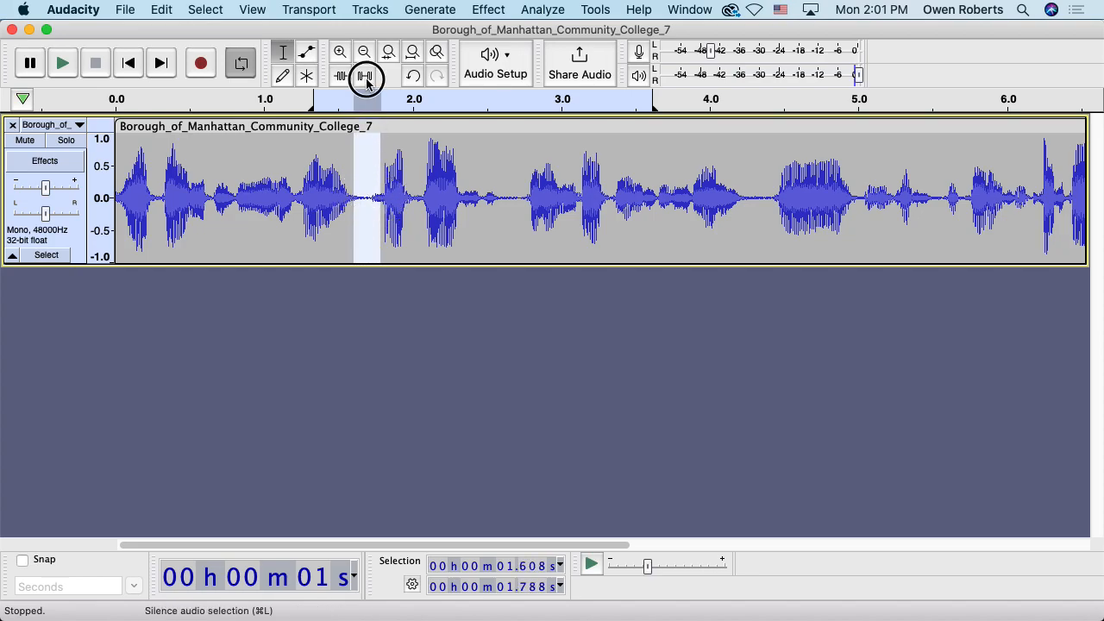
Try deleting the silenced pause from about 1.63 to 1.77 seconds, and undo the deletion
click(374, 198)
drag(378, 200, 363, 204)
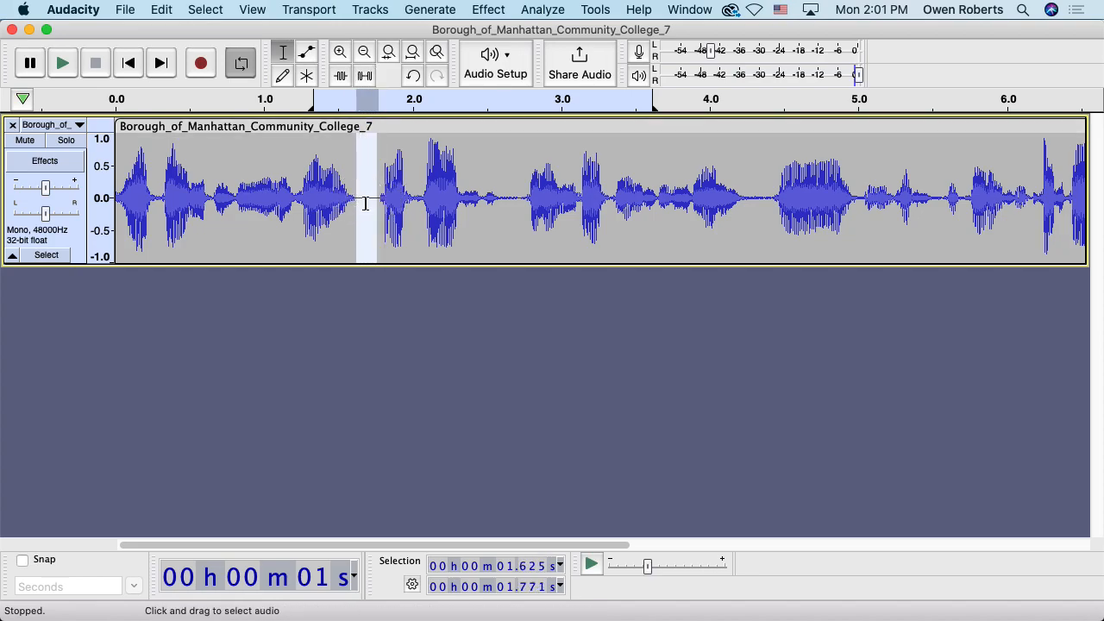
key(Delete)
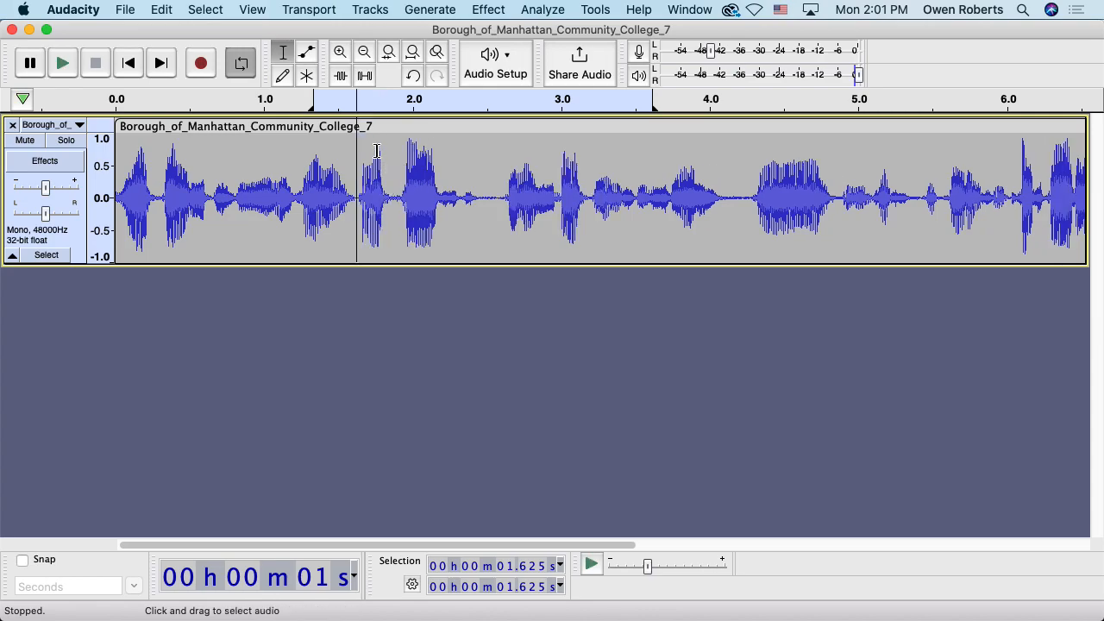
click(423, 134)
double_click(418, 136)
click(385, 150)
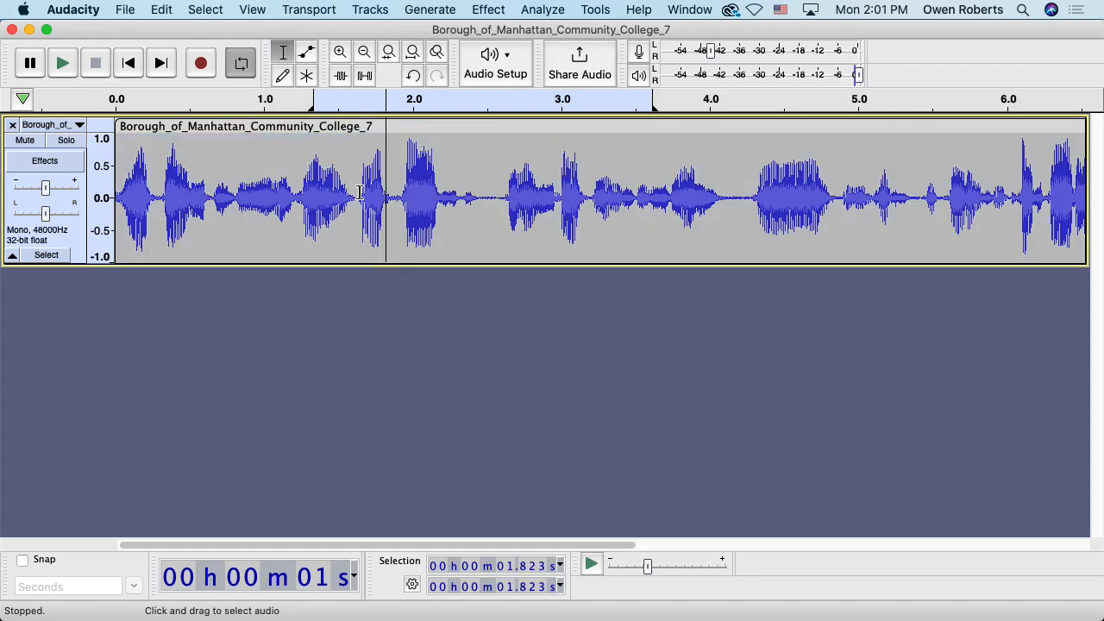
key(super+z)
Place the cursor in the silenced pause at about 1.70 seconds and split the clip there
click(372, 195)
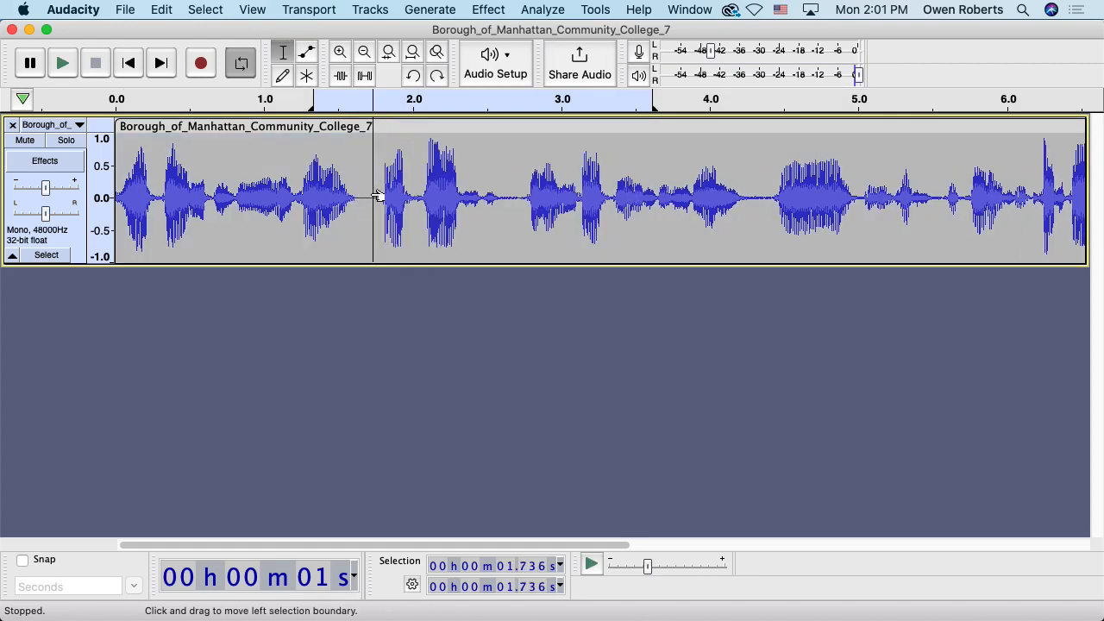
click(368, 198)
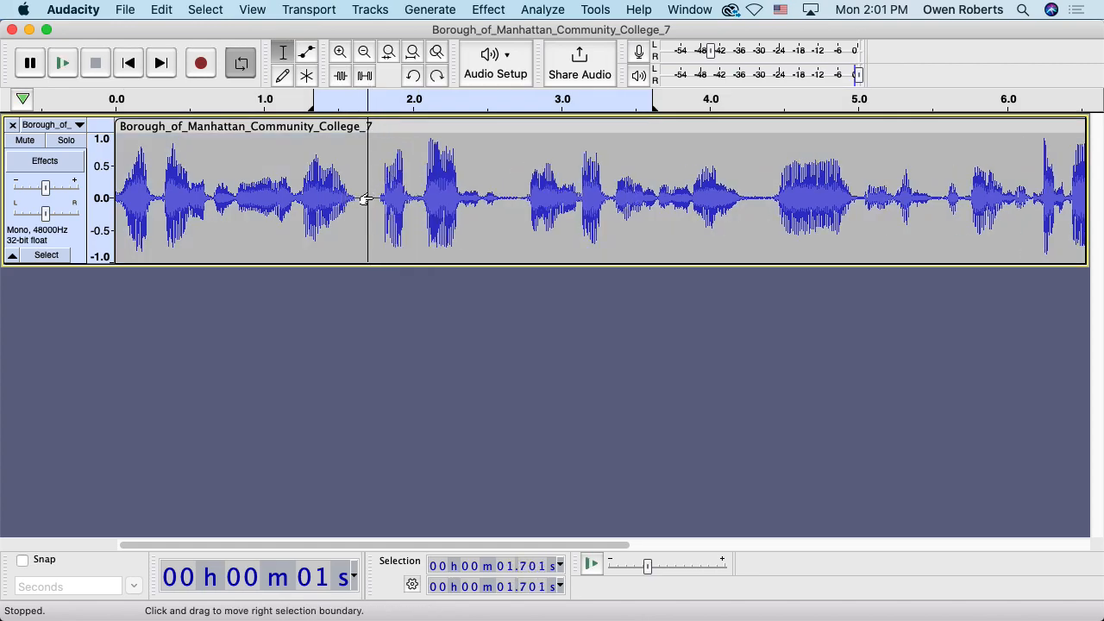
key(super+x)
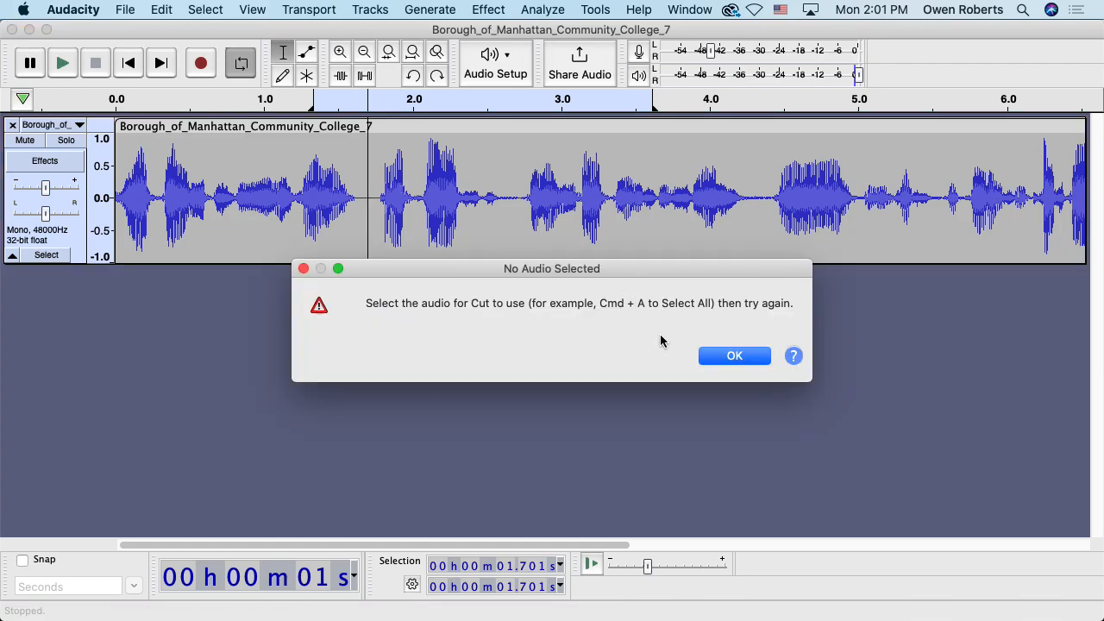
click(718, 355)
key(BackSpace)
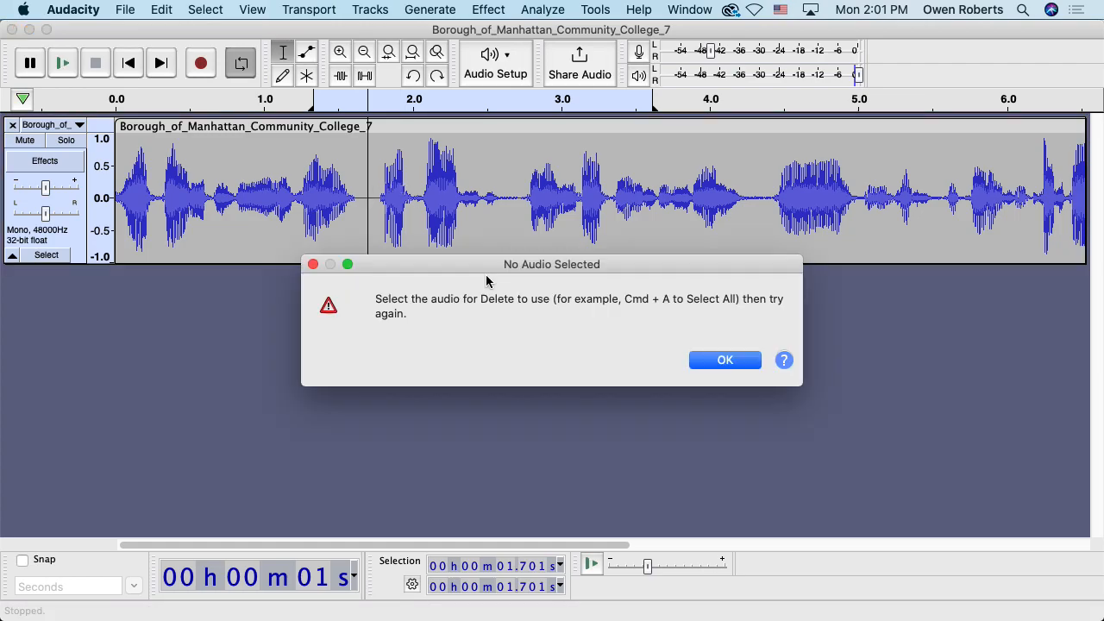
key(Return)
click(162, 9)
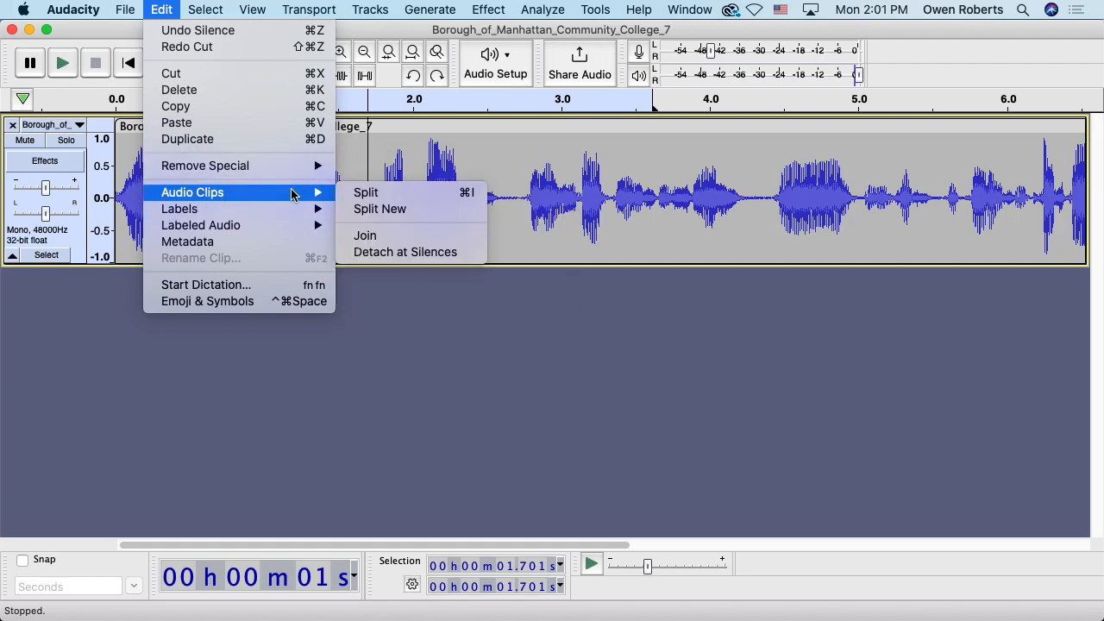
click(172, 8)
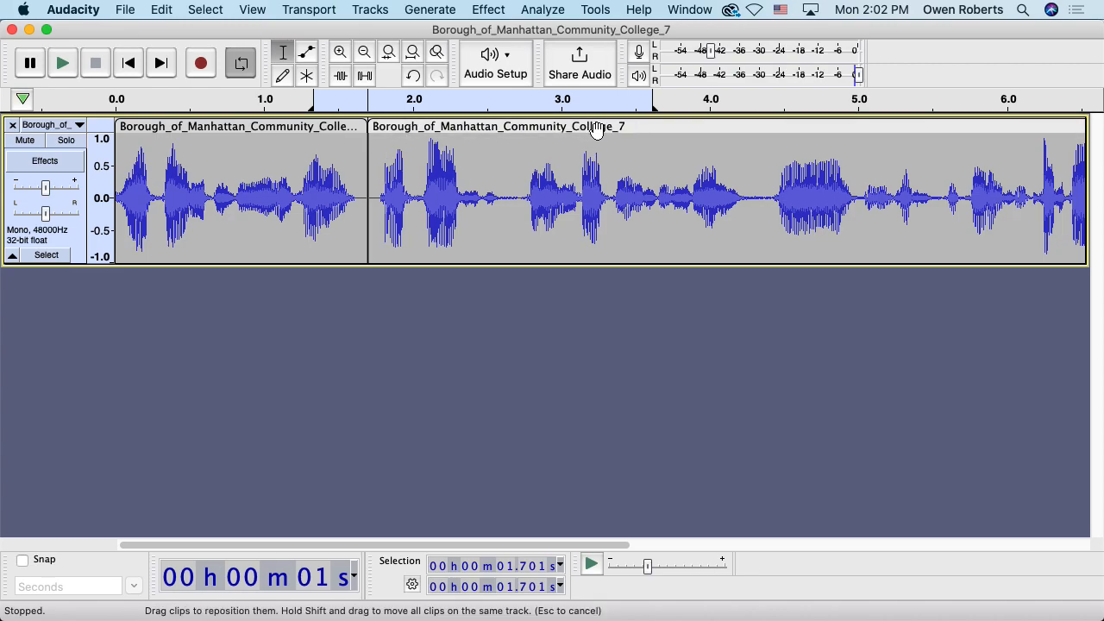
Try moving the second clip later to start at about 2.05 seconds, and play from the beginning to hear the longer pause
drag(489, 126, 540, 129)
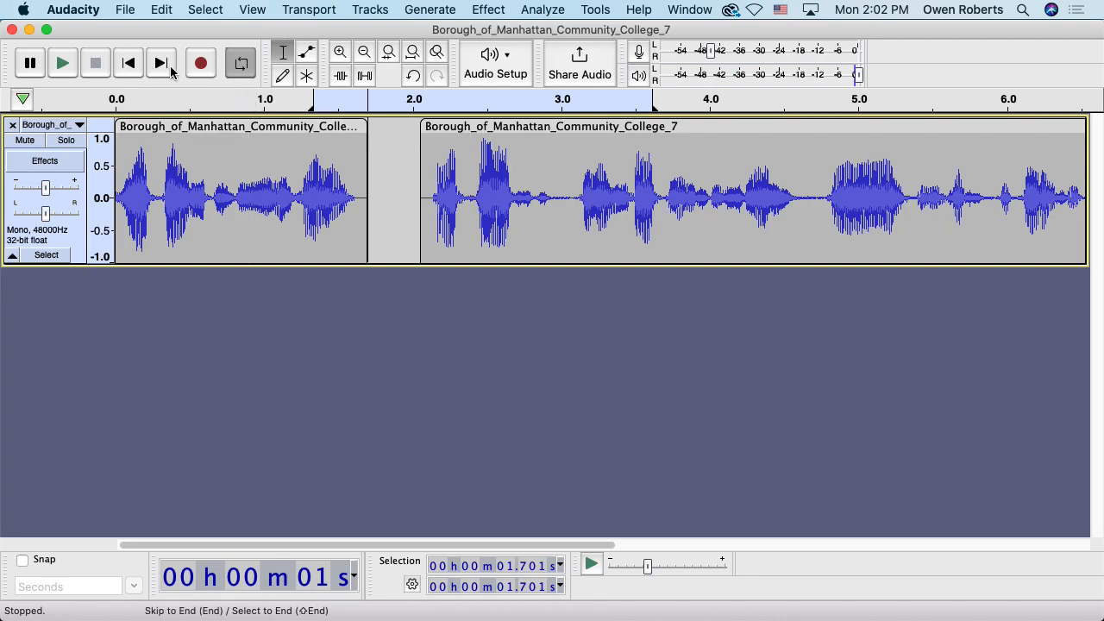
click(127, 66)
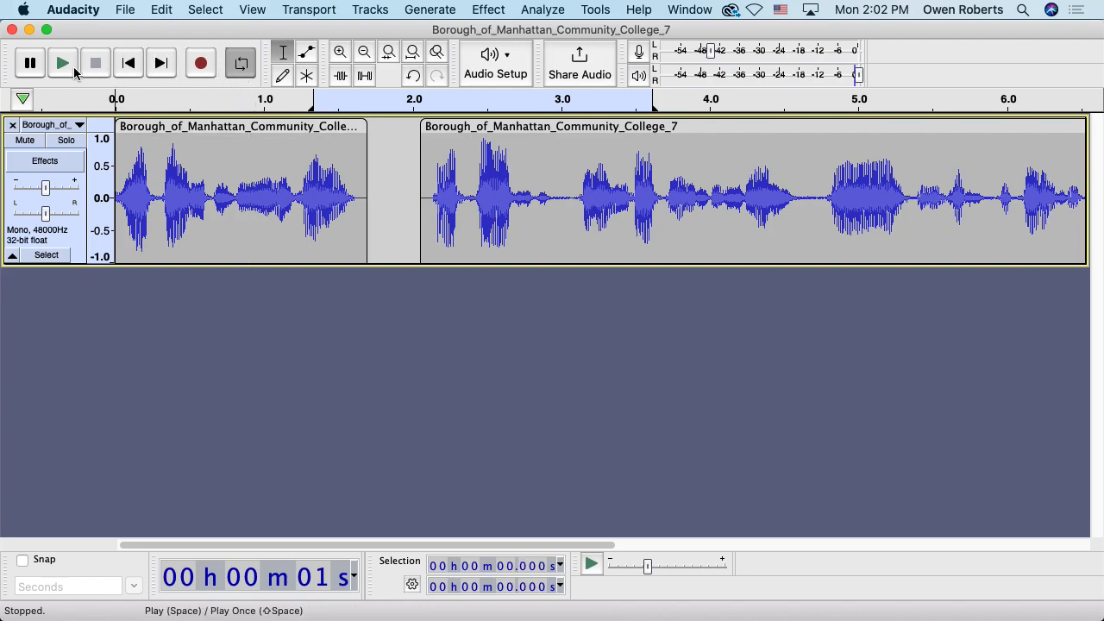
click(66, 67)
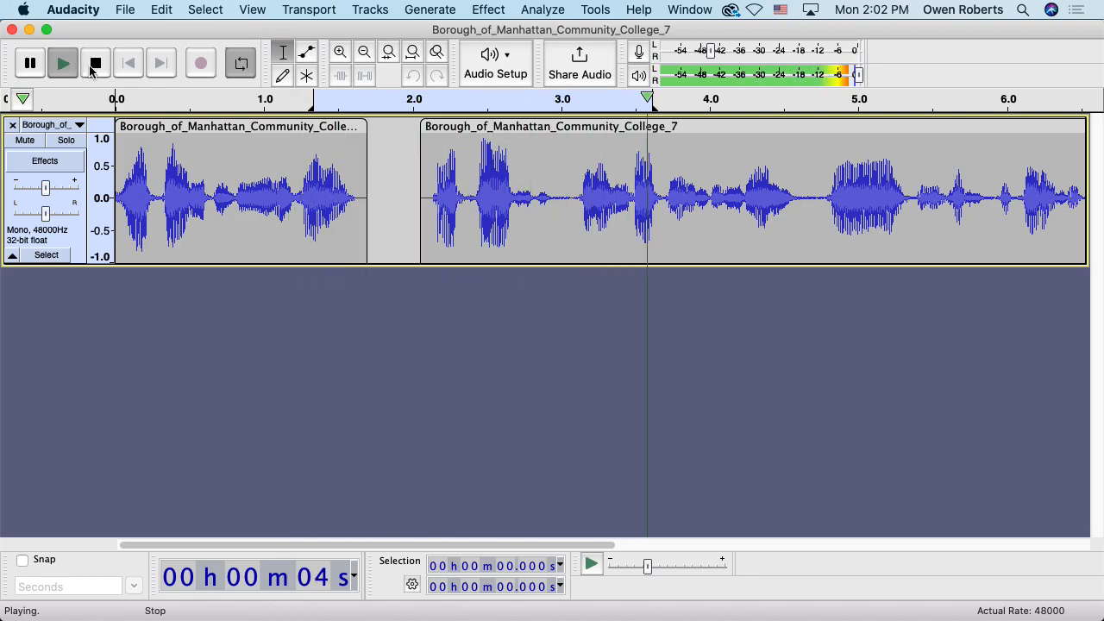
click(97, 74)
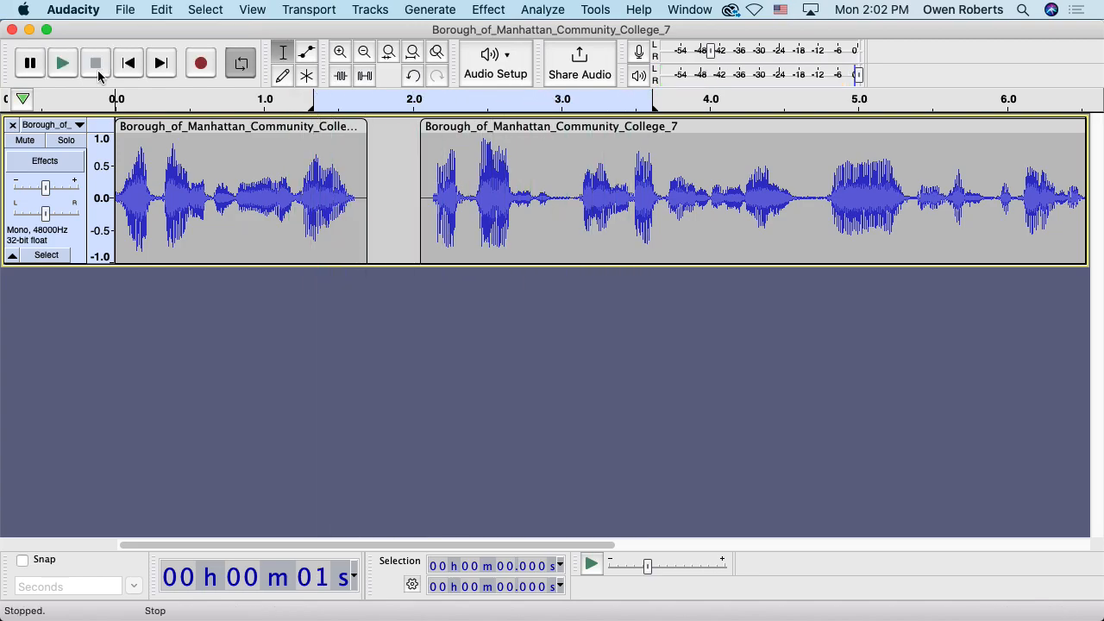
Return the second clip to the split point, trimming the first clip's end to about 1.63 seconds and the second clip's start to about 1.76 seconds
drag(433, 127, 361, 135)
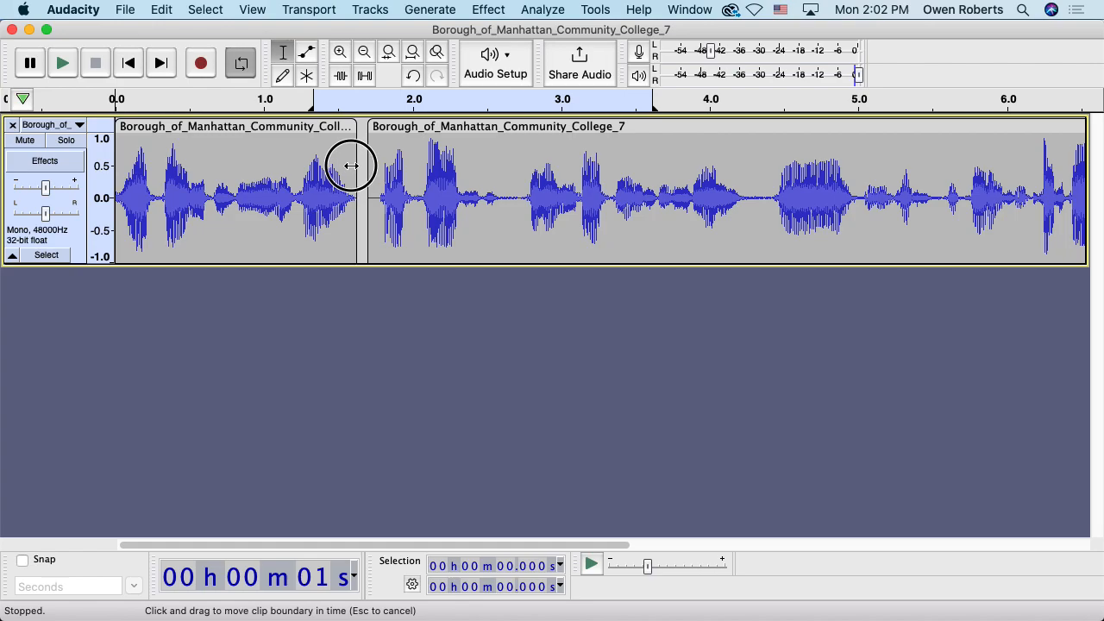
mouse_move(365, 156)
mouse_down()
mouse_move(379, 157)
mouse_move(360, 156)
mouse_up()
click(382, 153)
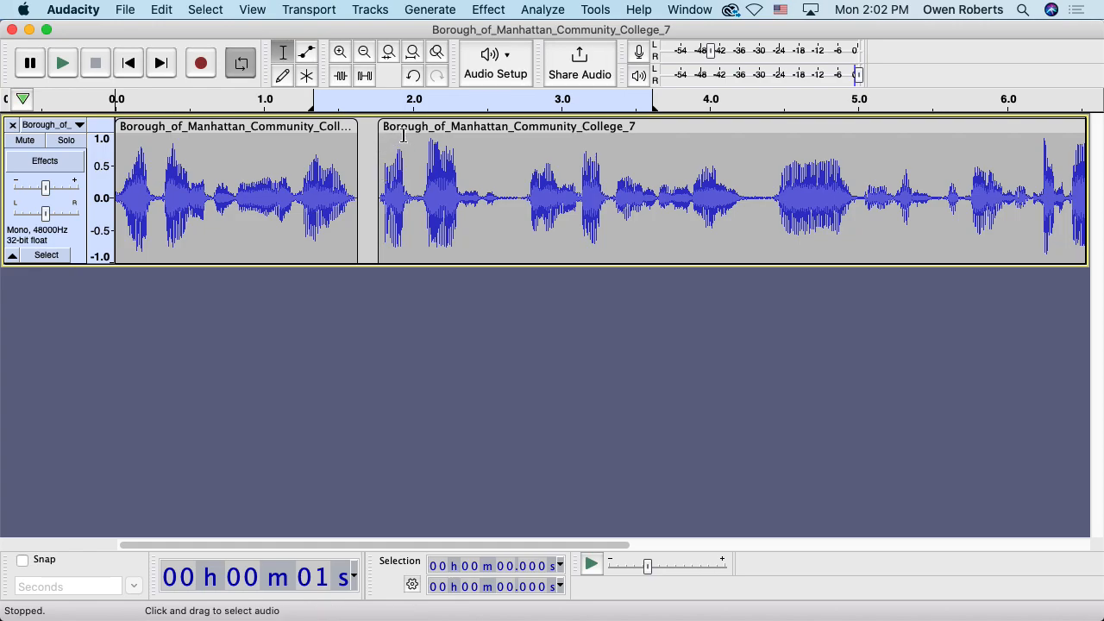
Move the second clip against the end of the first at about 1.63 seconds and play the shortened pause from the start
drag(399, 129, 380, 129)
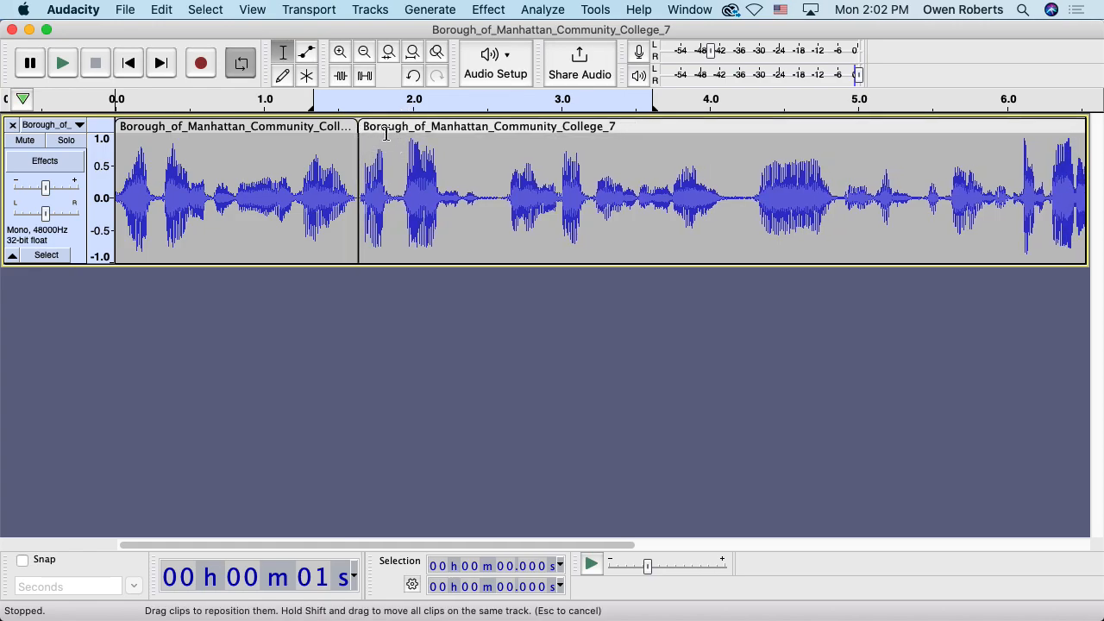
click(64, 64)
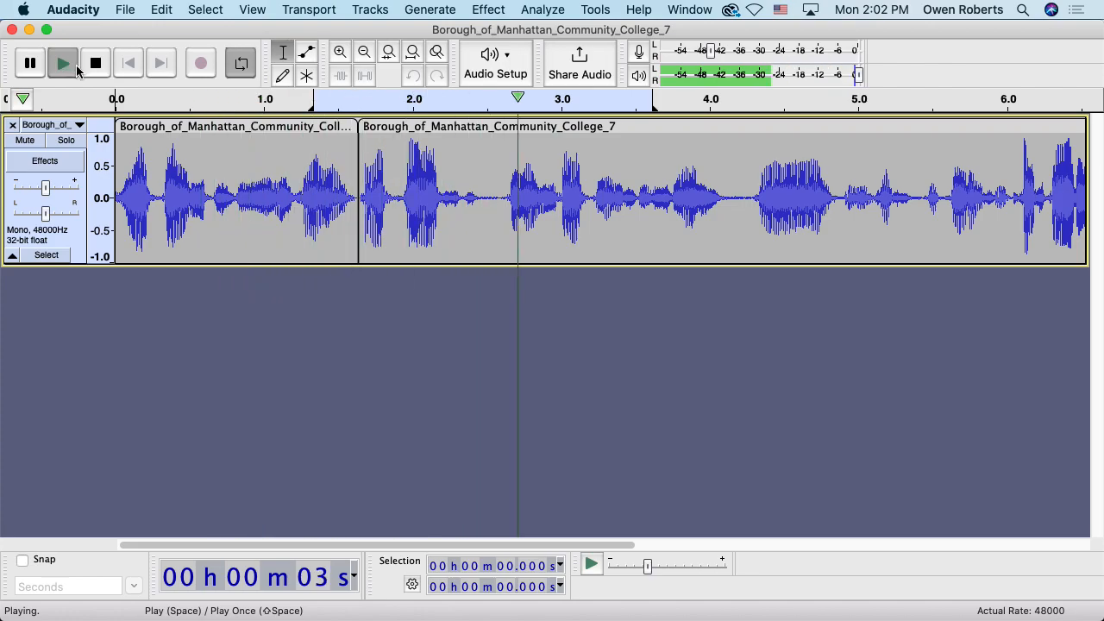
click(95, 63)
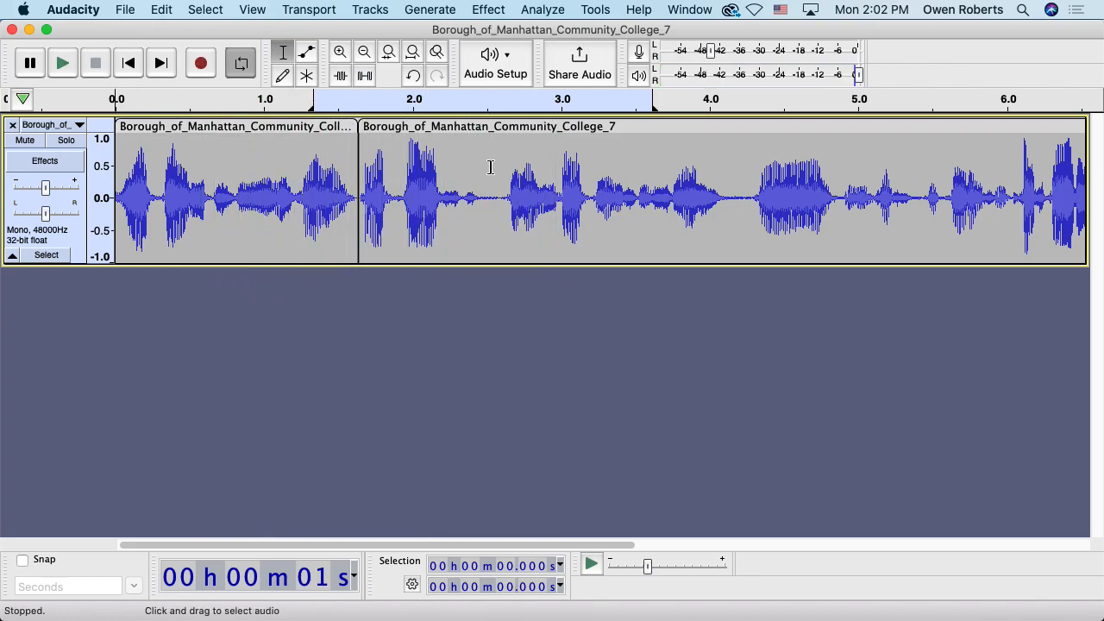
Try deleting the pause from about 2.35 to 2.62 seconds in the second clip, and undo the deletion
drag(505, 175, 464, 175)
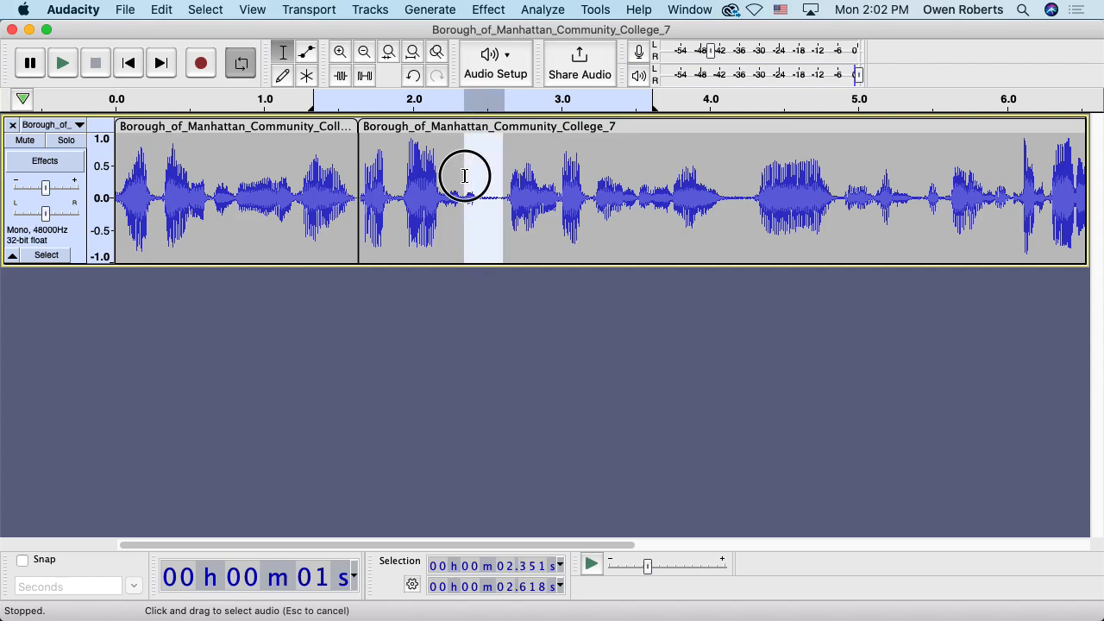
key(BackSpace)
key(super+z)
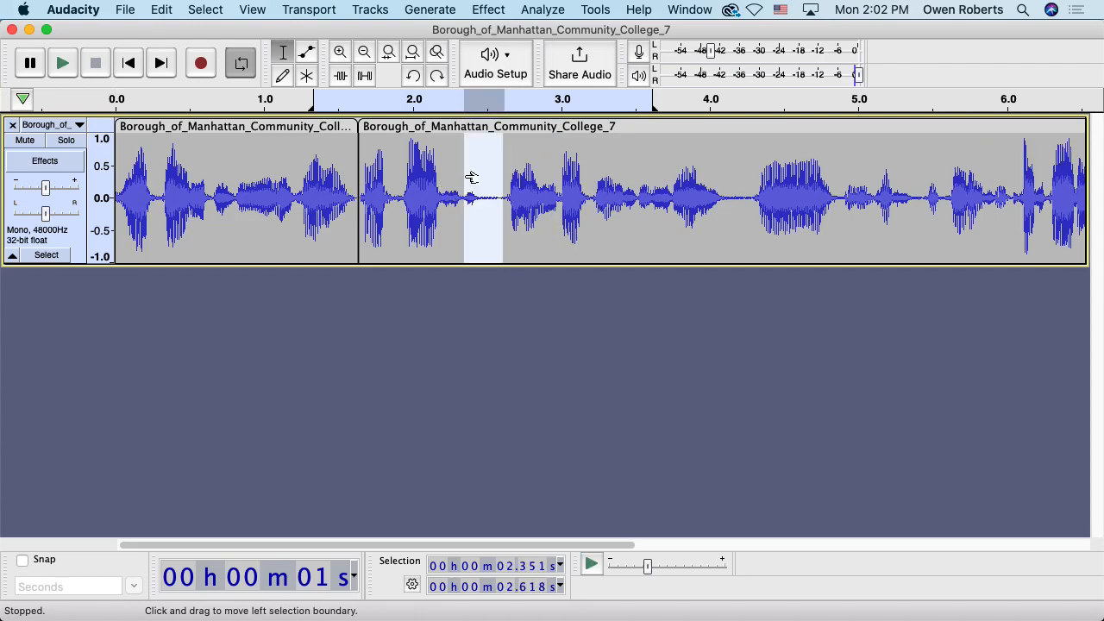
Split the second clip at about 2.56 seconds, try moving the new third clip slightly later, and undo that move
click(497, 200)
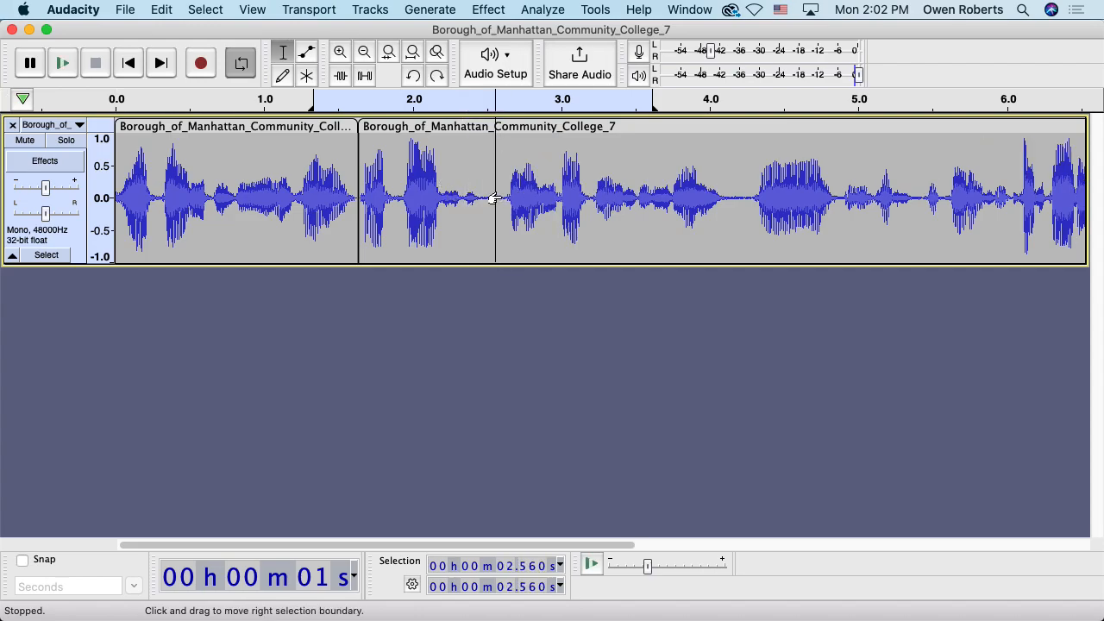
key(super+i)
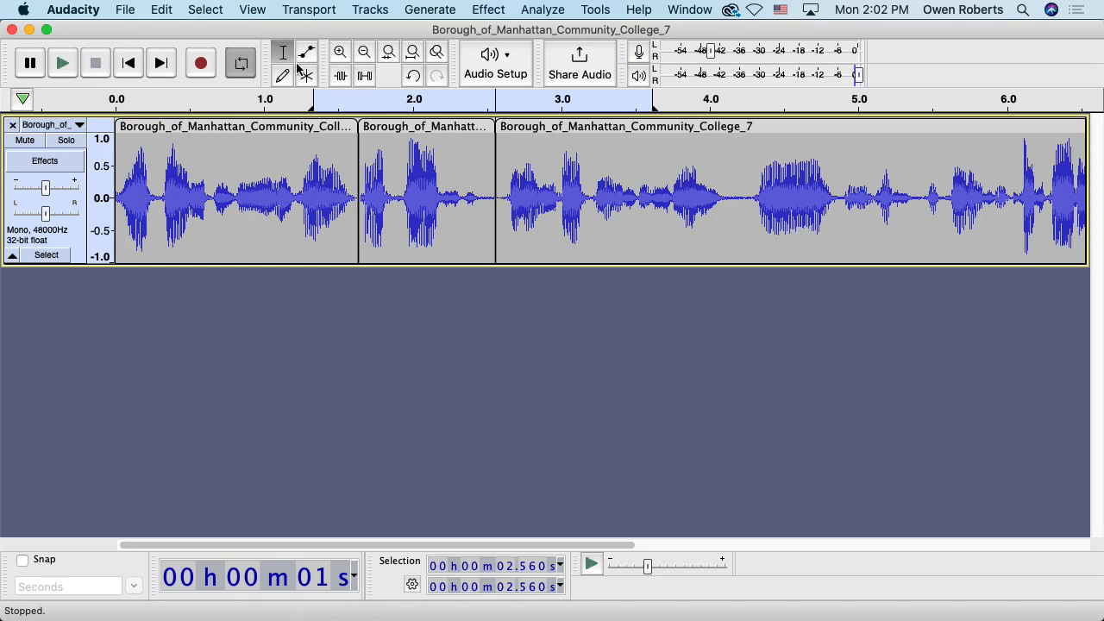
drag(502, 126, 526, 126)
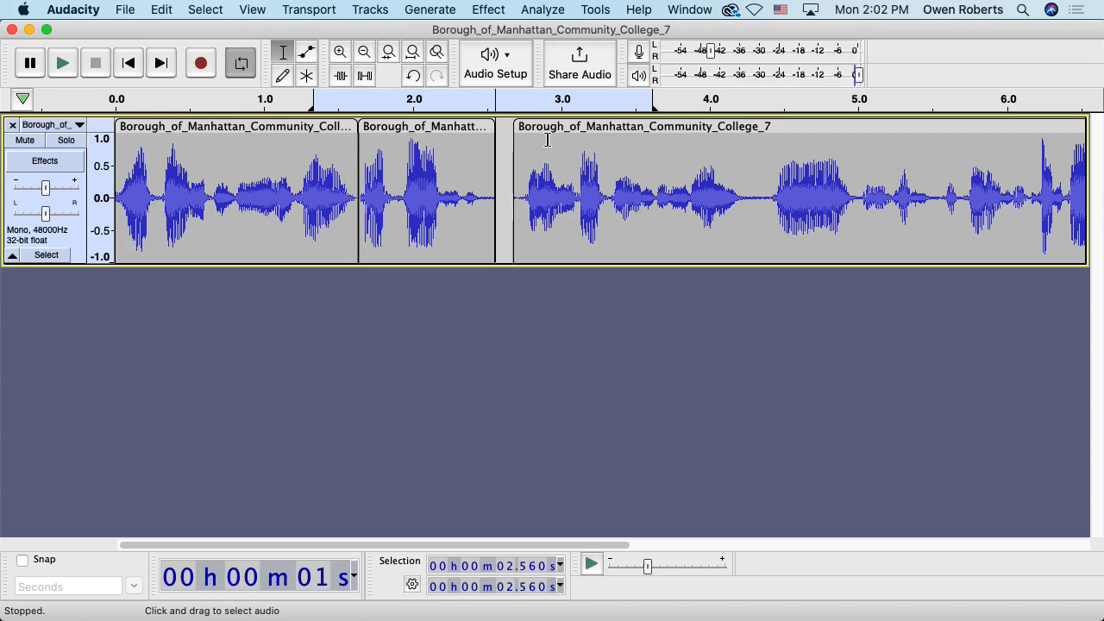
key(super+z)
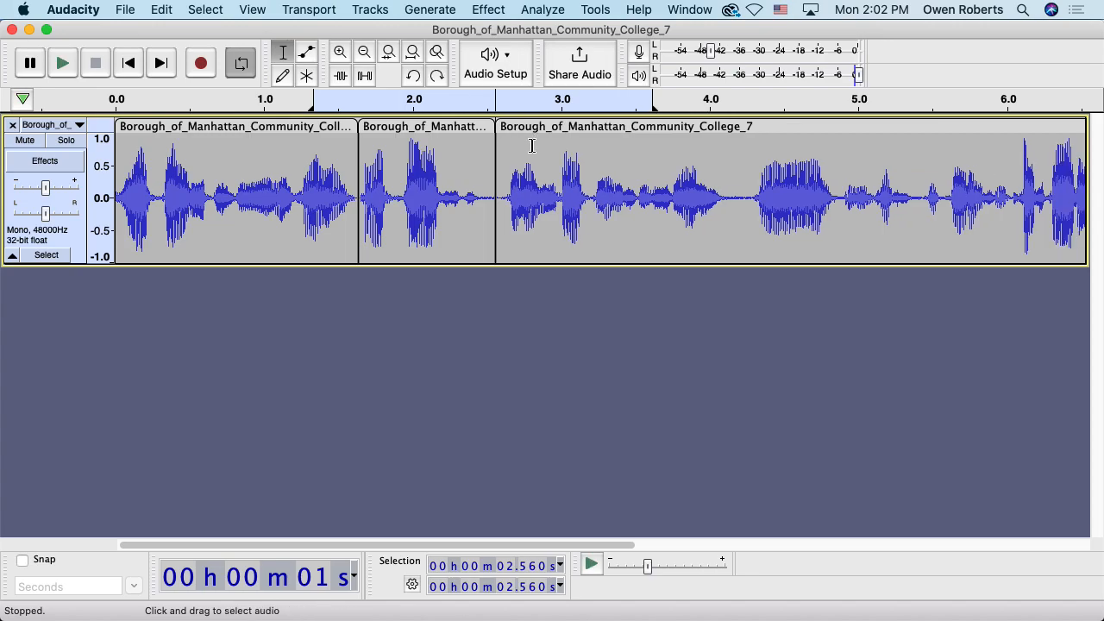
Show the whole recording on the timeline and switch to Finder with the Audio Portrait of a Place folder
click(364, 53)
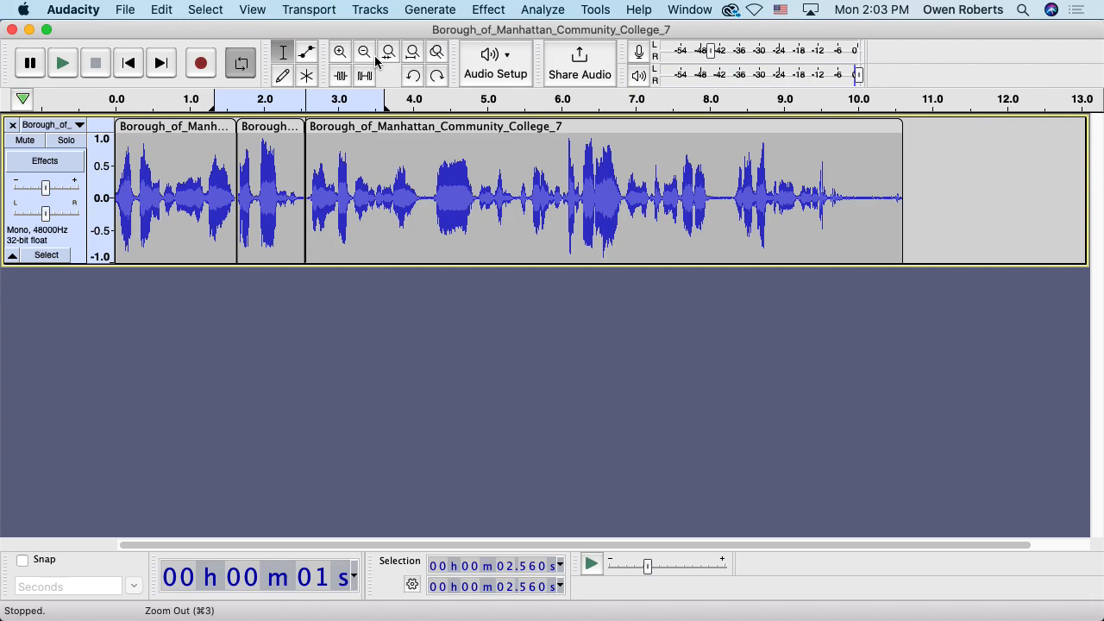
key(super+Tab)
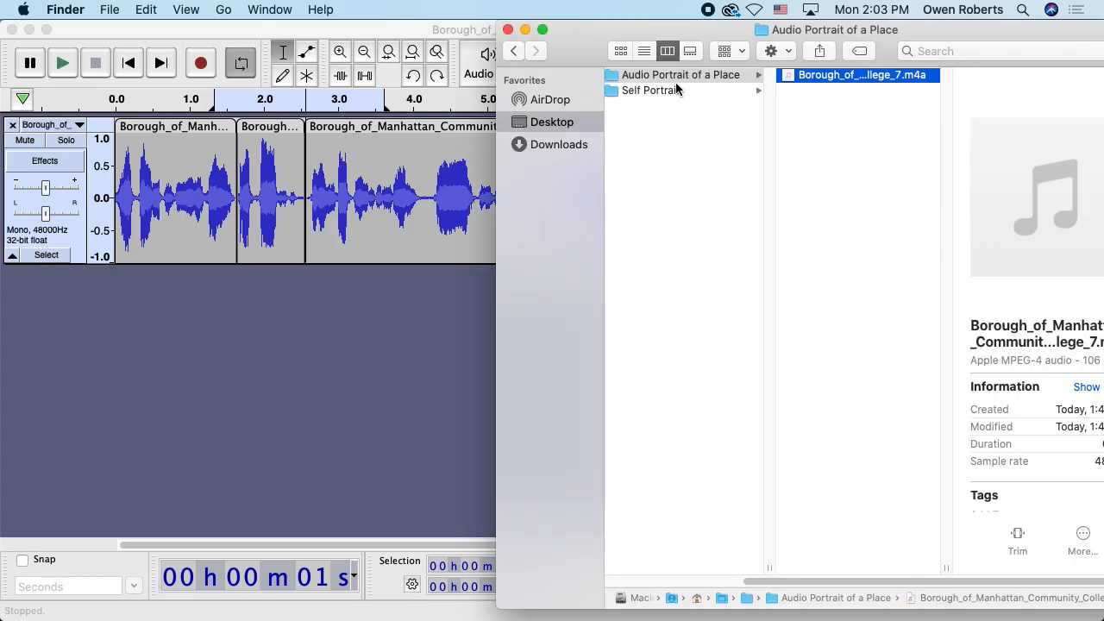